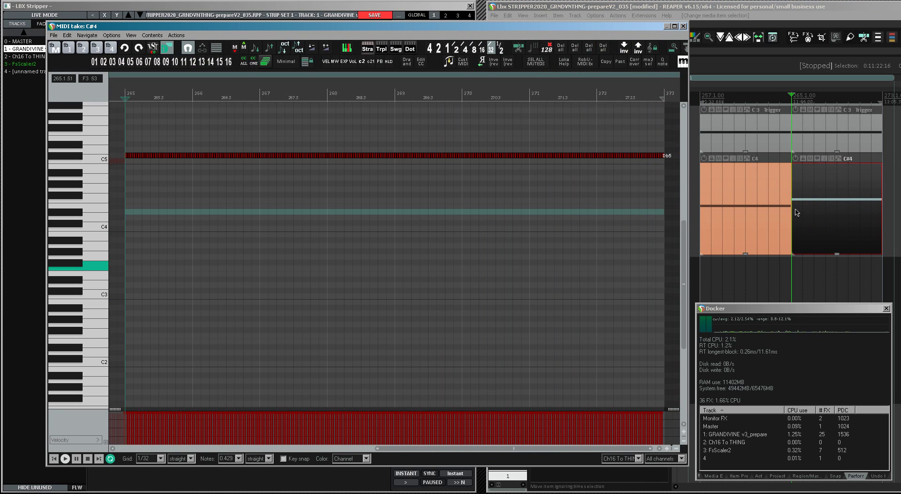
Close the MIDI editor on the C#4 item and start project playback from the C4 item.
left_click(682, 27)
left_click(770, 271)
key("space")
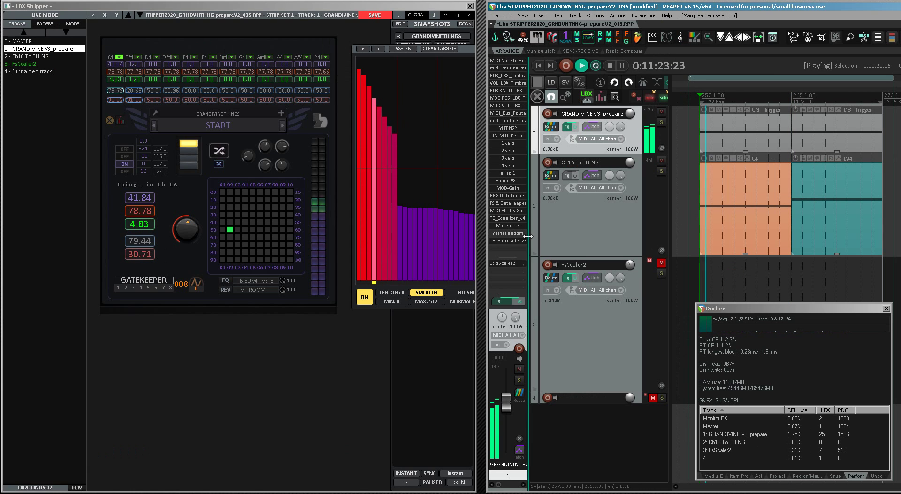
Widen the LBX Stripper window to show the full snapshot list and move the performance Docker below the GRANDIVINETHINGZ strip.
left_click_drag(475, 235, 757, 234)
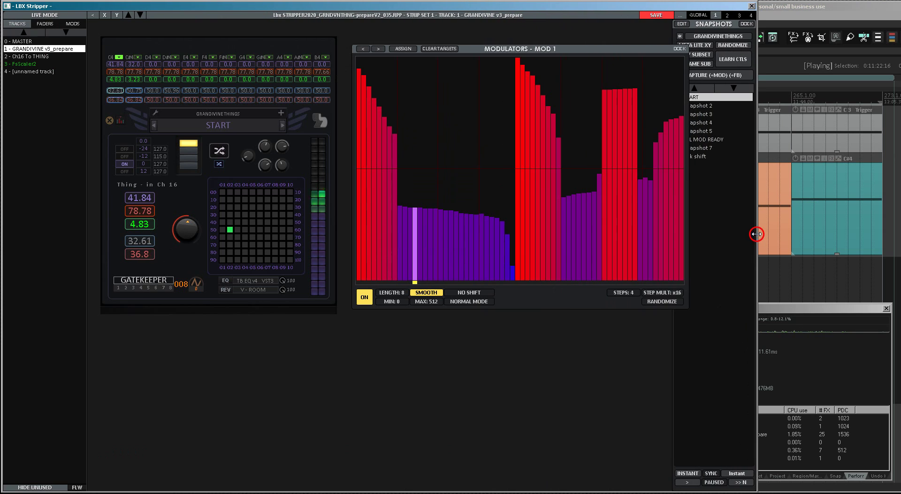
left_click(802, 308)
left_click_drag(859, 310, 239, 329)
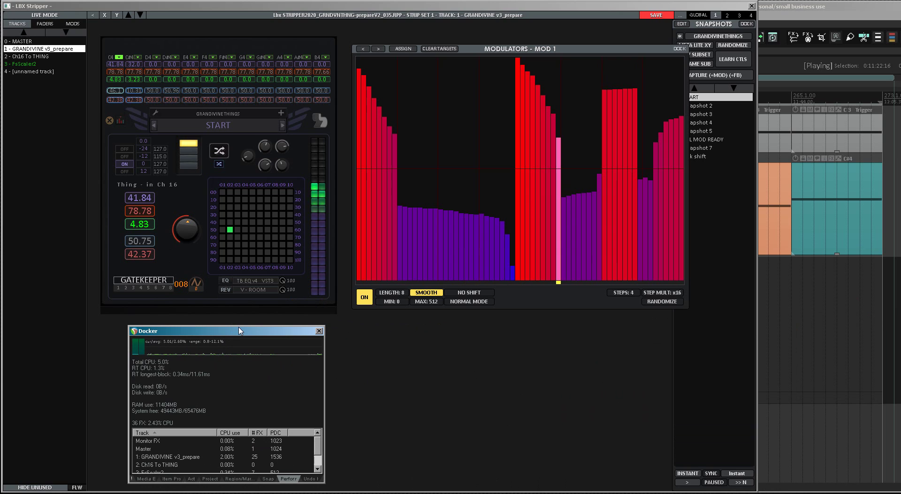
left_click(466, 364)
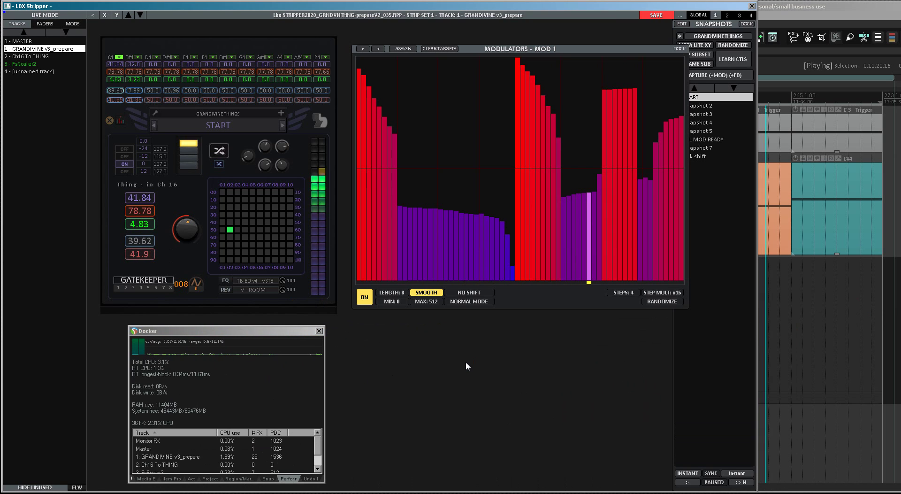
scroll(763, 247, "down", 5)
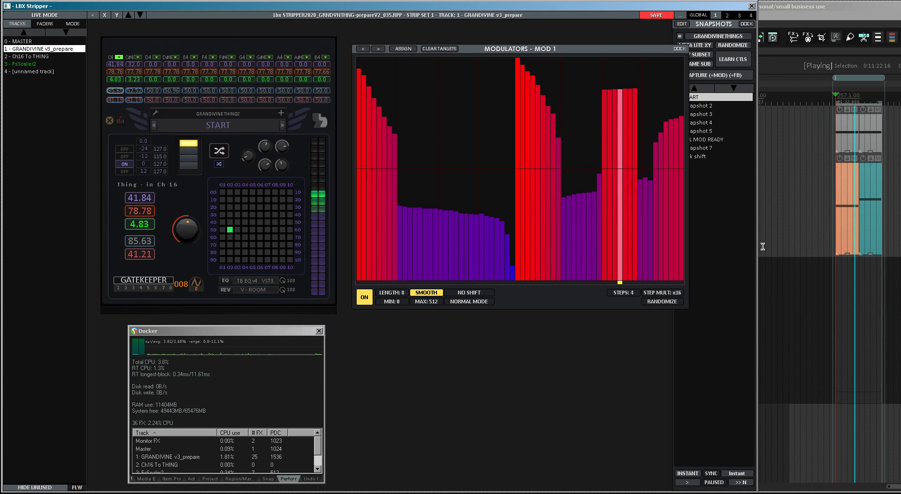
left_click_drag(758, 235, 829, 247)
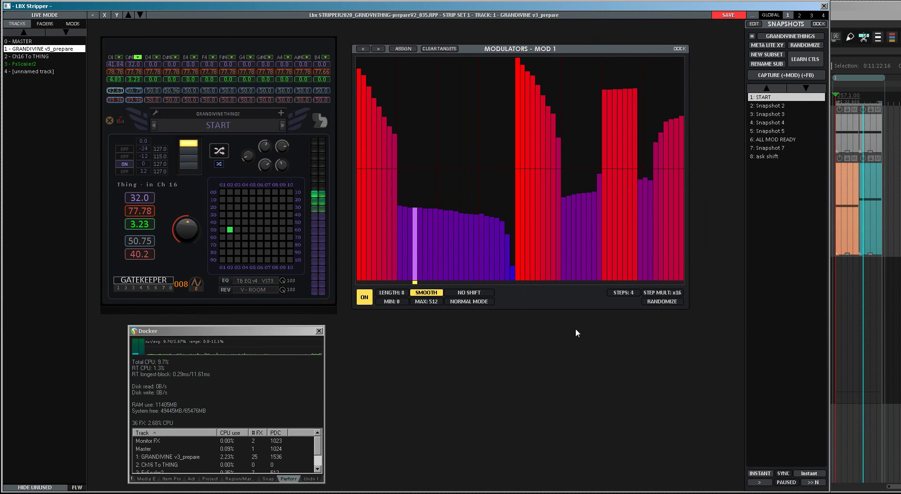
Examine the modulator curves assigned to the C4 and C#4 controls while the items play.
left_click(133, 93)
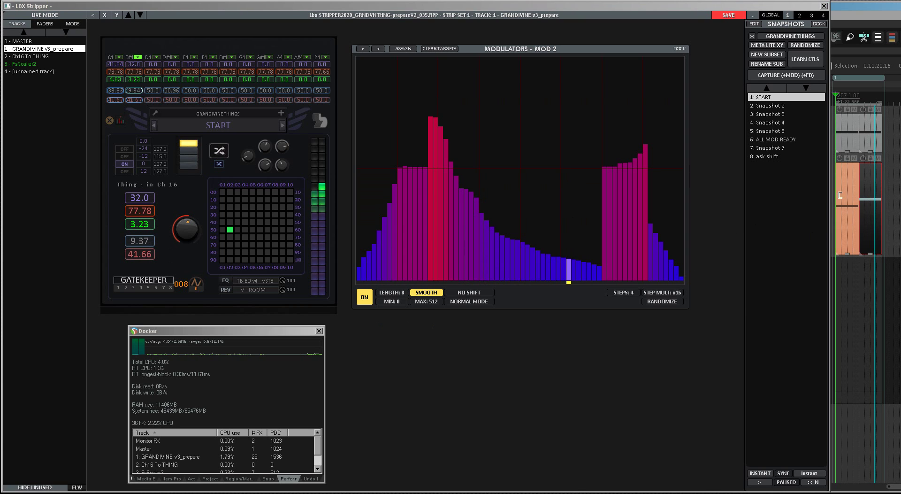
left_click(842, 223)
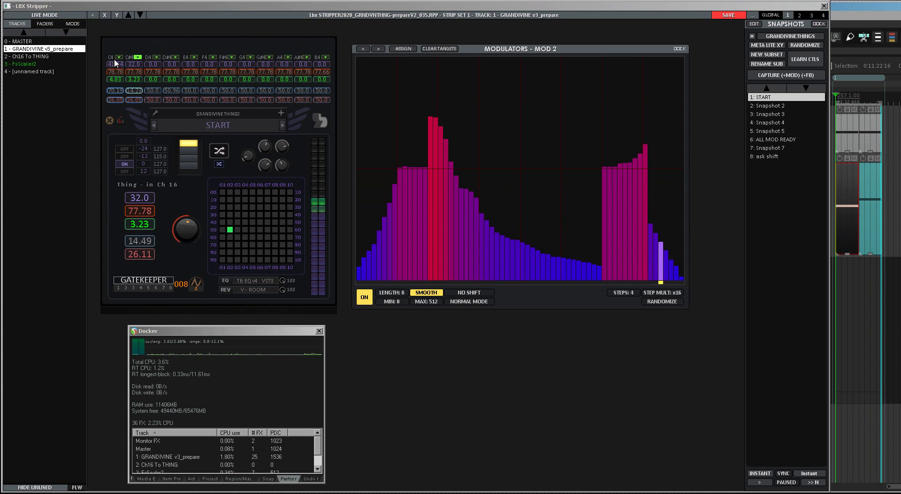
left_click(110, 61)
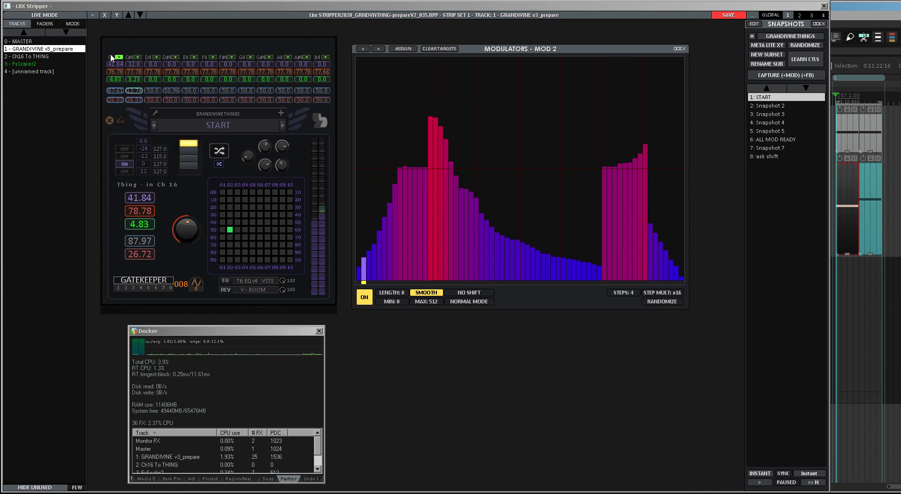
left_click(410, 393)
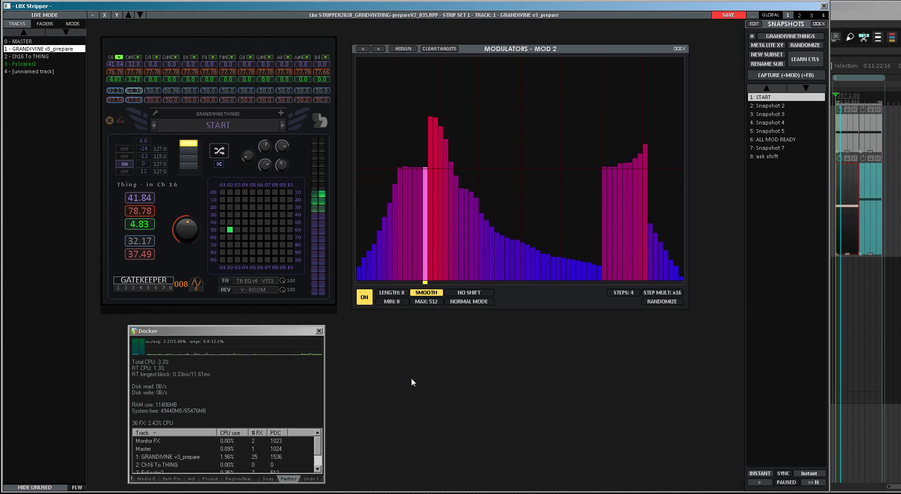
left_click(115, 92)
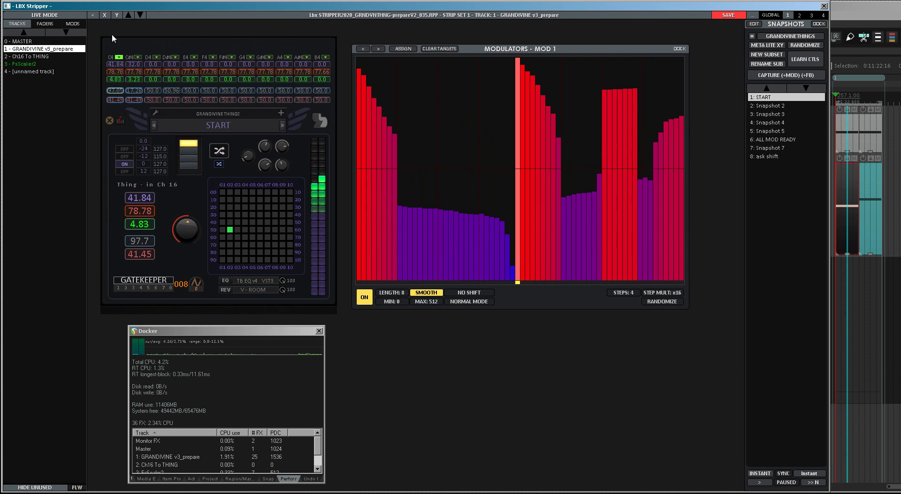
left_click(115, 100)
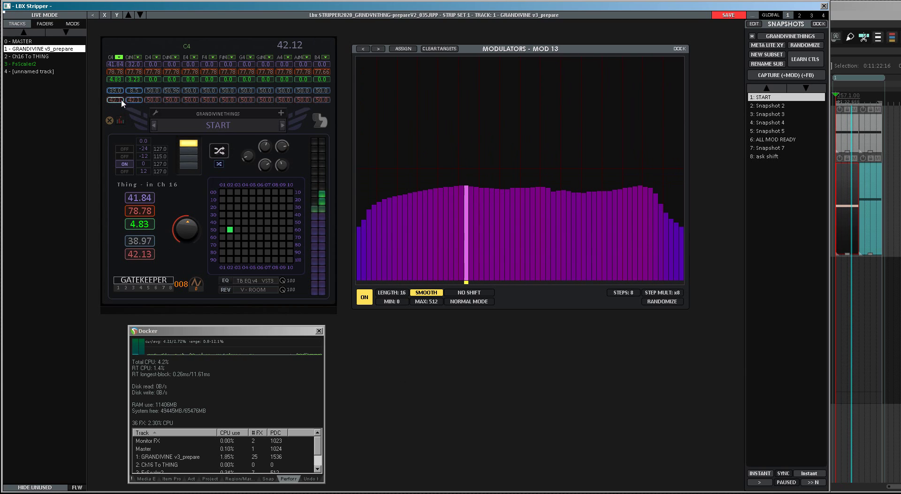
left_click(116, 91)
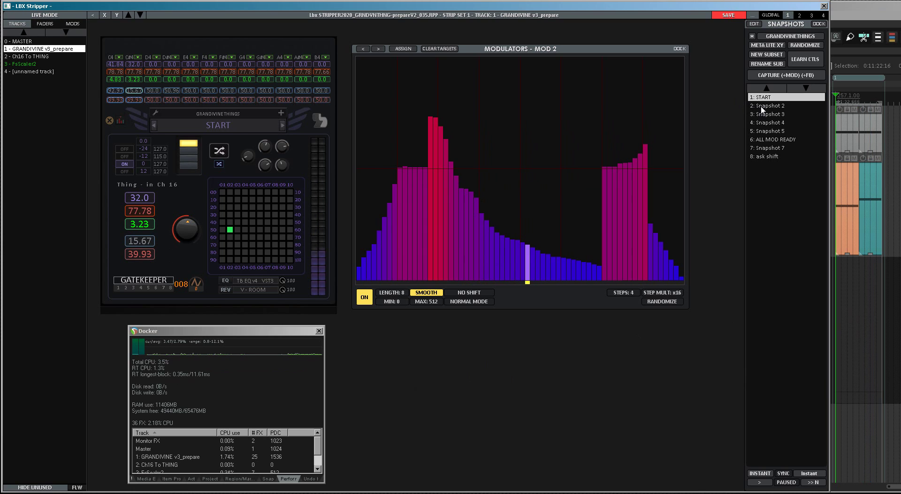
Load Snapshot 2 and compare its modulator curves for C4 and C#4, ending on C4's MOD 1, with C4's green value at 37.83.
left_click(762, 106)
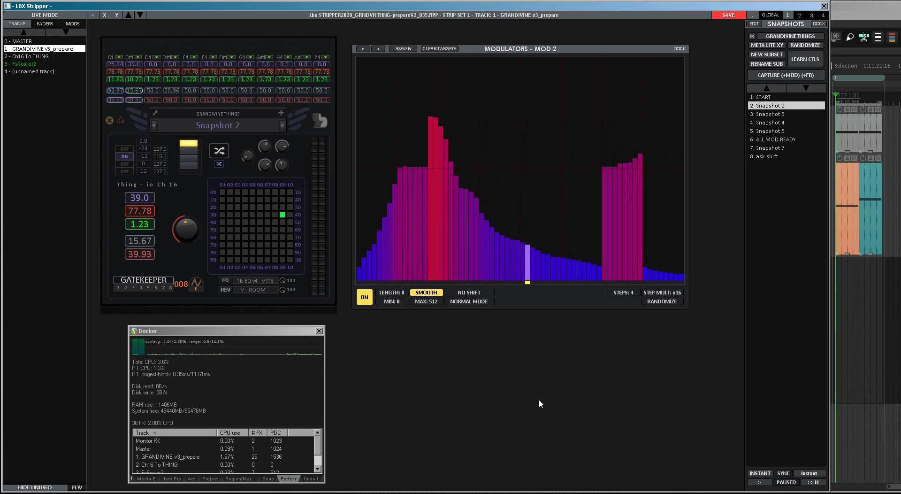
left_click(112, 93)
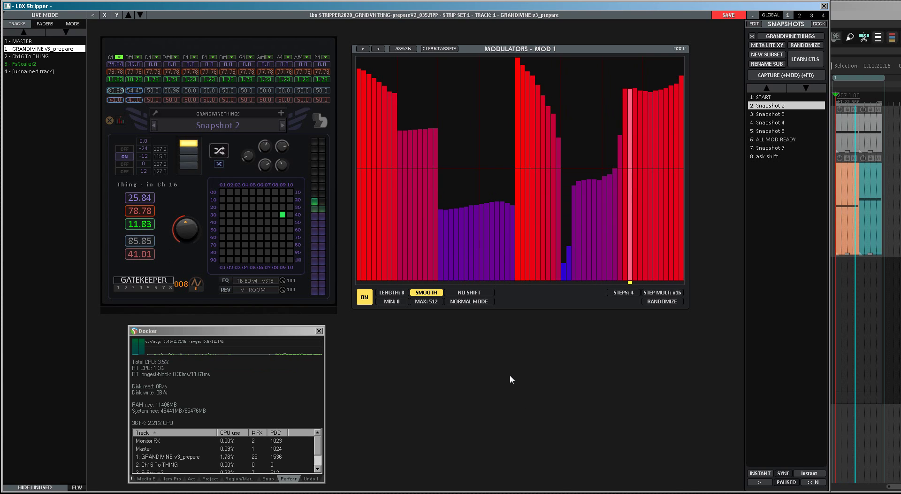
mouse_move(138, 93)
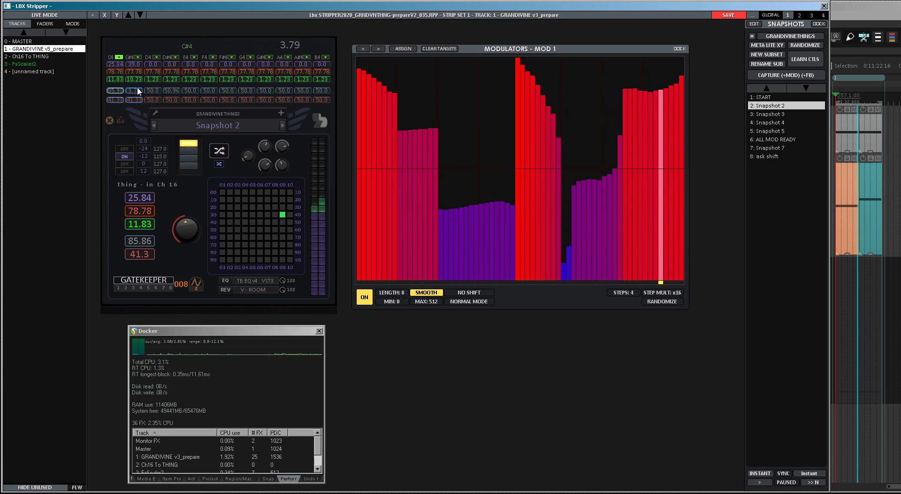
left_click(138, 93)
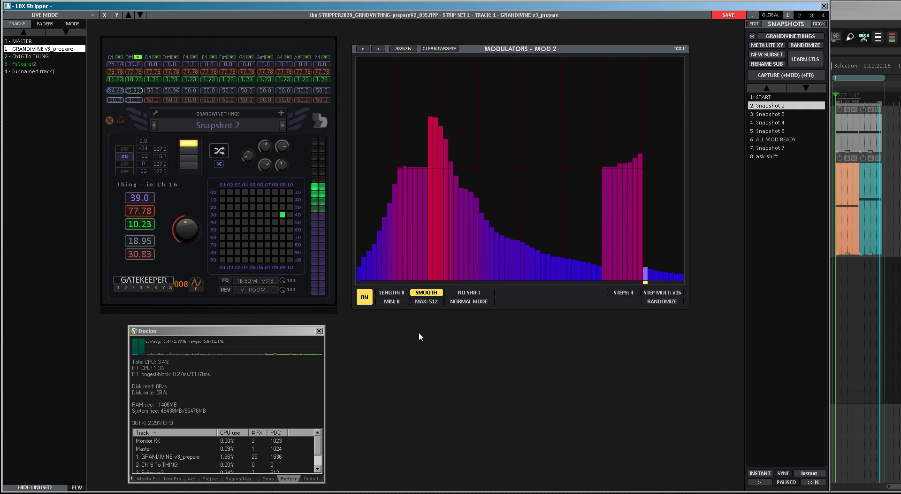
left_click(113, 93)
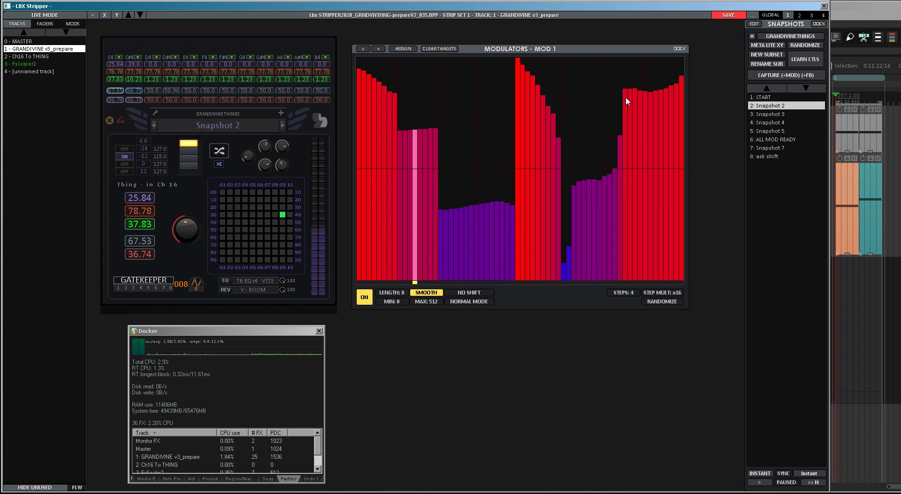
Capture the current settings as a new snapshot and rename it "Ratio test-1".
left_click(764, 78)
right_click(770, 170)
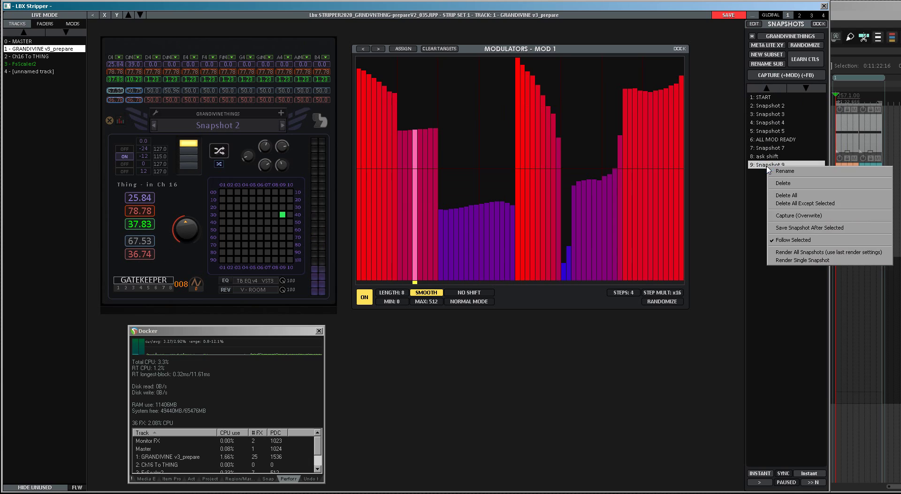
left_click(779, 172)
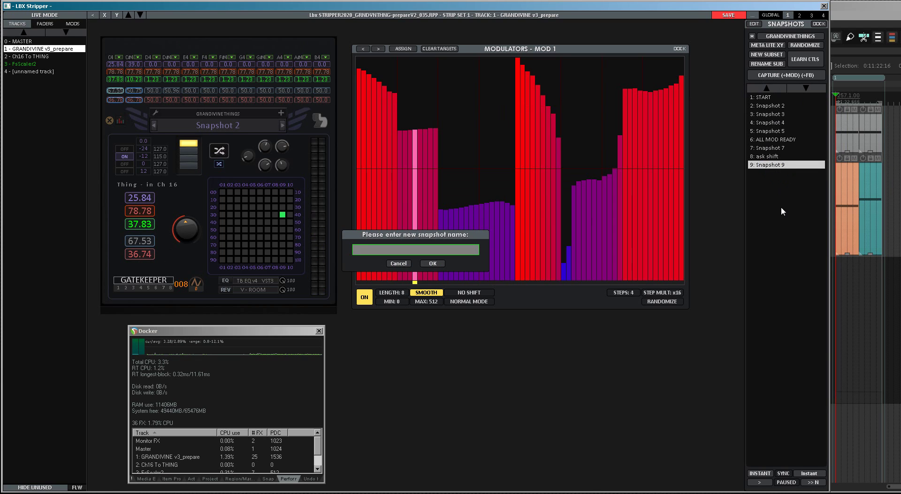
type("Rat")
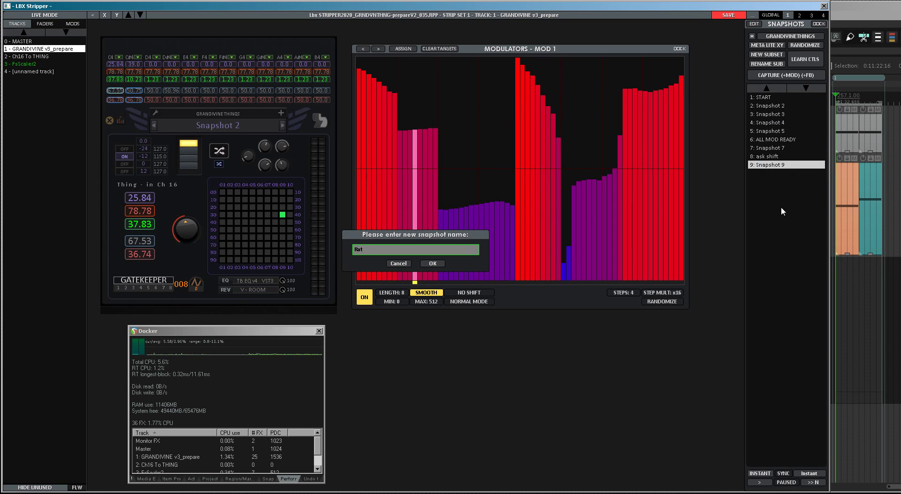
type("io test-1")
key("Return")
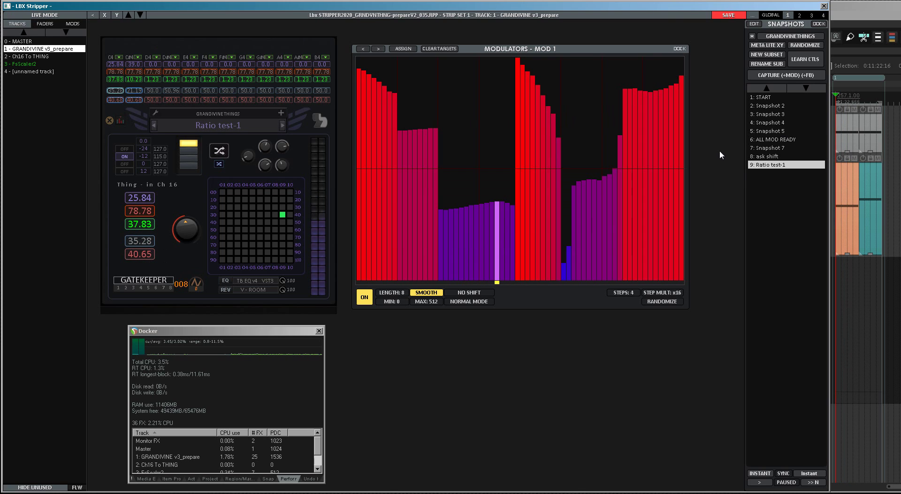
Capture another snapshot at the current modulation position and name it "in different position".
left_click(775, 76)
right_click(760, 175)
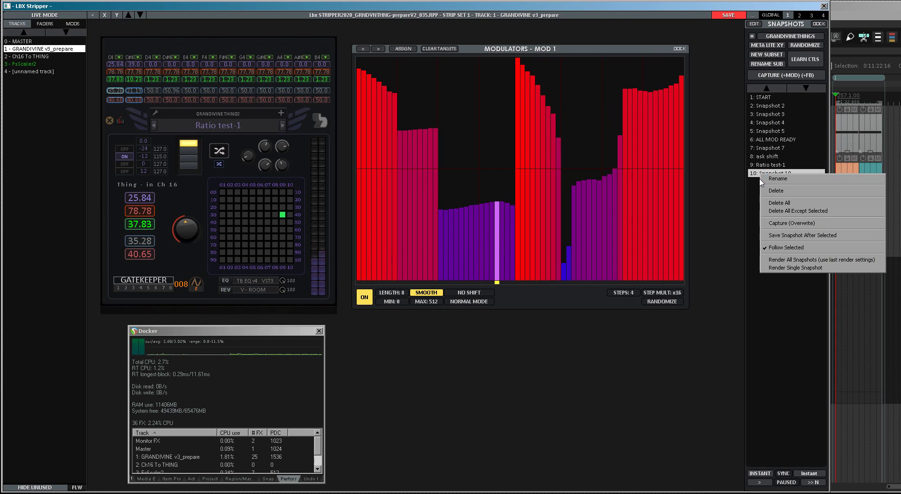
left_click(767, 179)
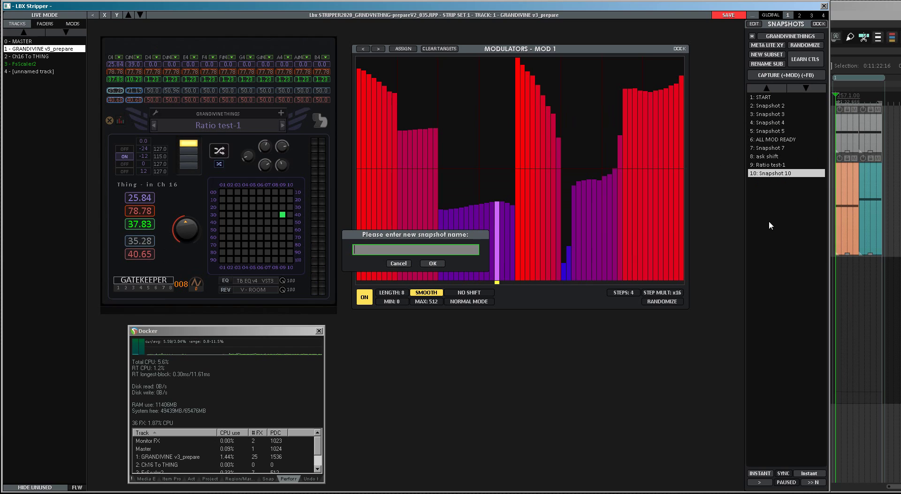
type("in different position")
key("Return")
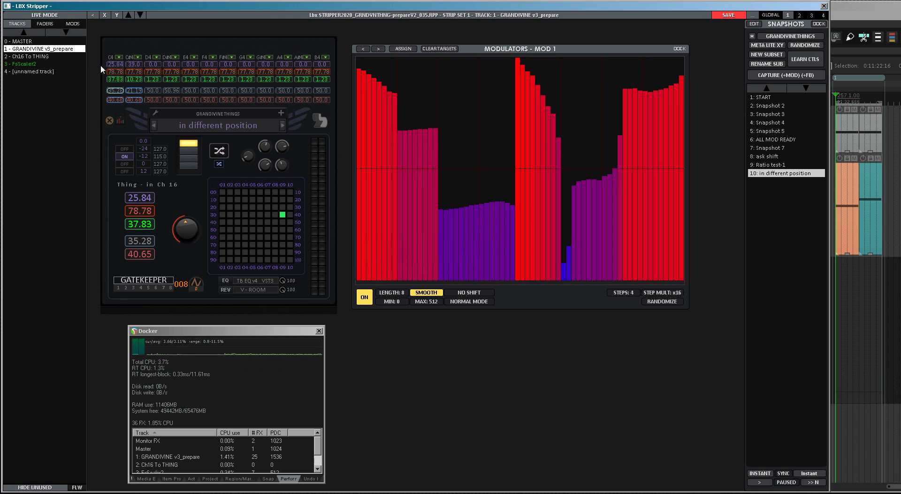
Set C4's purple value to 17.84 during playback and capture the result as a new snapshot.
key("space")
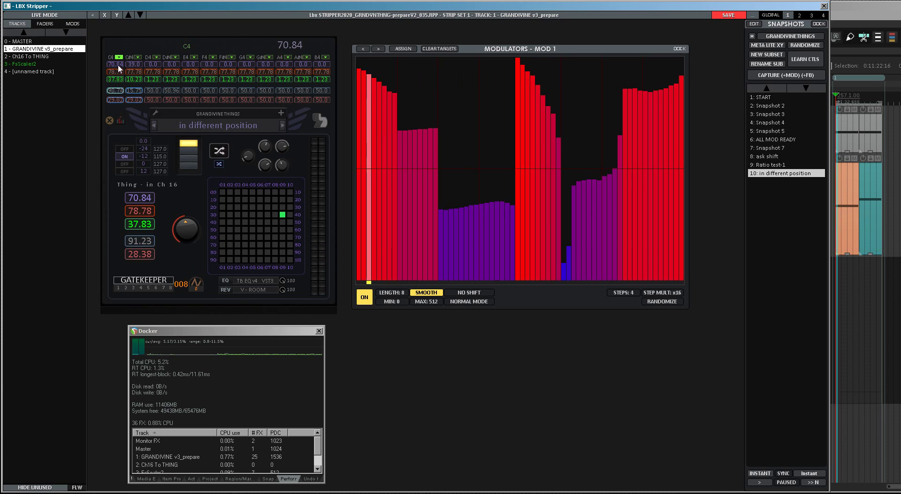
mouse_move(117, 65)
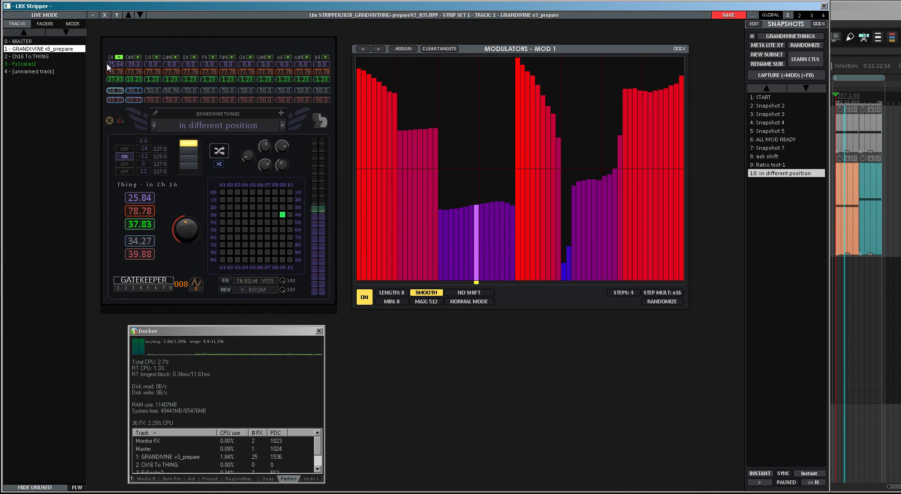
scroll(118, 66, "down", 4)
scroll(118, 68, "down", 2)
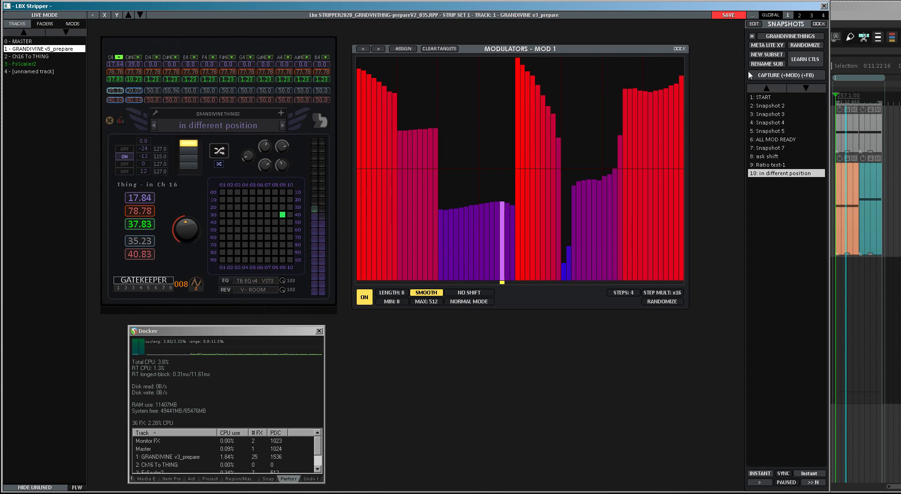
left_click(769, 78)
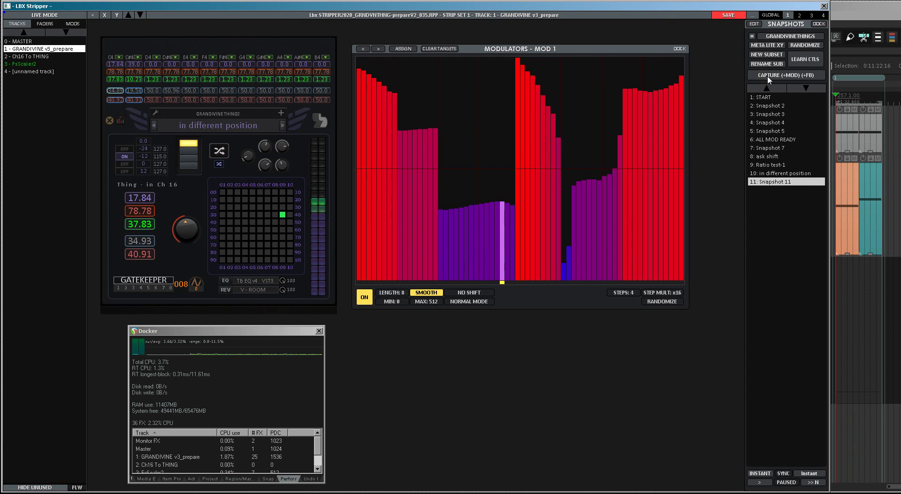
Compare the "in different position" snapshot with the newest snapshot and resume playback on the newest one.
left_click(759, 175)
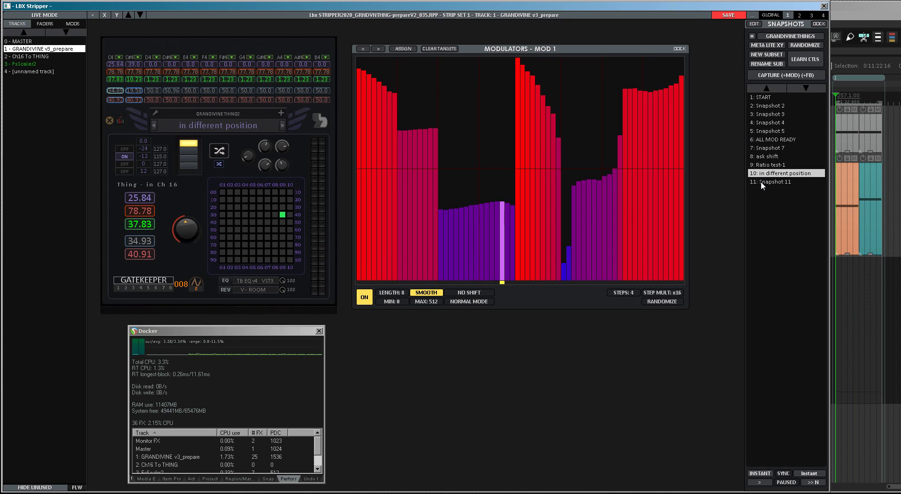
left_click(763, 183)
key("space")
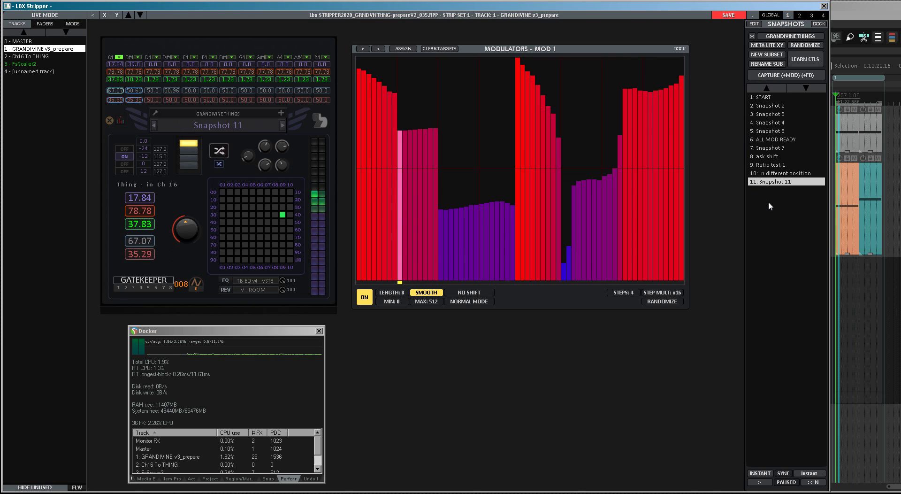
Recall the "in different position" snapshot and set C4's orange value to 92.0.
left_click(764, 174)
mouse_move(117, 73)
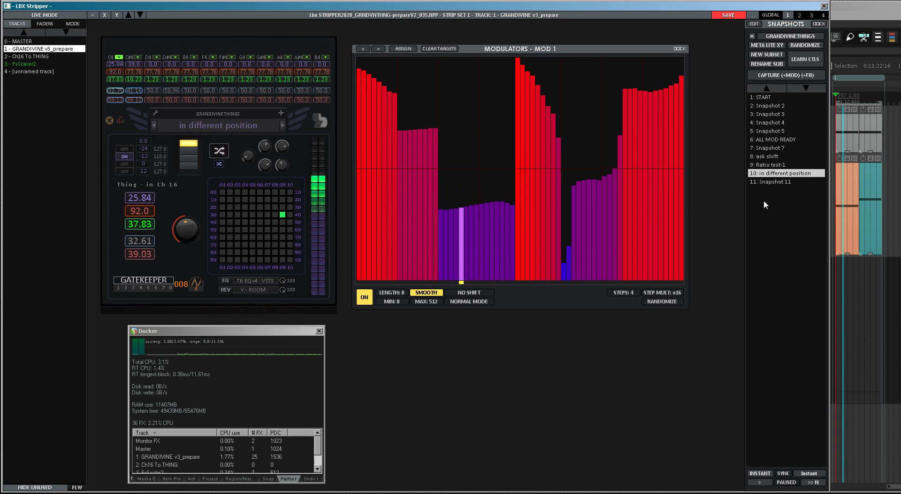
right_click(769, 175)
left_click(767, 188)
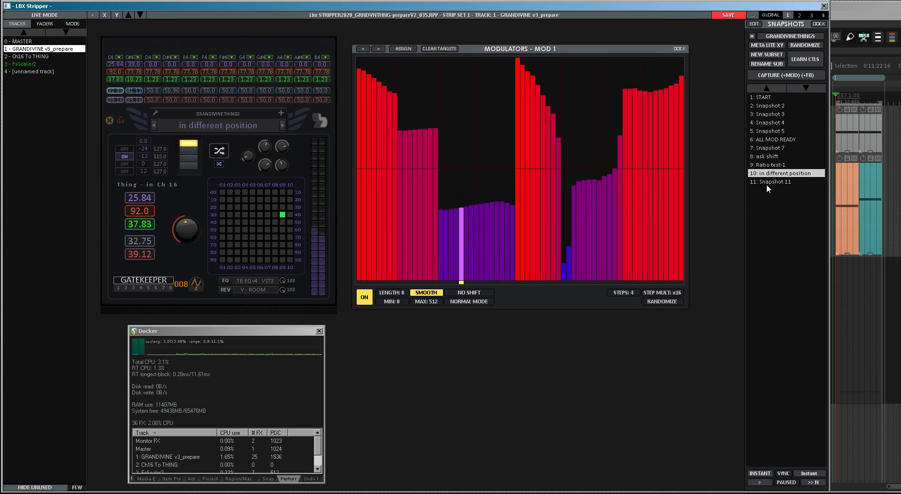
Recall Snapshot 11 and set C4's orange value to 90.0.
left_click(767, 183)
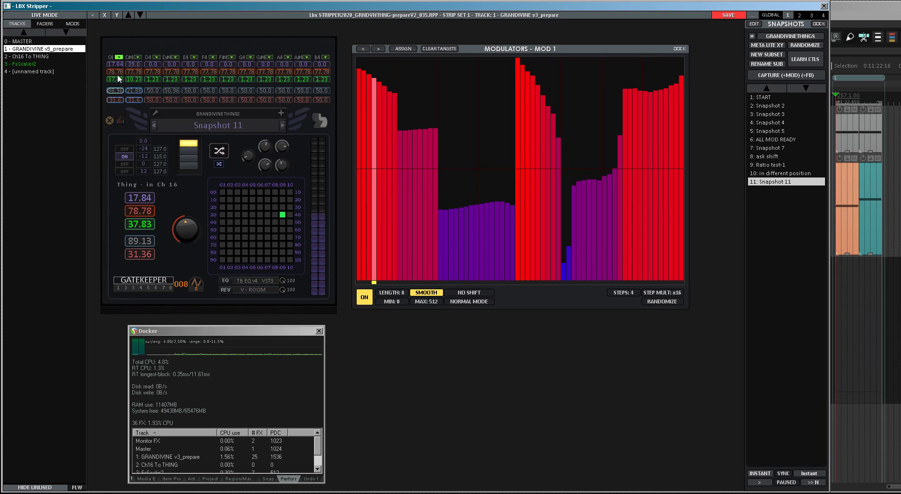
scroll(117, 75, "up", 2)
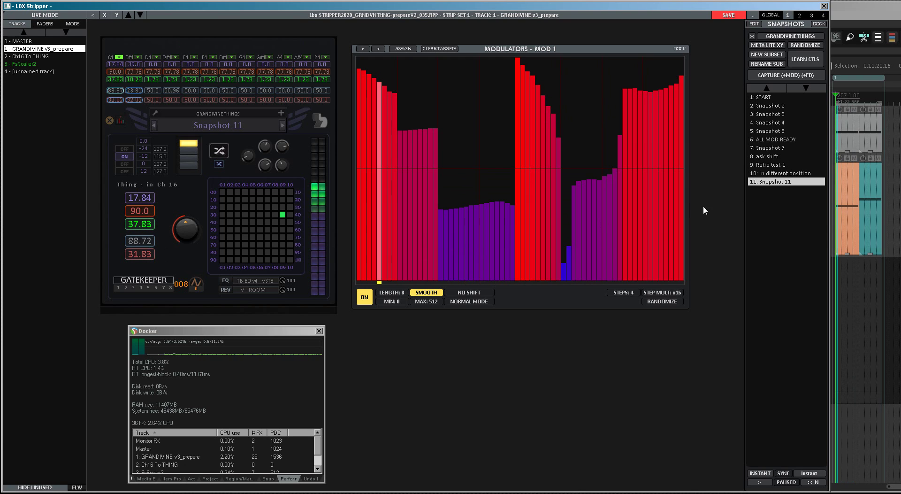
Recall the START snapshot in the GRANDIVINETHINGZ subset.
right_click(755, 177)
left_click(730, 283)
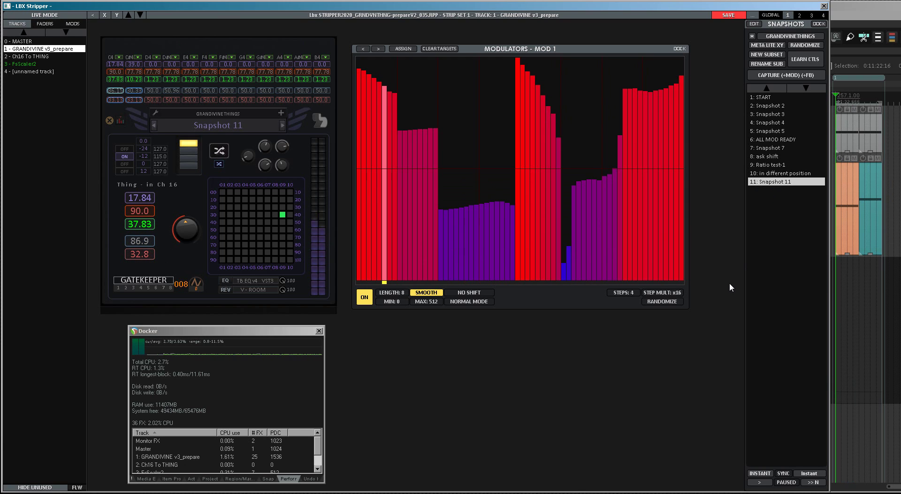
left_click(760, 98)
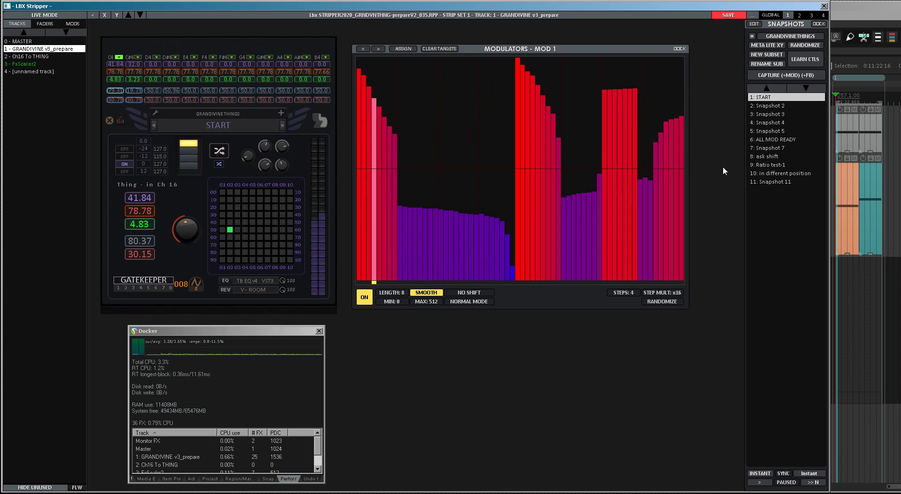
In edit mode, shift the five large value boxes together leftward to X 52, and return to live mode.
left_click(43, 15)
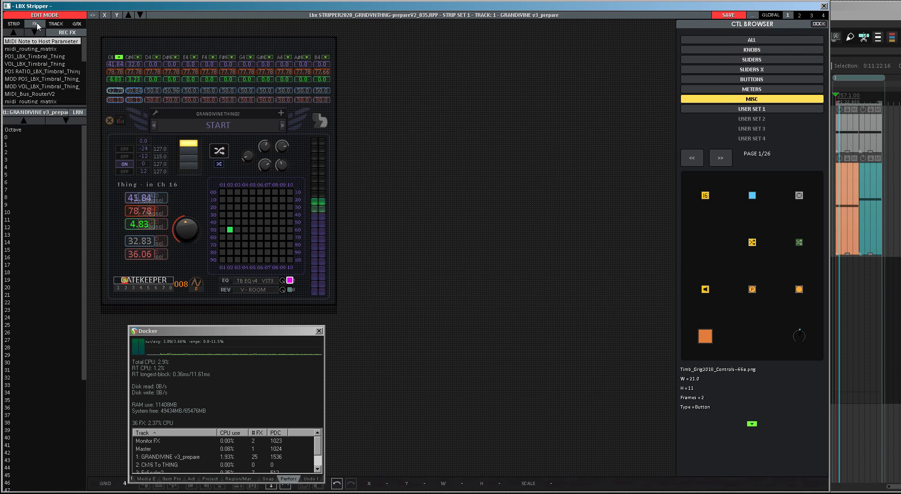
left_click_drag(121, 197, 173, 261)
key("Left")
key("Left")
key("Left")
key("Left")
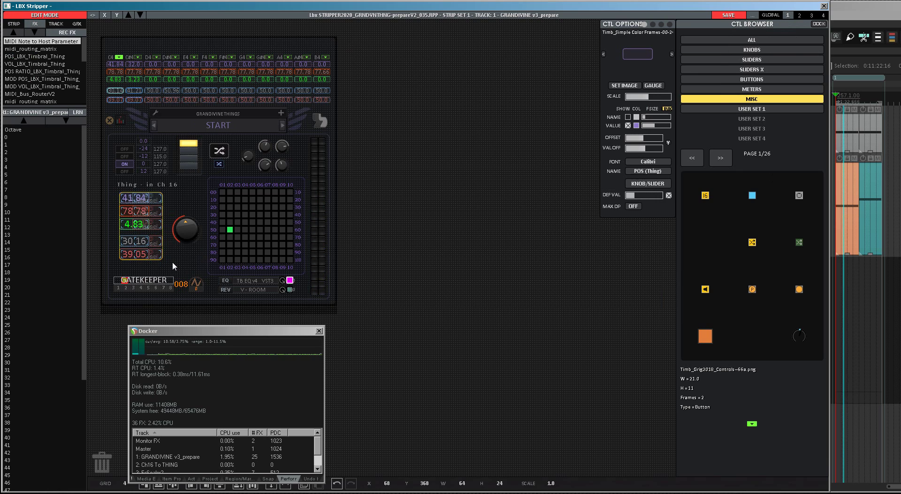
left_click(176, 254)
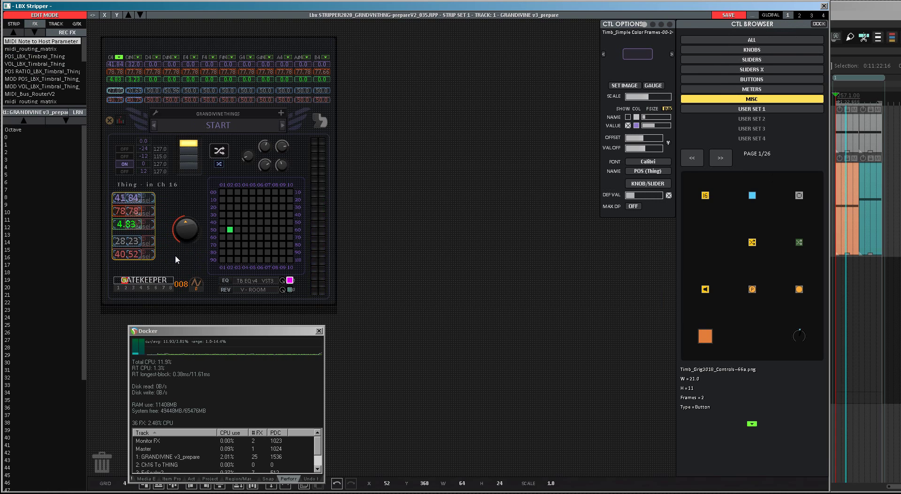
left_click(42, 15)
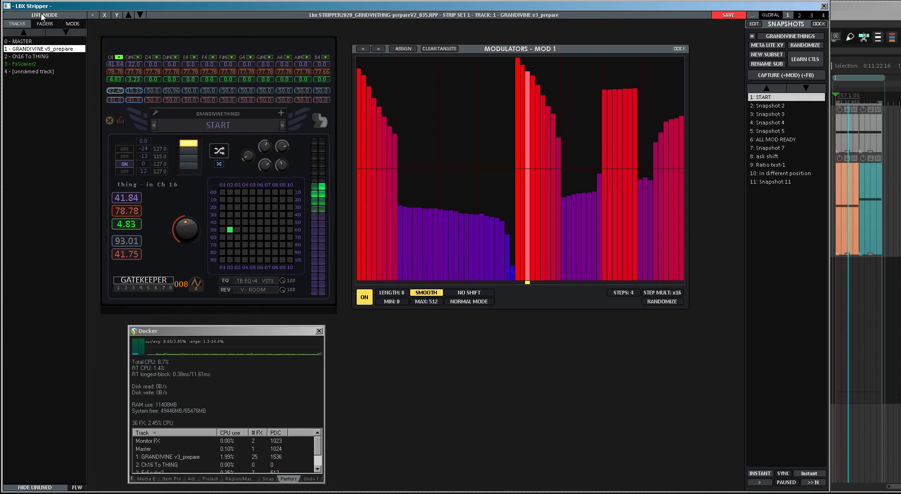
Return to edit mode, insert a text label reading POSITION and place it beside the purple value box.
left_click(45, 16)
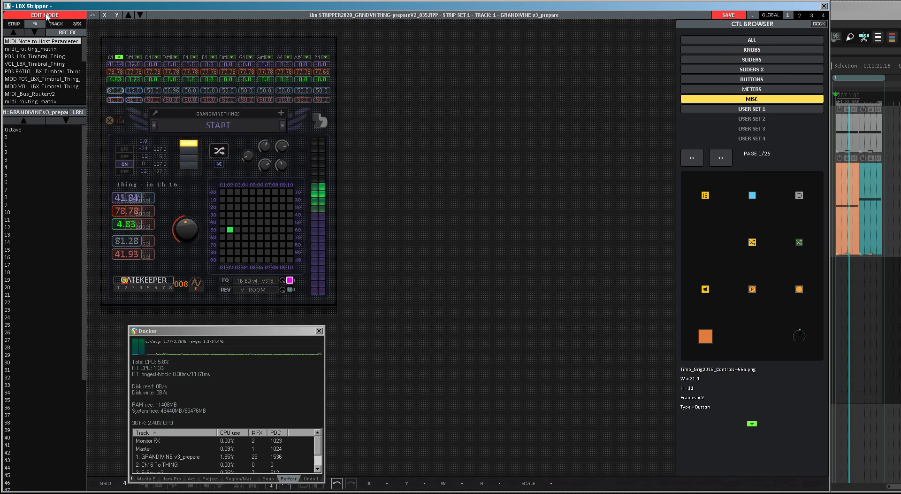
left_click(77, 24)
right_click(421, 227)
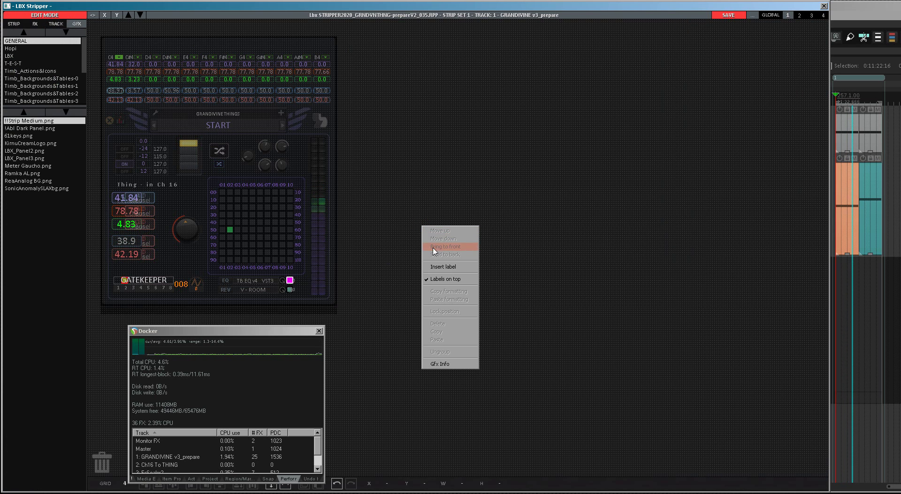
left_click(453, 262)
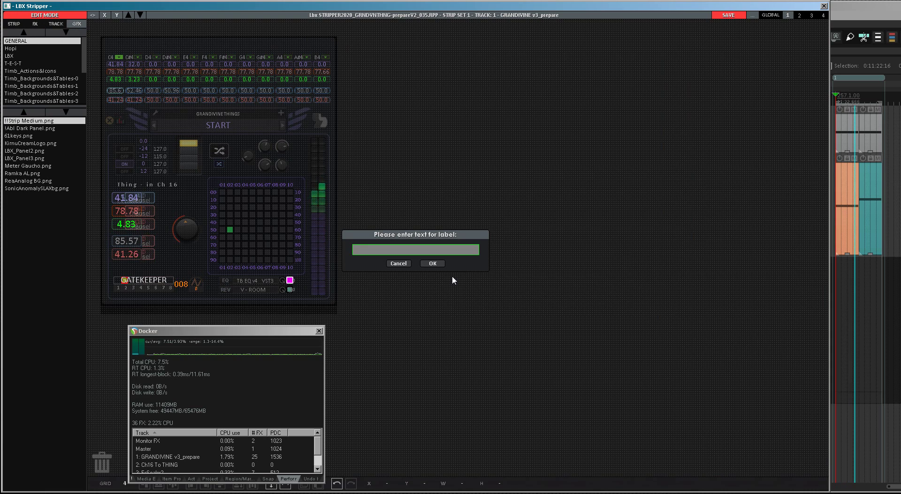
type("PO")
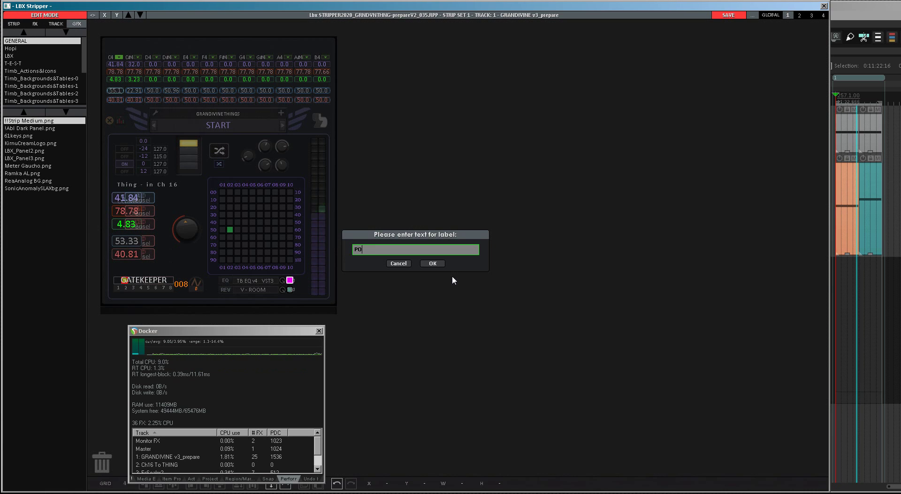
type("SITION")
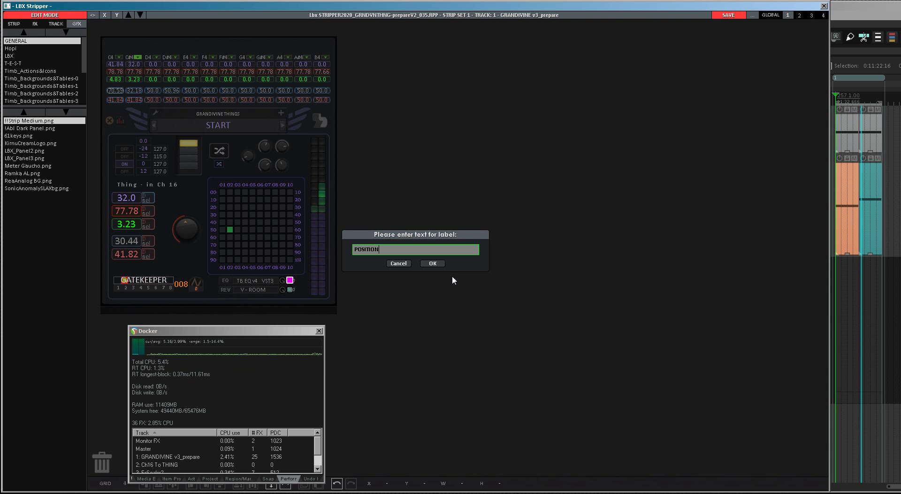
key("Return")
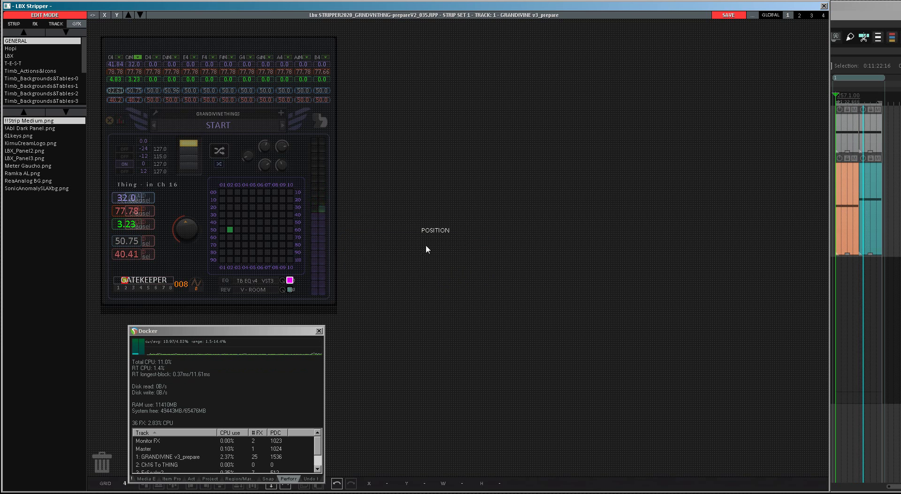
left_click(432, 231)
left_click_drag(431, 231, 170, 200)
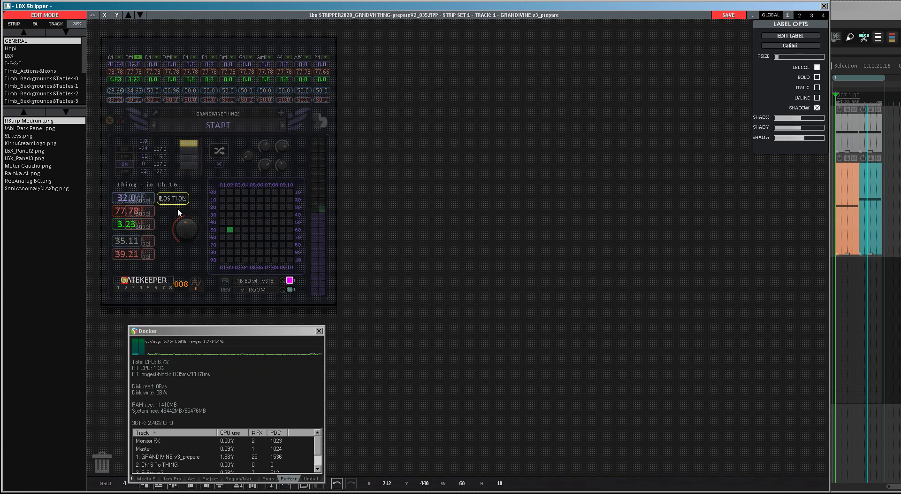
Copy the POSITION label and paste the duplicate onto the empty canvas beside the strip.
left_click(412, 220)
right_click(413, 219)
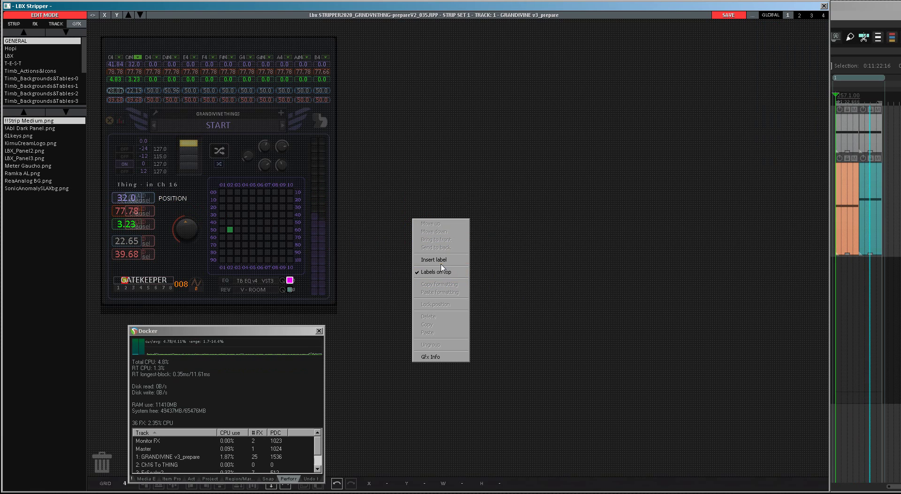
left_click(169, 200)
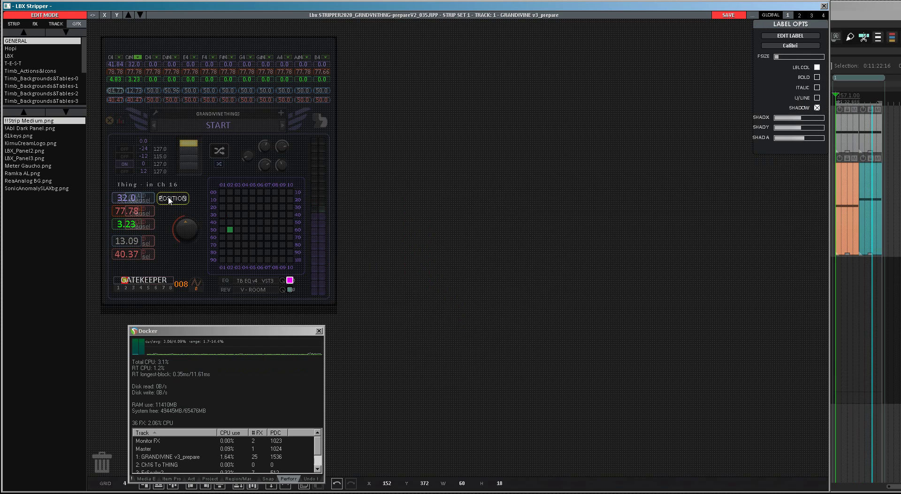
right_click(170, 200)
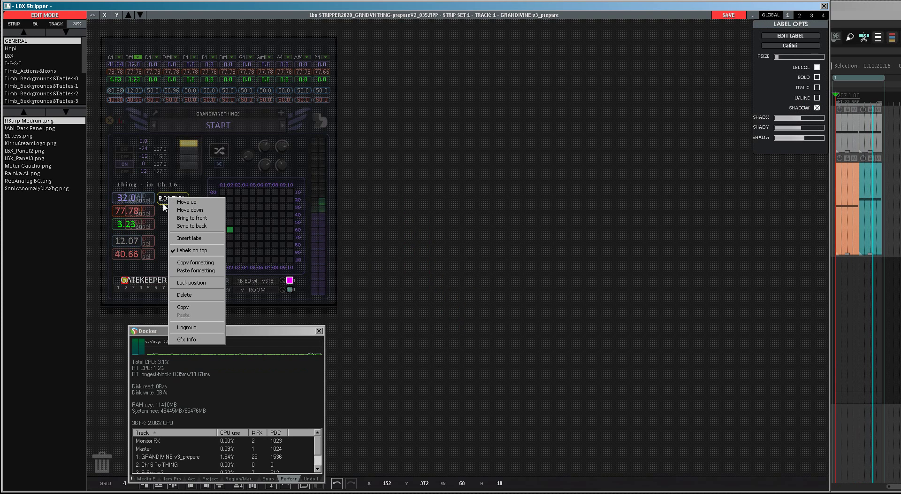
left_click(178, 309)
right_click(362, 217)
left_click(374, 328)
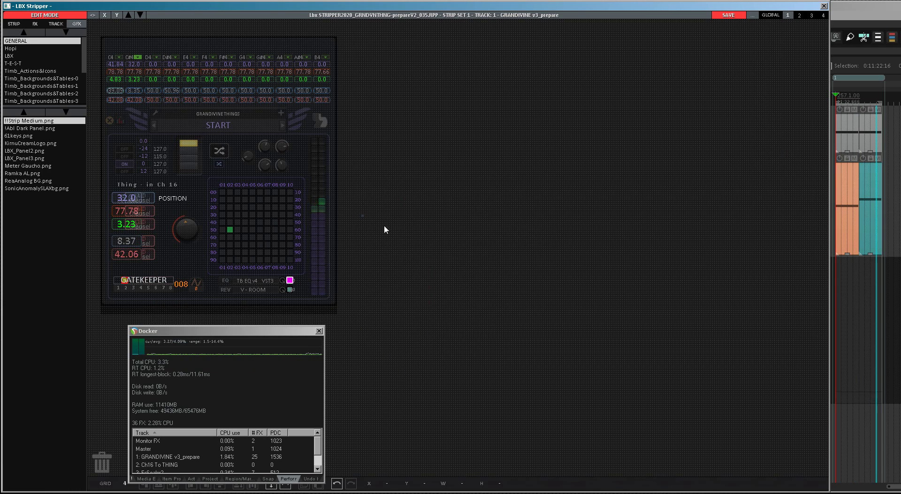
Change the duplicate label's text to VOLUME and place it beside the orange value box, directly below POSITION.
left_click(378, 223)
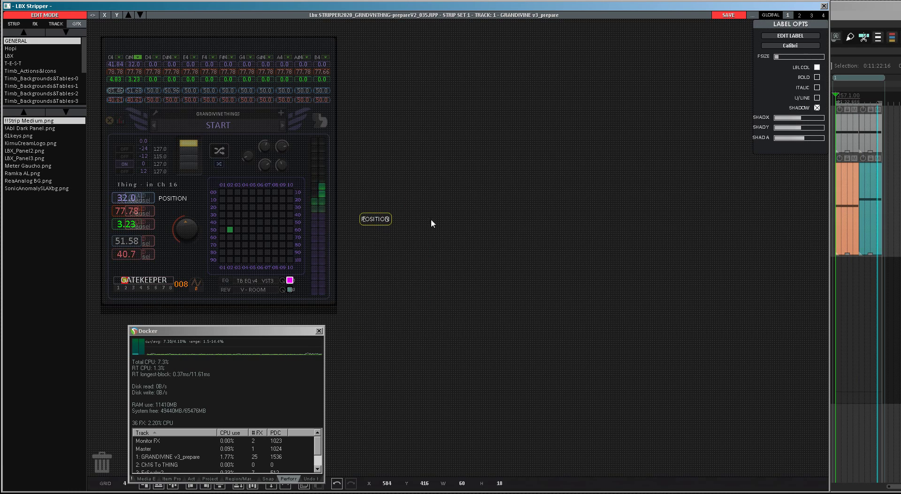
left_click(791, 37)
type("VOLUM")
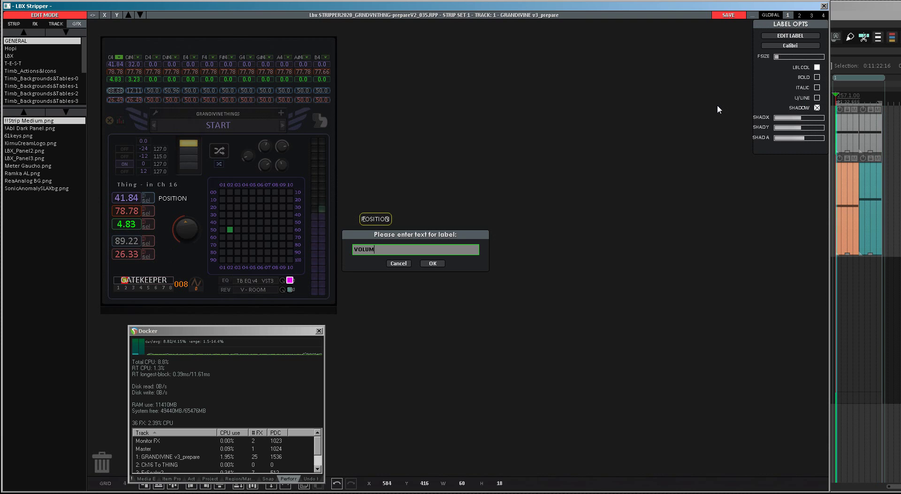
key("Return")
left_click(509, 173)
left_click(370, 219)
left_click_drag(175, 234, 168, 212)
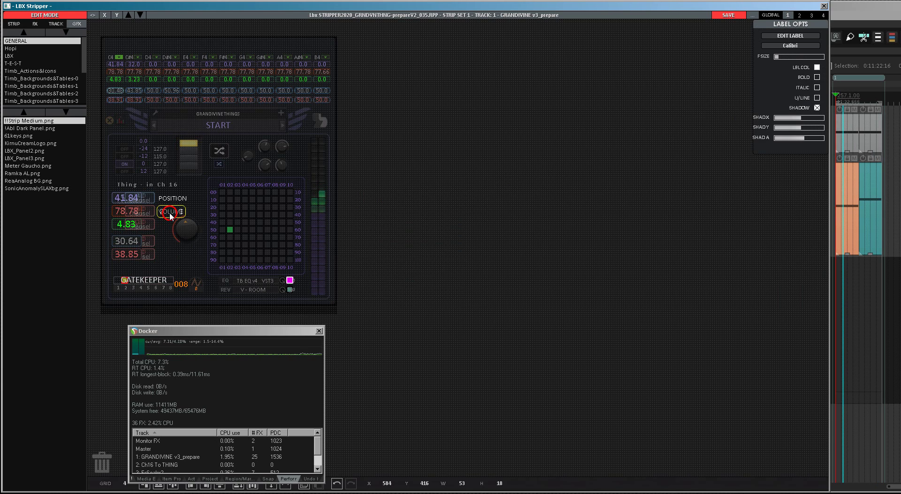
Shift the POSITION and VOLUME labels together leftward to X 124 and slightly reduce their font size.
left_click(168, 214)
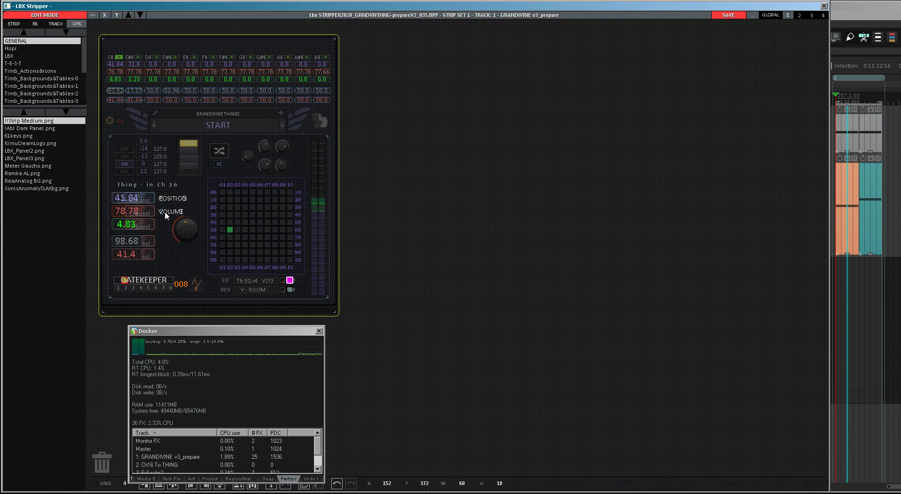
left_click(164, 200)
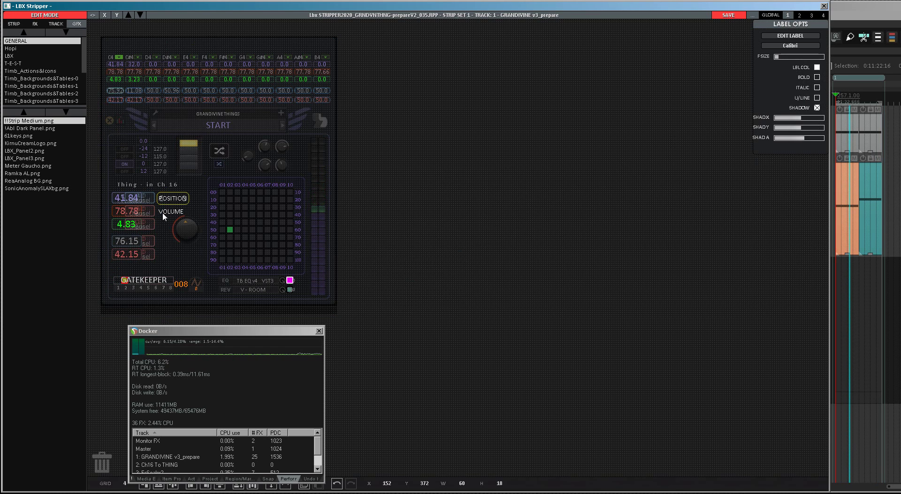
key("Left")
key("Left")
key("Left")
key("Left")
key("Left")
key("Left")
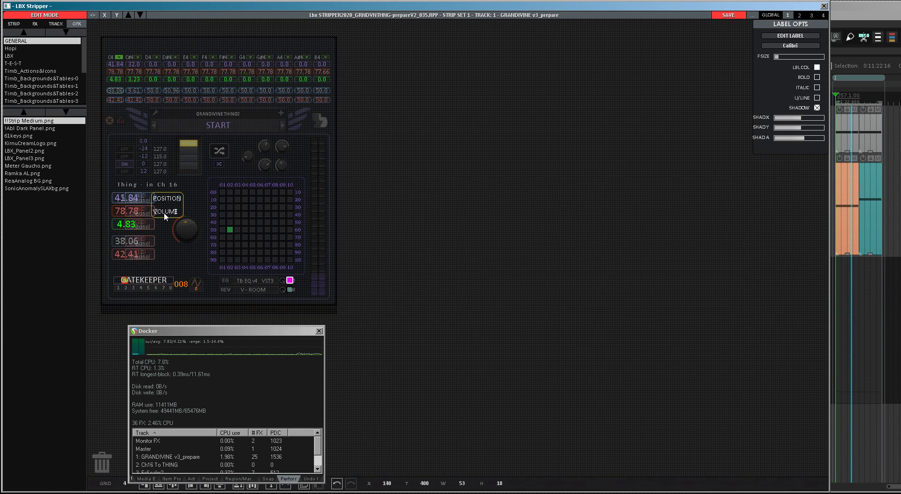
key("Left")
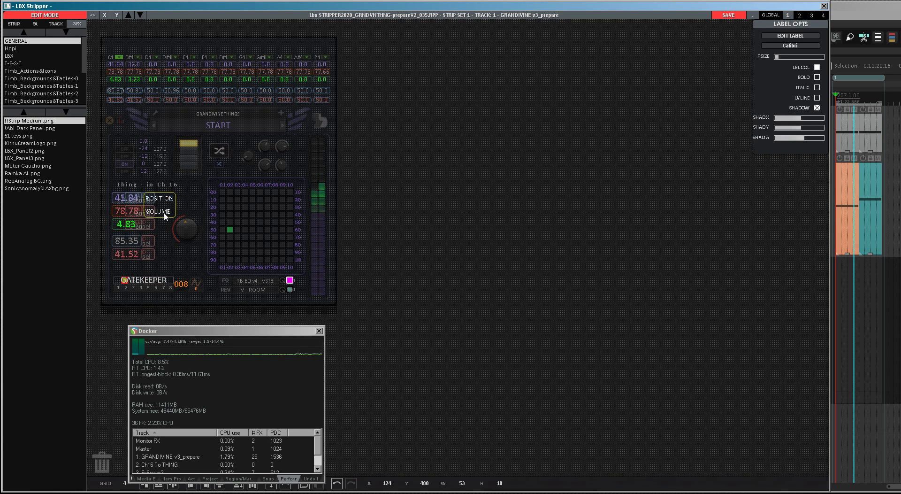
left_click(781, 56)
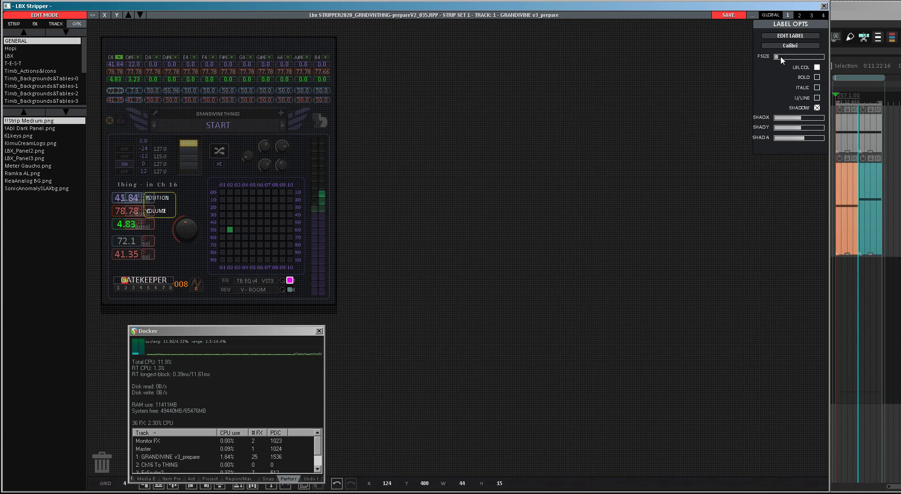
left_click(522, 131)
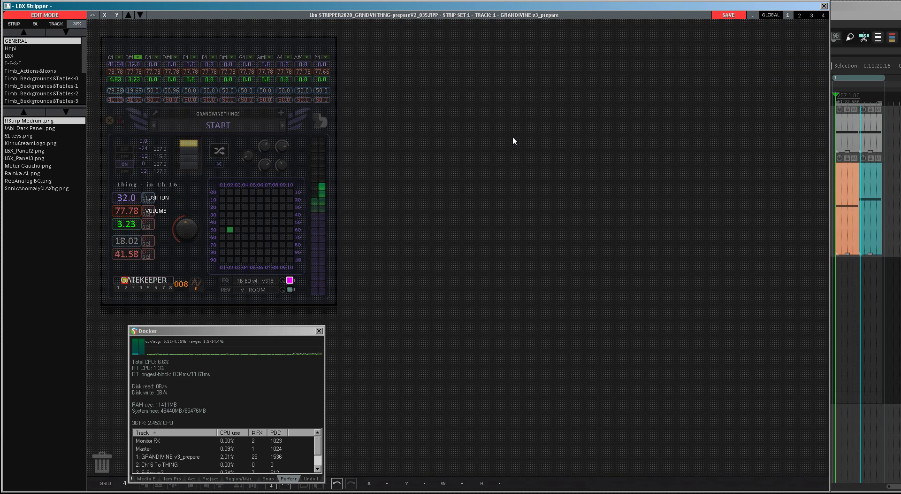
right_click(442, 217)
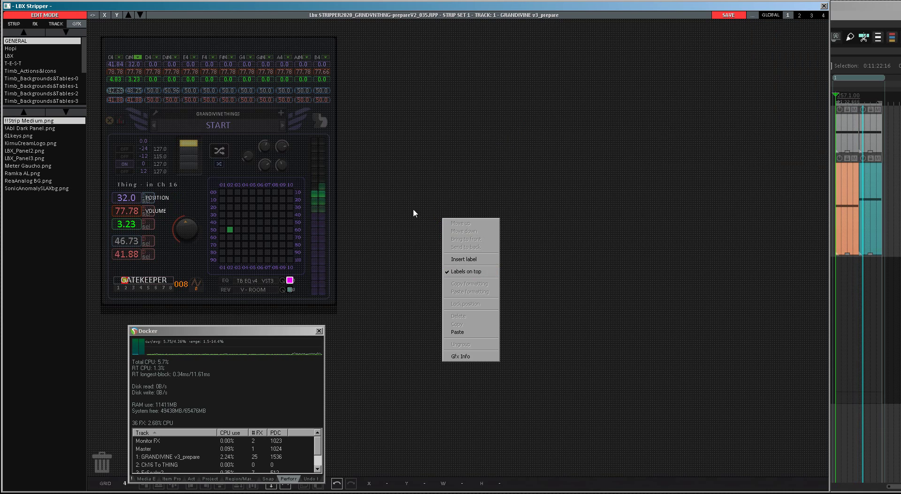
left_click(396, 184)
right_click(395, 183)
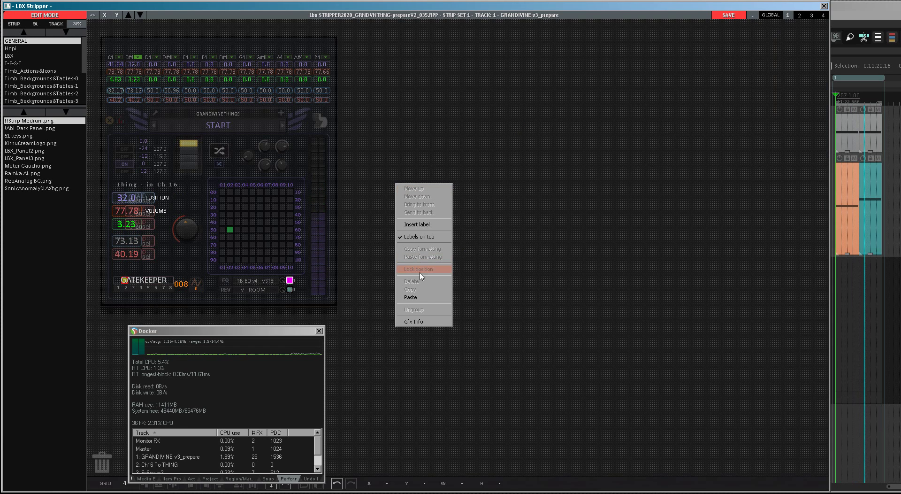
left_click(411, 297)
left_click(396, 188)
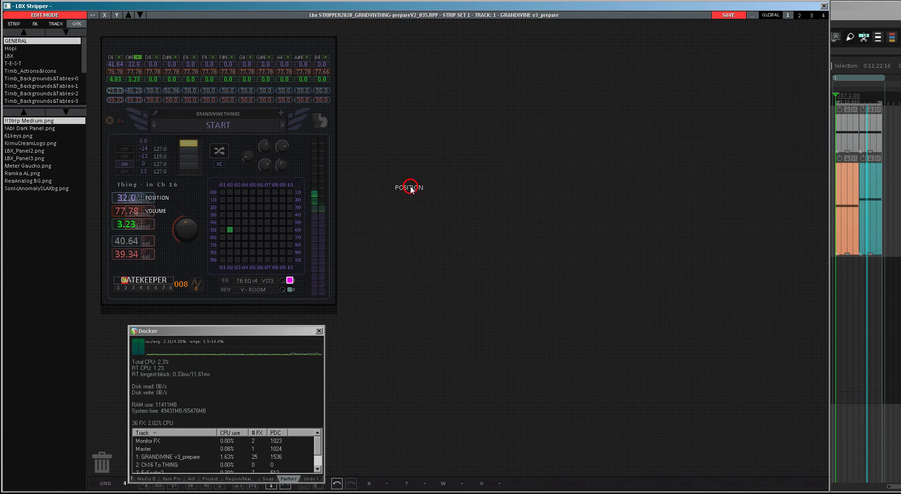
key("Delete")
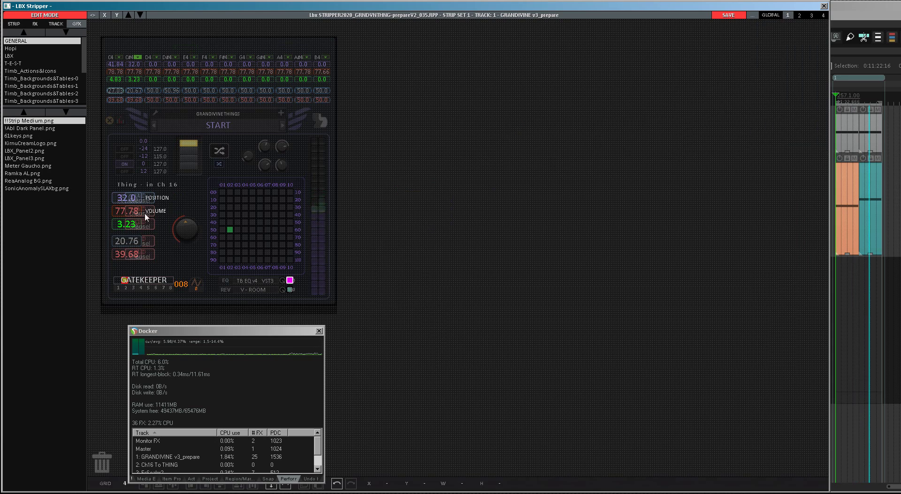
Copy the resized VOLUME label and paste the duplicate onto the empty canvas.
left_click(157, 210)
right_click(159, 212)
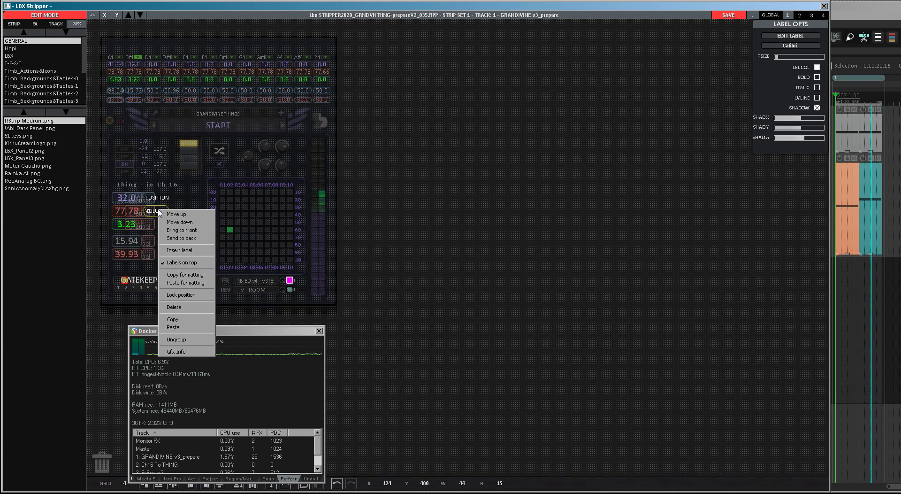
left_click(183, 318)
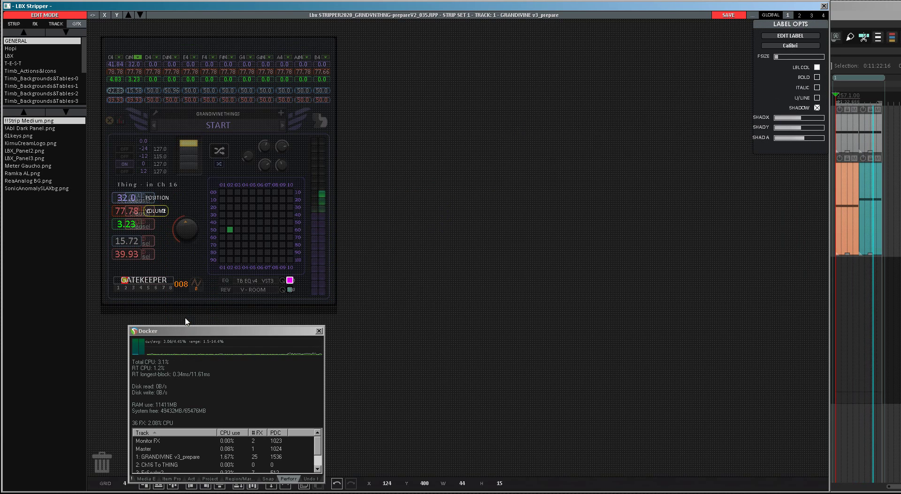
right_click(423, 206)
left_click(438, 319)
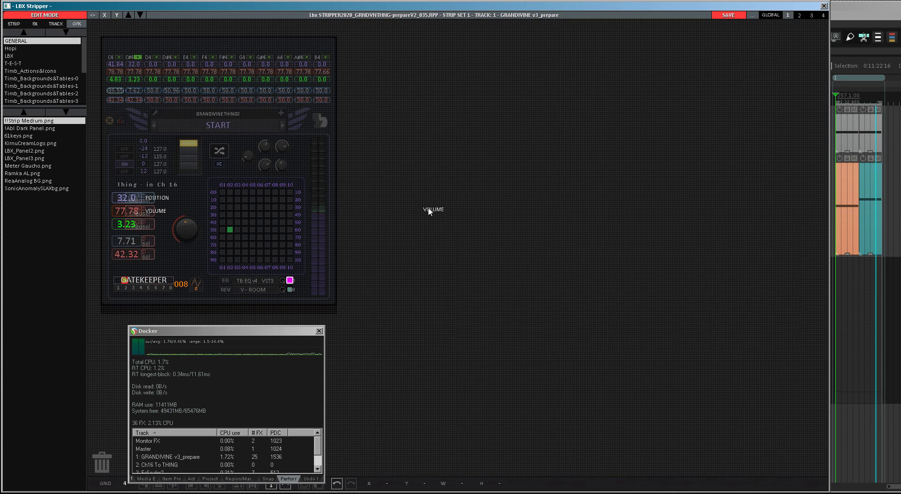
Change the duplicate label's text to RATIO and place it beside the green value box, directly below VOLUME at X 124.
left_click(431, 209)
left_click(786, 37)
type("R")
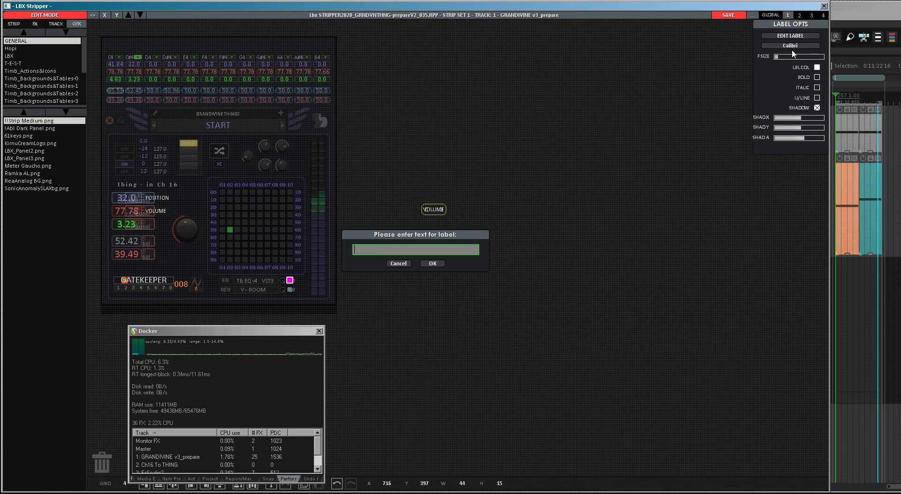
type("AT")
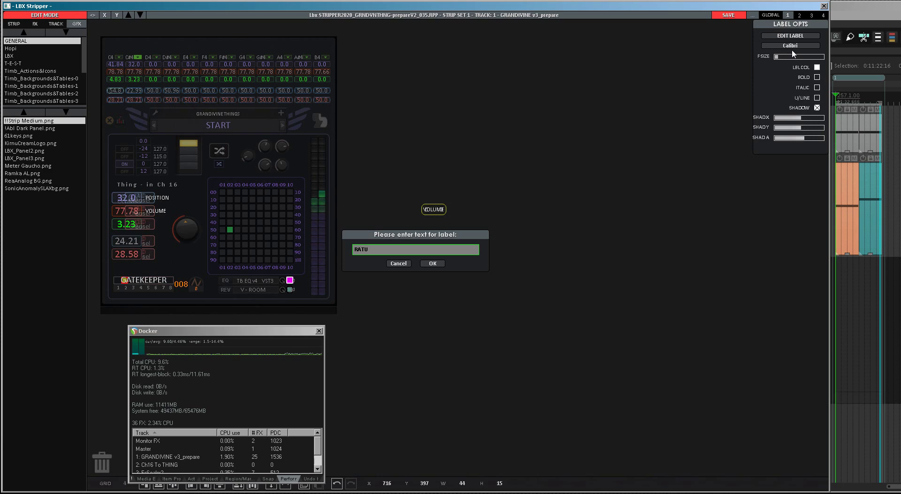
type("IO")
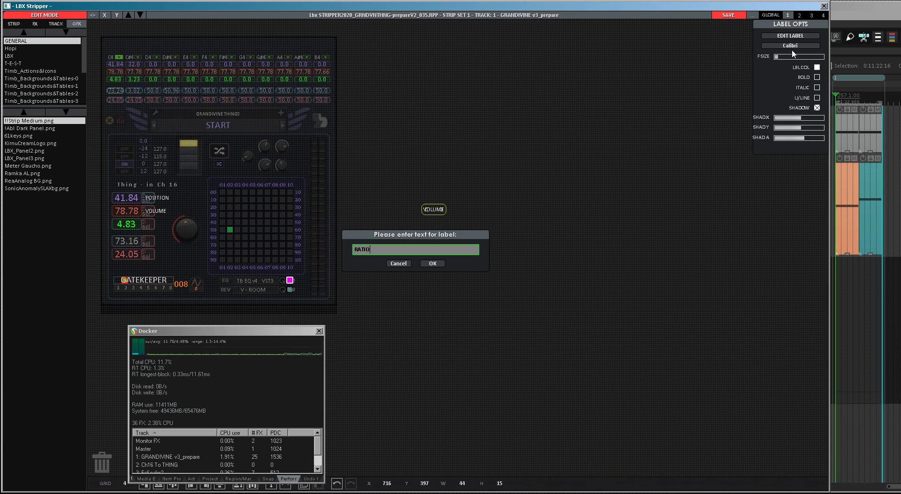
key("Return")
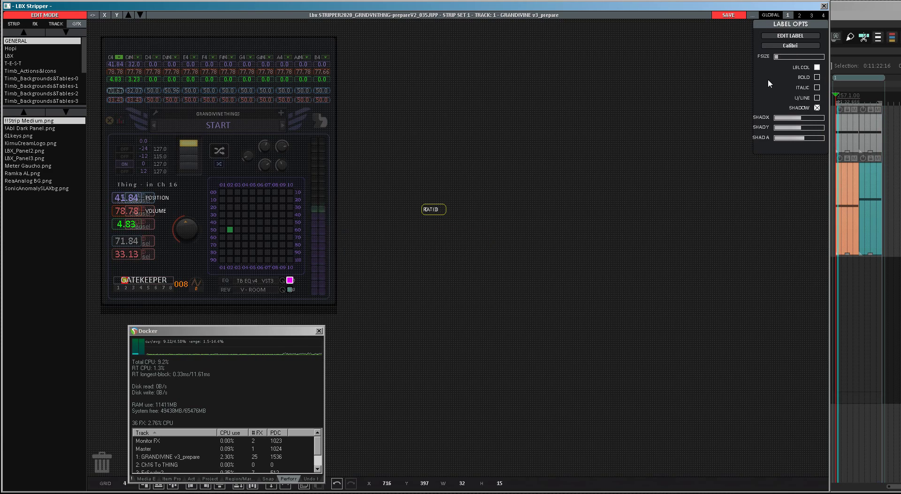
left_click(414, 262)
left_click(431, 209)
left_click_drag(410, 265, 165, 242)
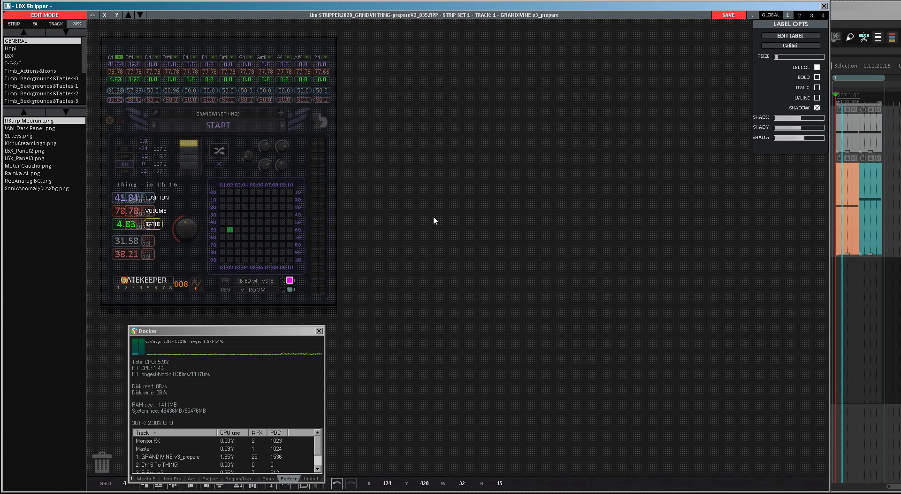
left_click(451, 217)
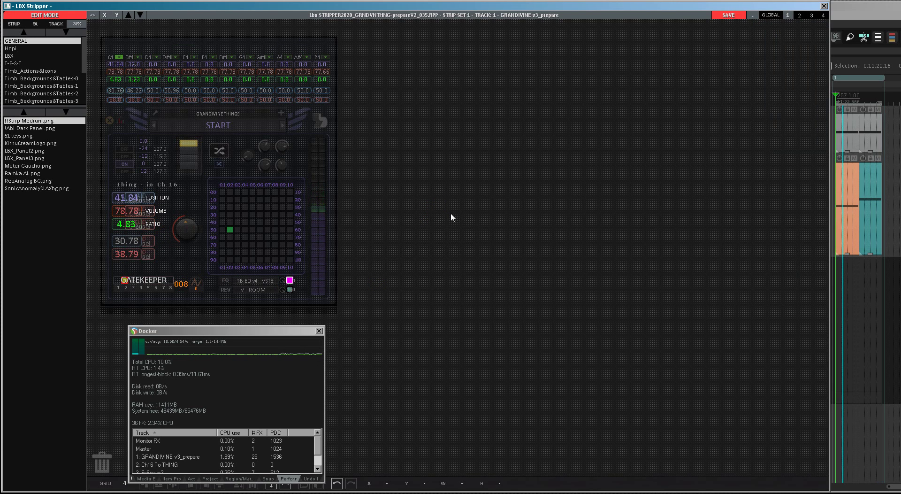
Copy the RATIO label and paste the duplicate onto the empty canvas beside the strip.
left_click(158, 226)
right_click(159, 225)
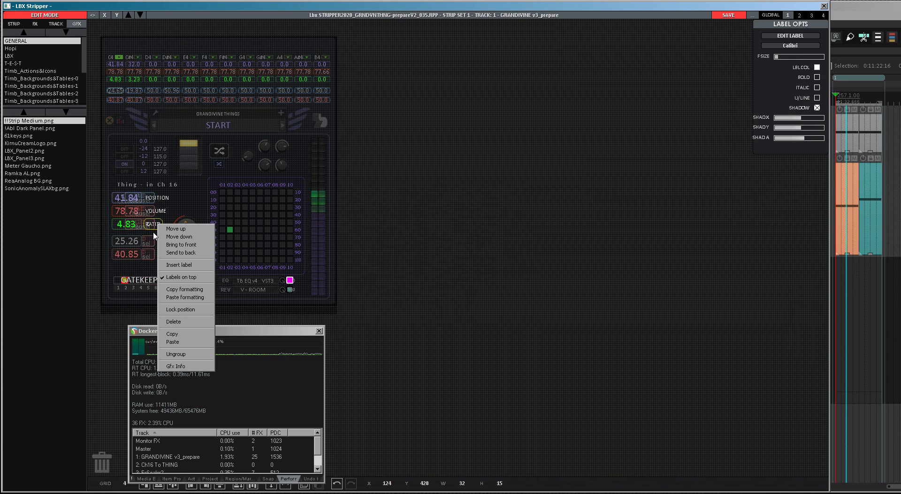
left_click(172, 334)
left_click(444, 237)
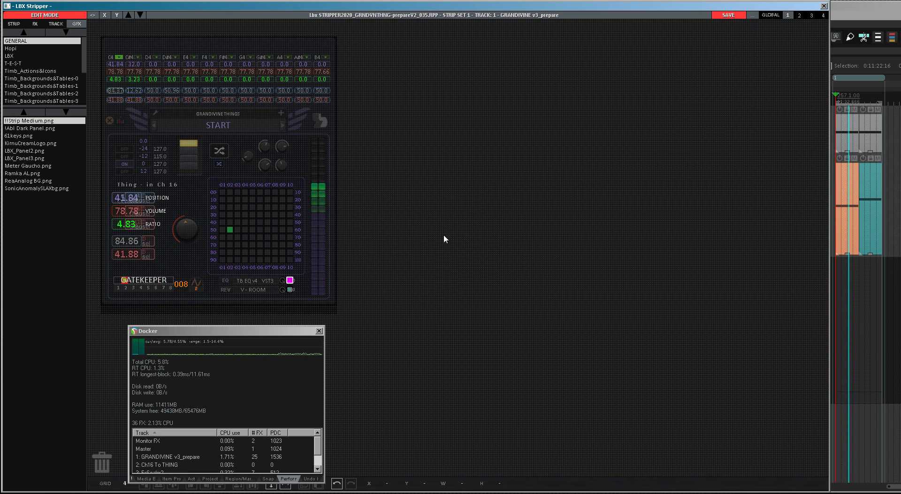
right_click(443, 236)
left_click(465, 347)
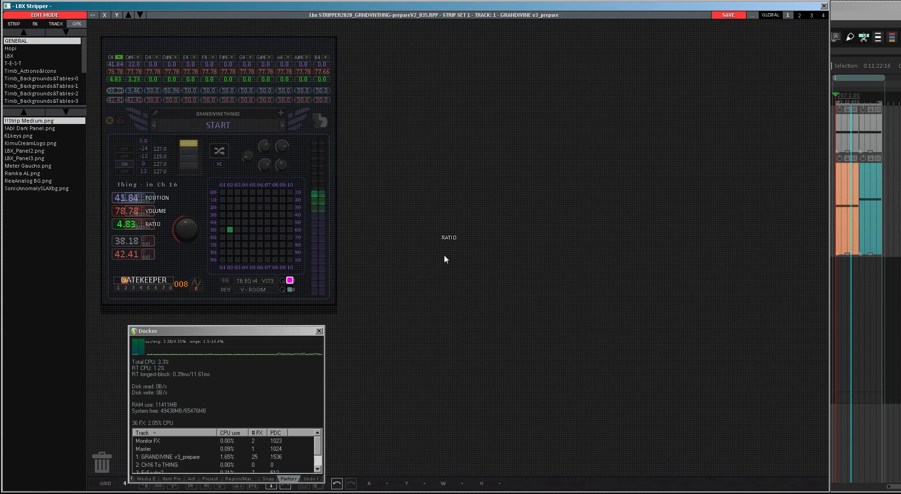
Change the duplicate label's text to MOD POS and place it beside the grey value box at X 124, Y 464.
left_click(448, 238)
left_click(783, 38)
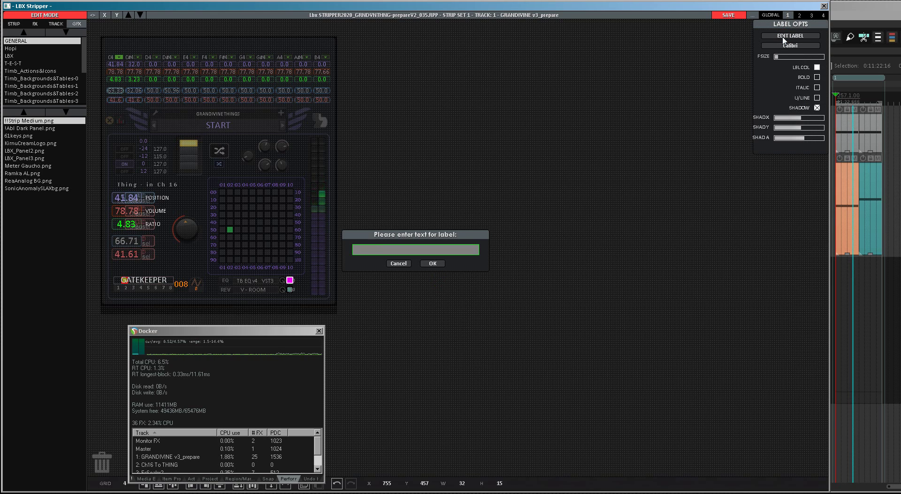
type("MOD")
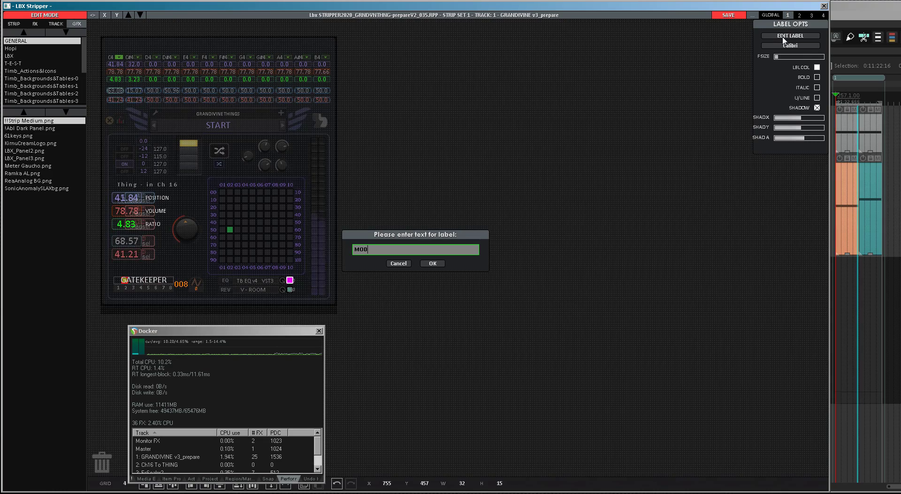
type(" po")
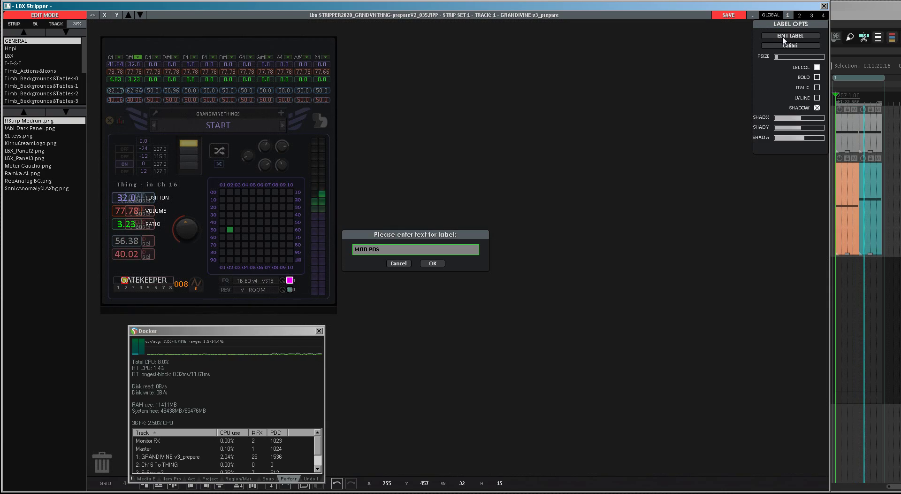
key("Return")
left_click(578, 177)
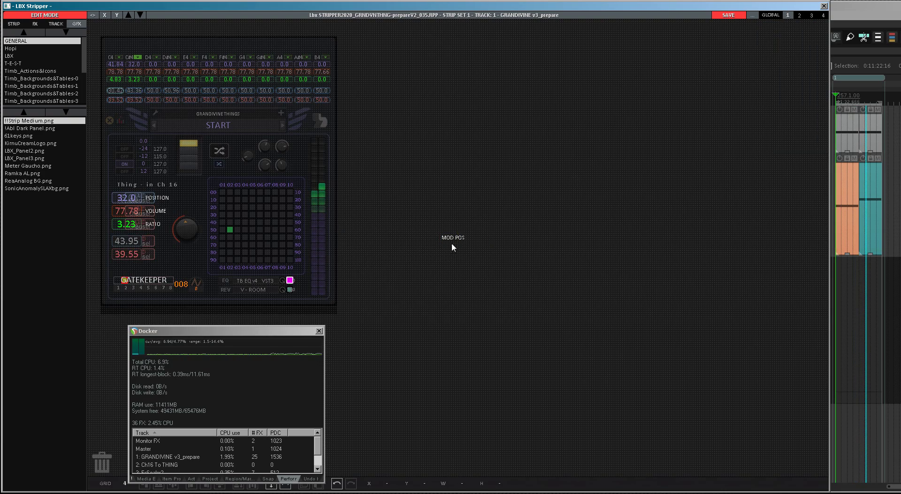
left_click_drag(453, 239, 158, 241)
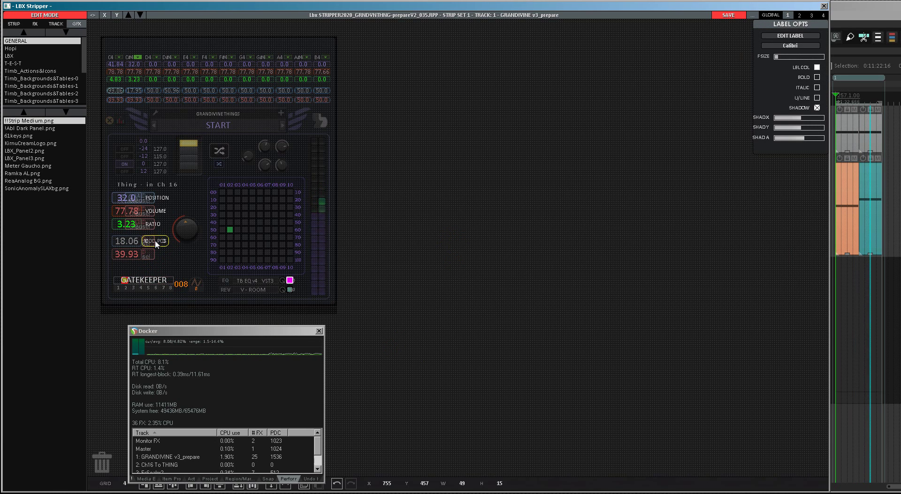
Copy the MOD POS label and paste the duplicate onto the empty canvas.
right_click(157, 242)
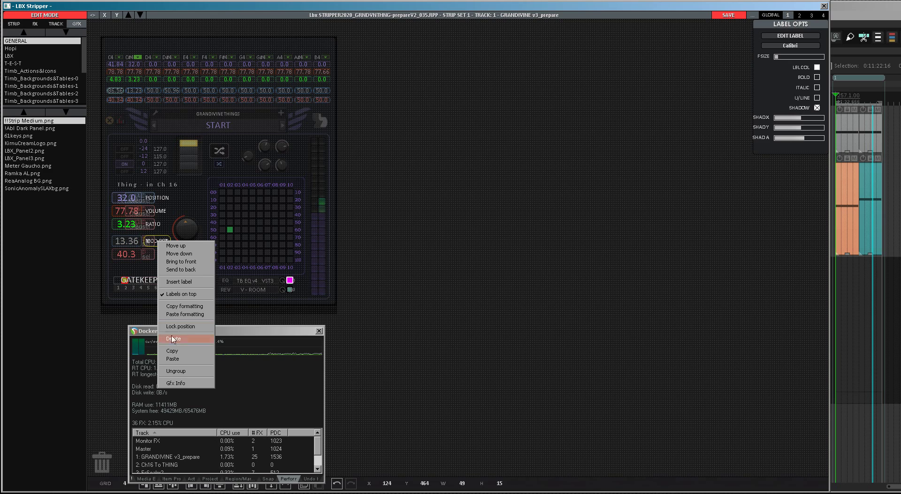
key("Escape")
left_click(424, 250)
right_click(424, 249)
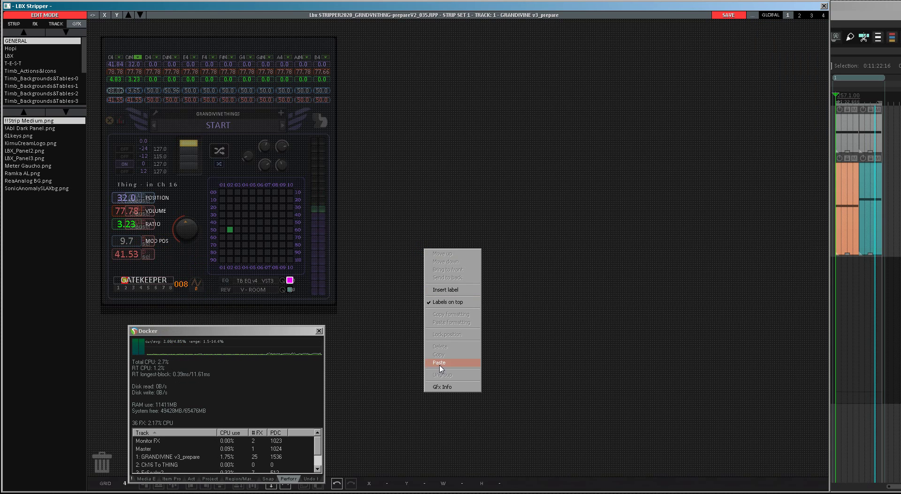
left_click(442, 363)
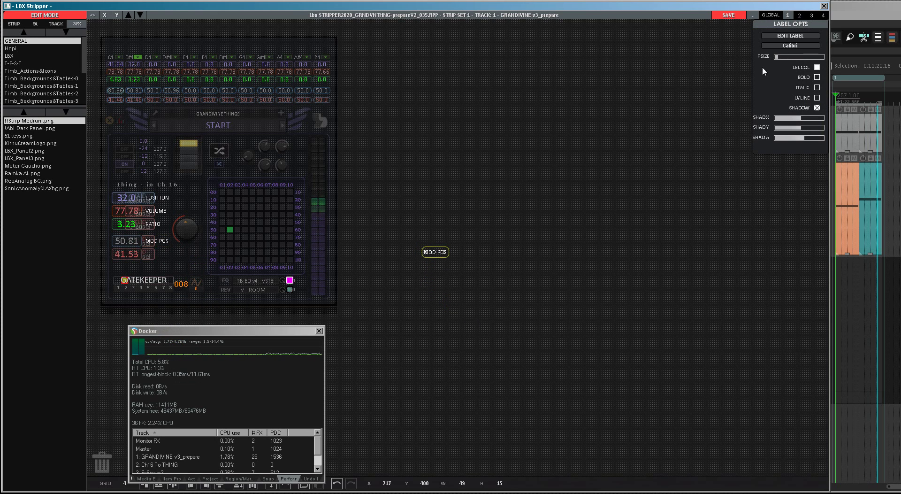
Change the duplicate label's text to MOD VOLUME and place it beside the lowest red value box, directly below MOD POS.
left_click(791, 36)
type("MOD")
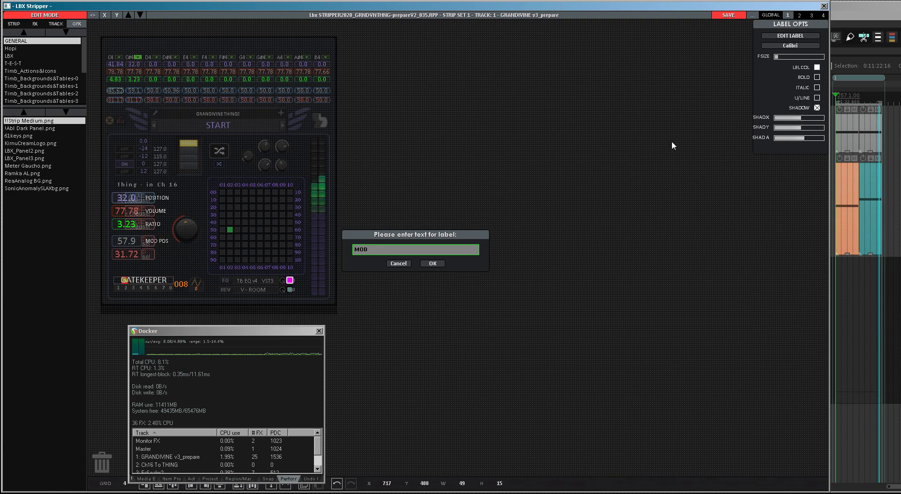
type(" VOLUME")
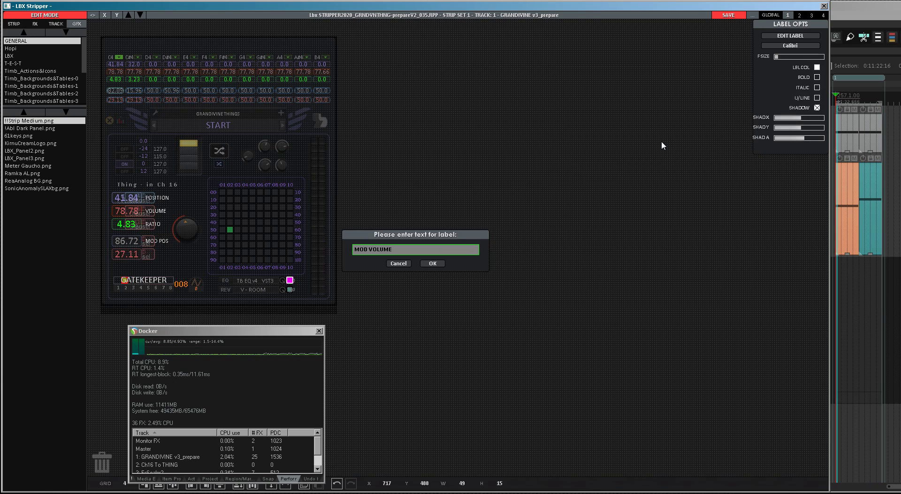
key("Return")
left_click(429, 252)
left_click_drag(249, 291, 153, 258)
left_click(508, 235)
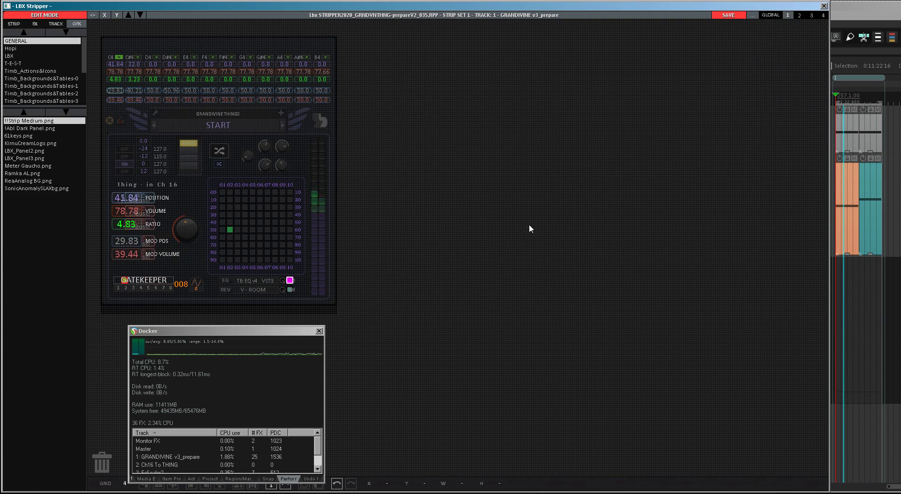
Nudge the large VOL knob slightly right and up to X 188, Y 408, and view the strip in live mode.
left_click(37, 24)
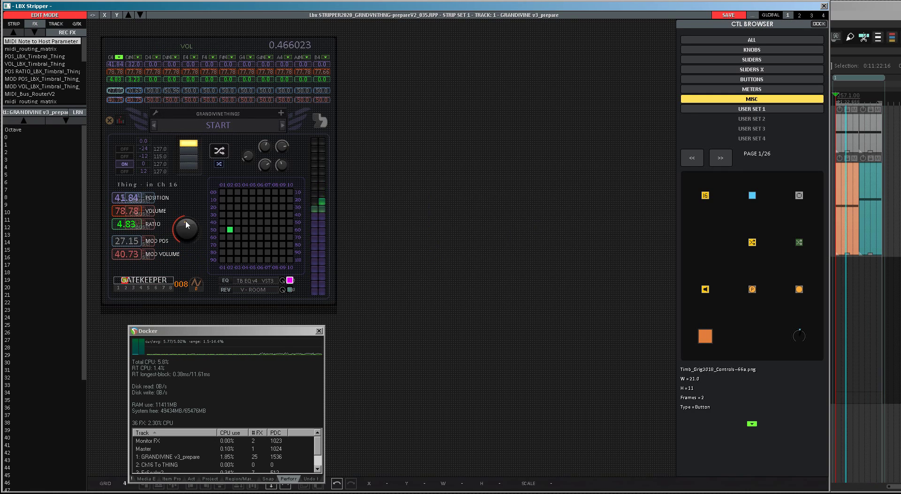
left_click(187, 229)
key("Right")
key("Up")
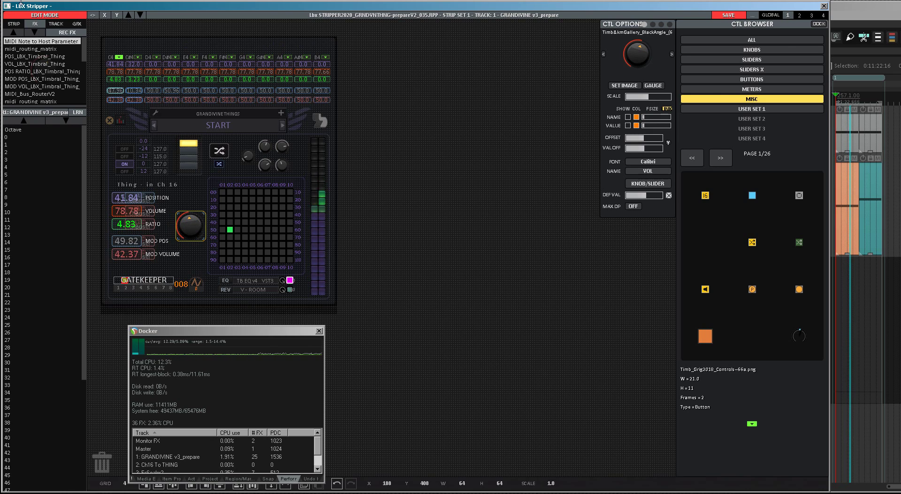
left_click(39, 15)
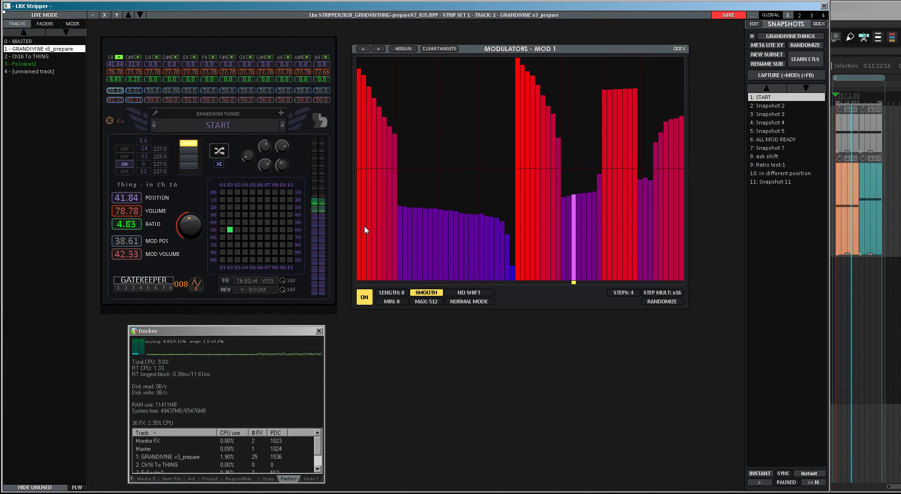
Back in edit mode, recolour the POSITION, VOLUME, RATIO, MOD POS and MOD VOLUME labels together to a muted grey-purple.
left_click(43, 15)
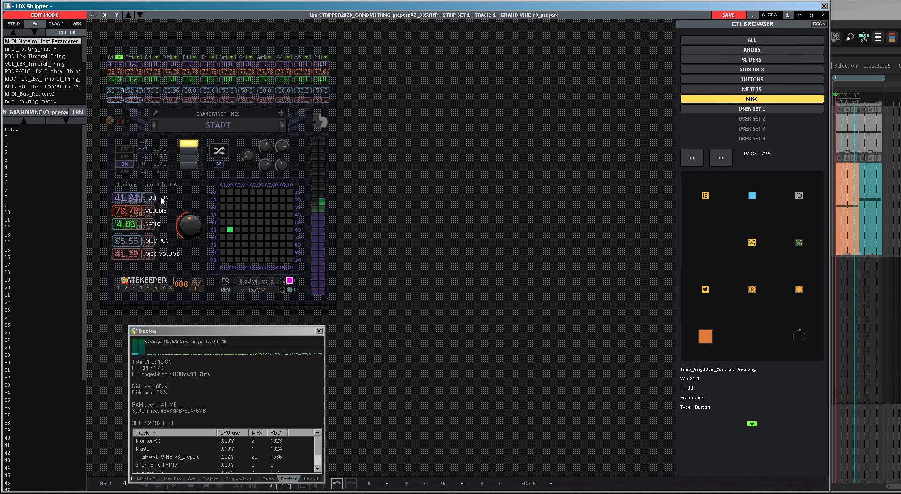
left_click(77, 23)
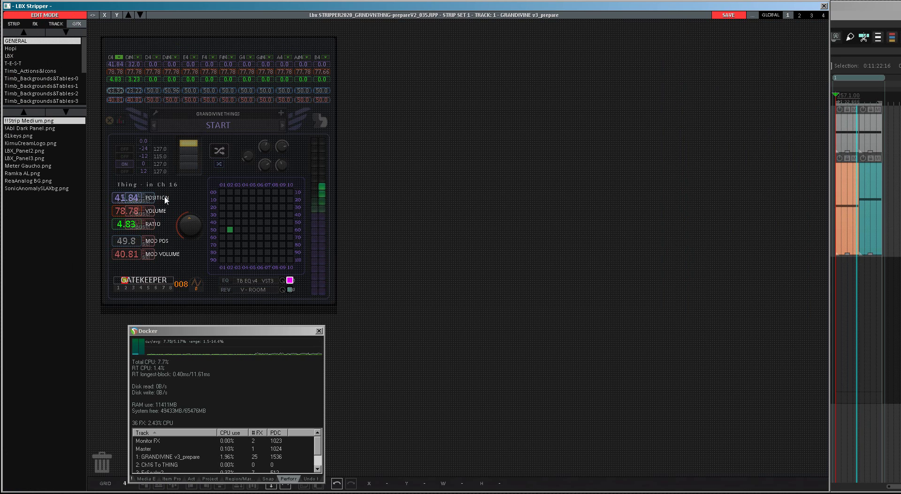
left_click(162, 215)
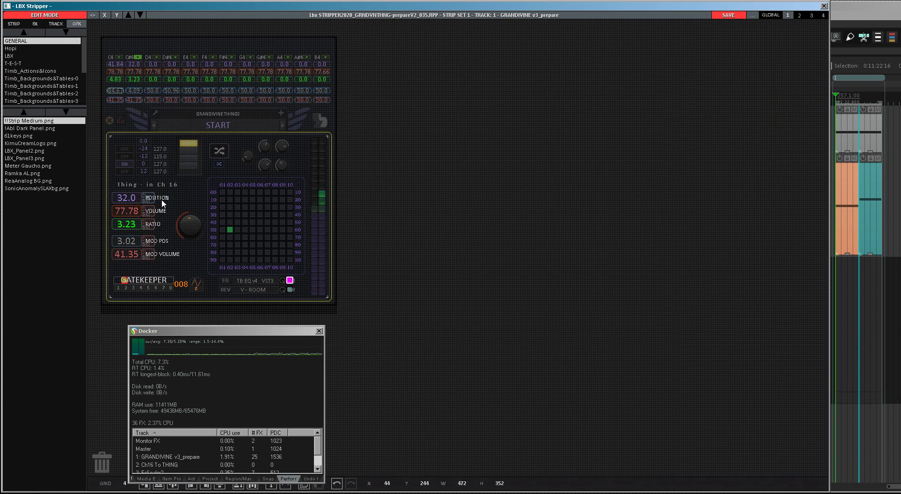
left_click(161, 198)
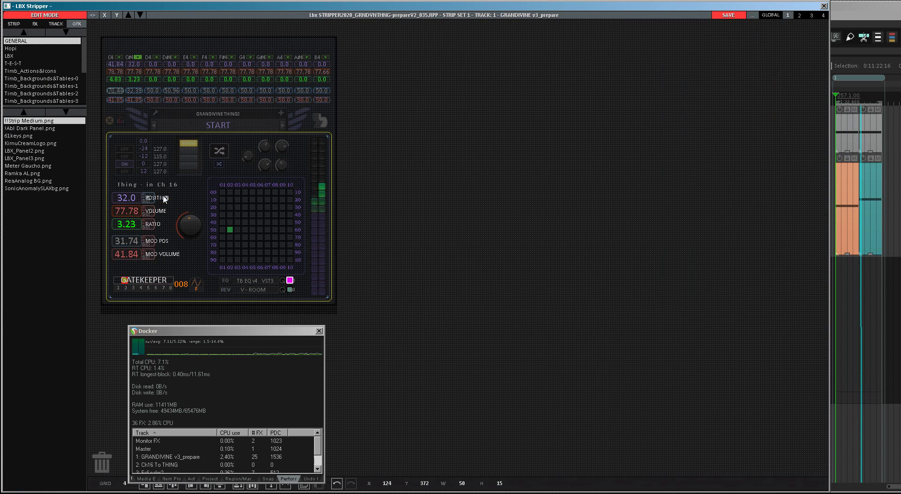
left_click(160, 199)
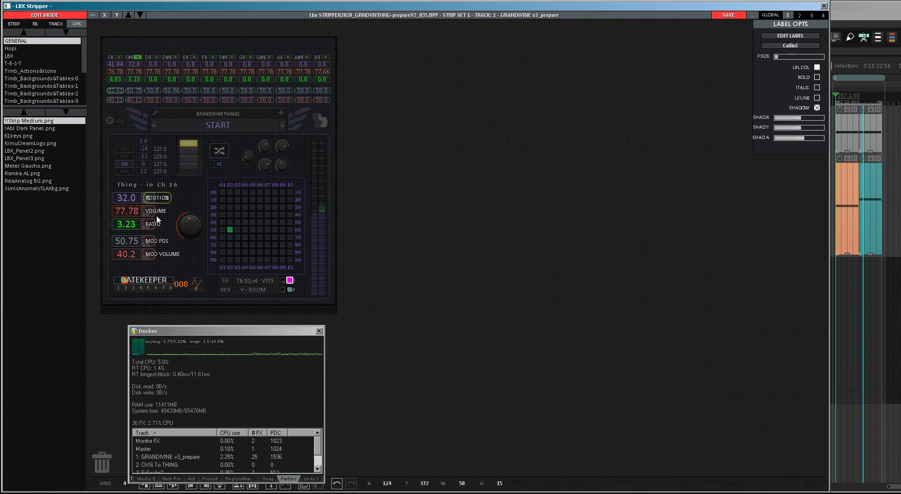
left_click(154, 223, "shift")
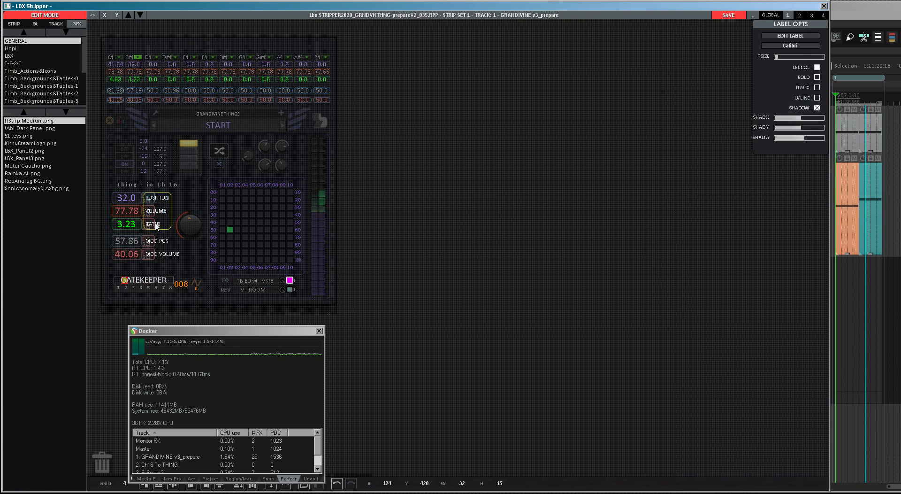
left_click(169, 256, "shift")
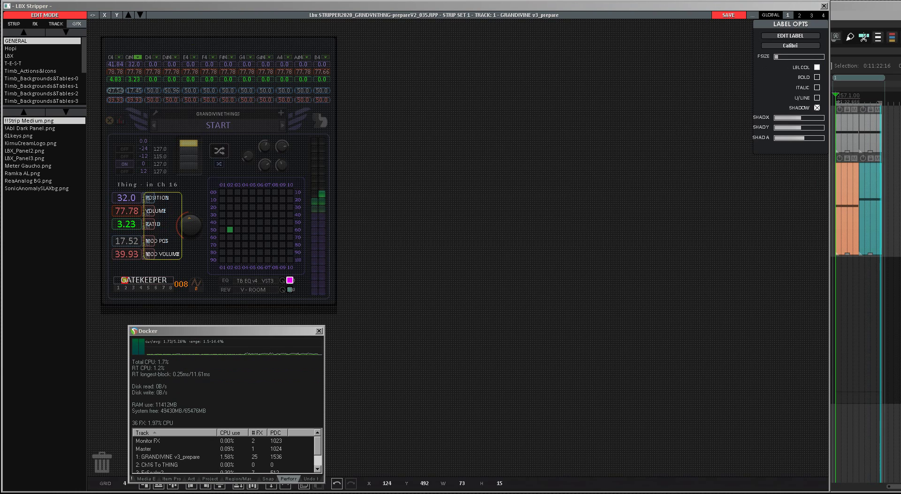
left_click(548, 126)
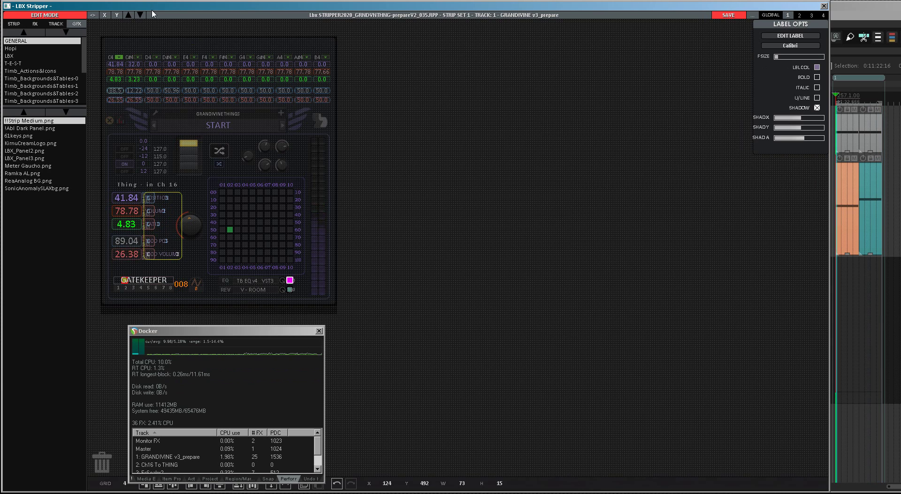
Return to live mode and save the strip data.
left_click(46, 15)
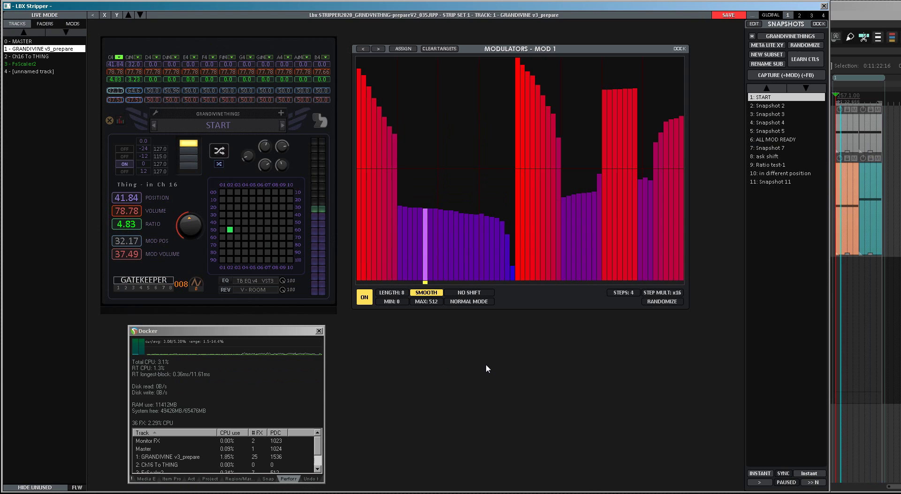
key("ctrl+s")
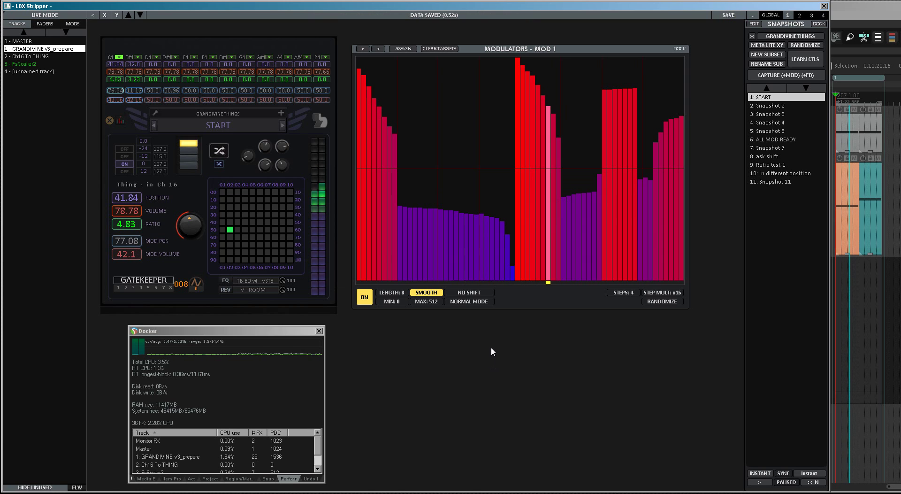
Raise the C4 volume to 90.78 and the C#4 volume to 86.78 in the strip's note table.
scroll(117, 75, "up", 4)
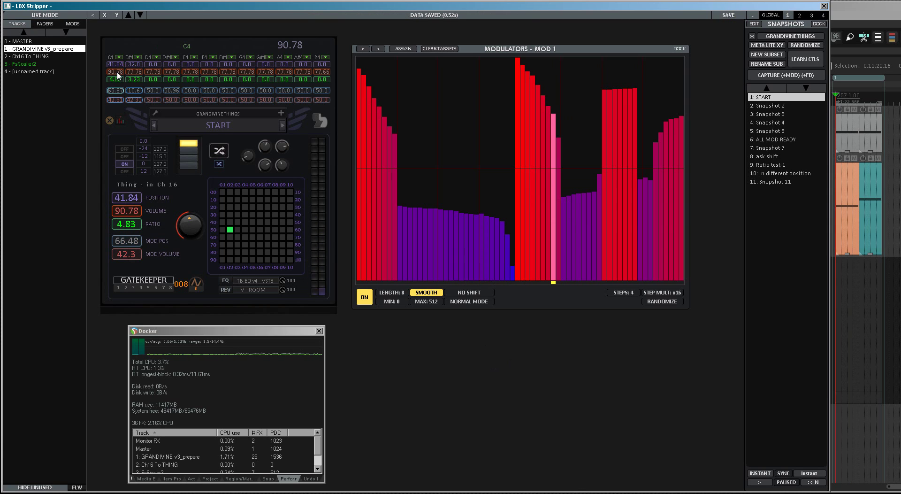
scroll(131, 74, "up", 9)
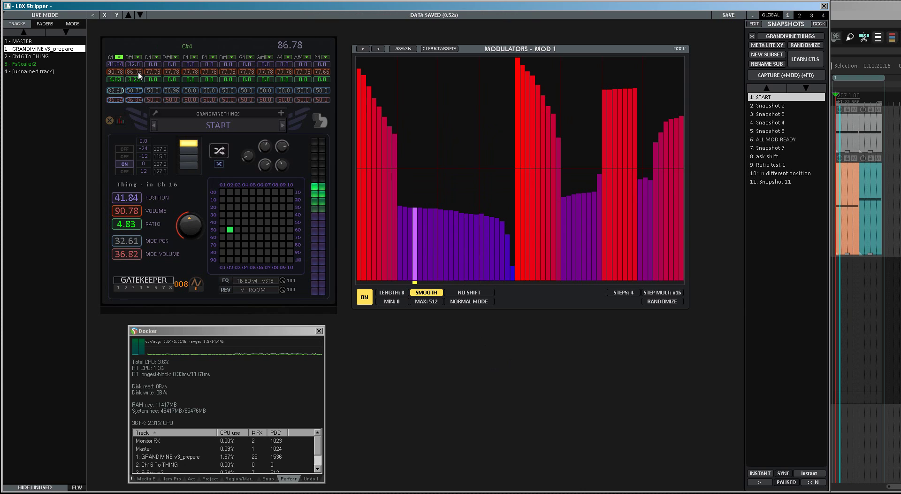
Raise the C#4 volume to 90.78 in the note table and overwrite the START snapshot with the current settings.
scroll(138, 75, "up", 4)
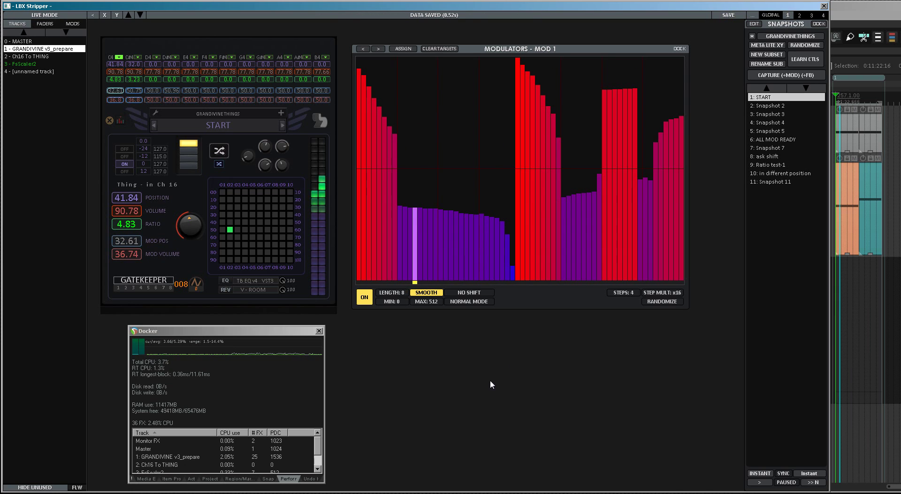
right_click(764, 97)
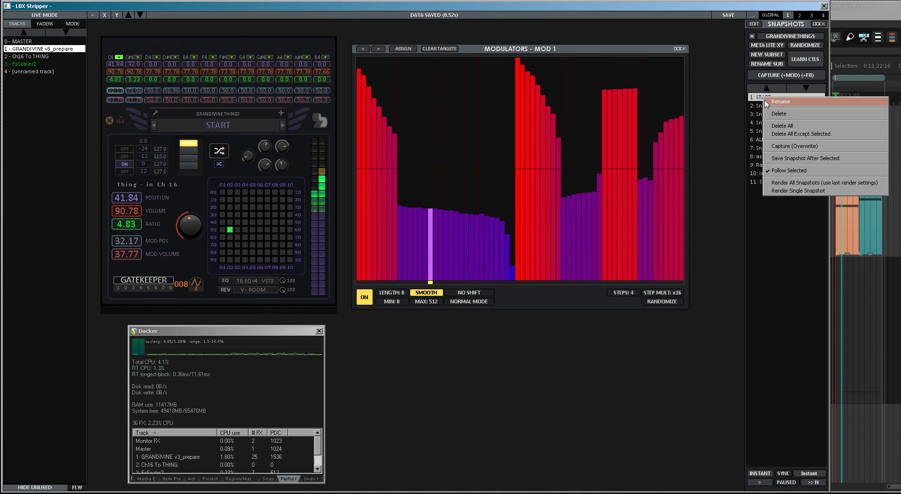
left_click(780, 147)
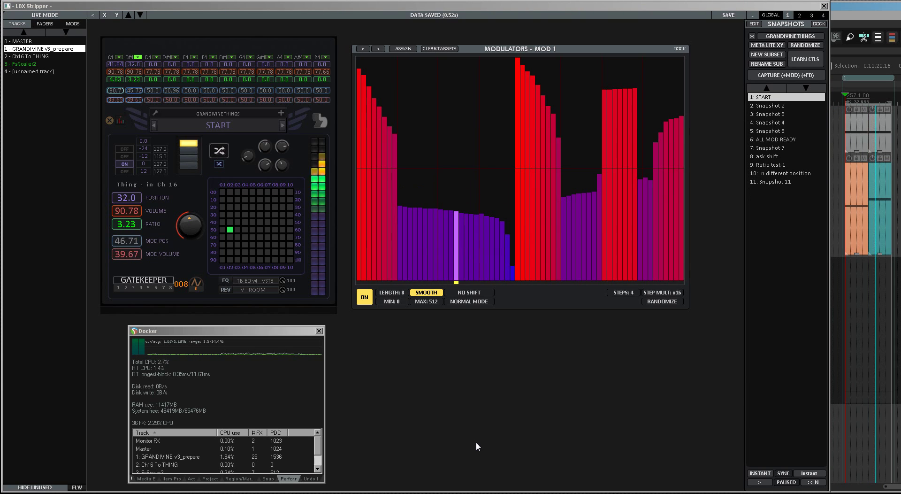
Compare the START snapshot with Snapshot 2, leaving Snapshot 2 loaded.
left_click(131, 91)
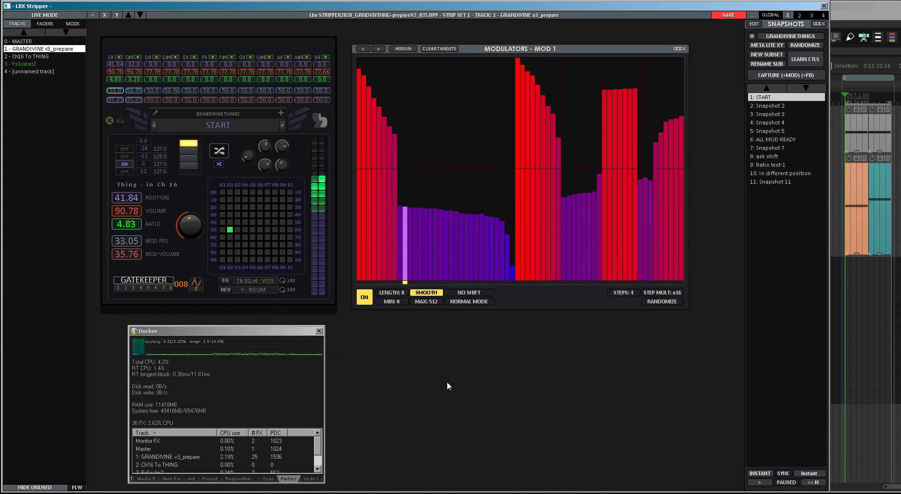
left_click(762, 107)
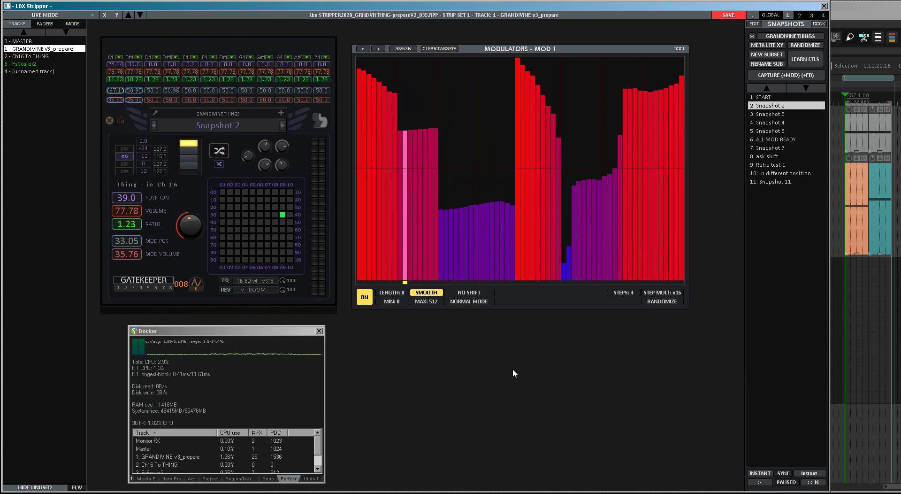
left_click(764, 98)
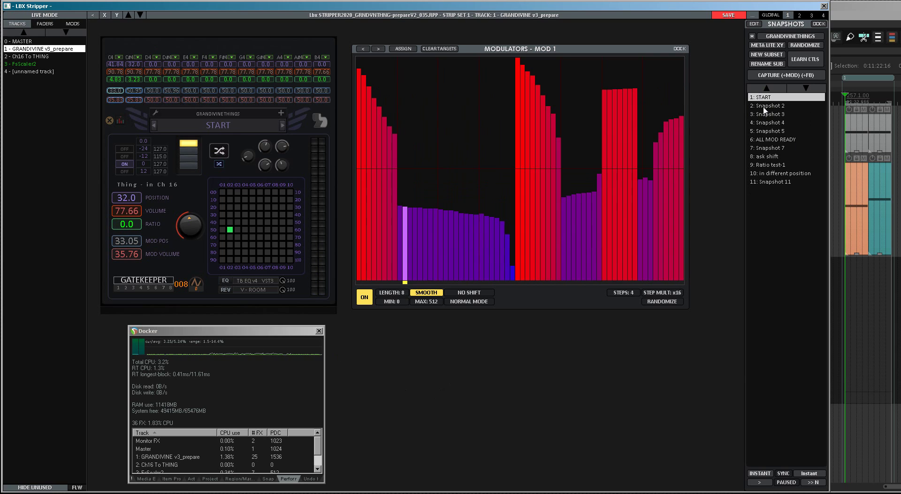
left_click(765, 106)
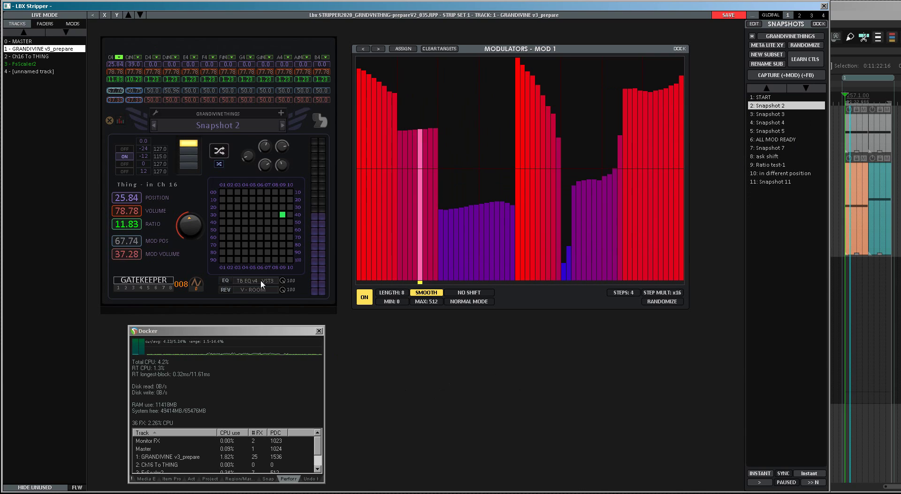
Raise the C4 and C#4 volumes to 93.78 and overwrite Snapshot 2 with the result.
mouse_move(119, 76)
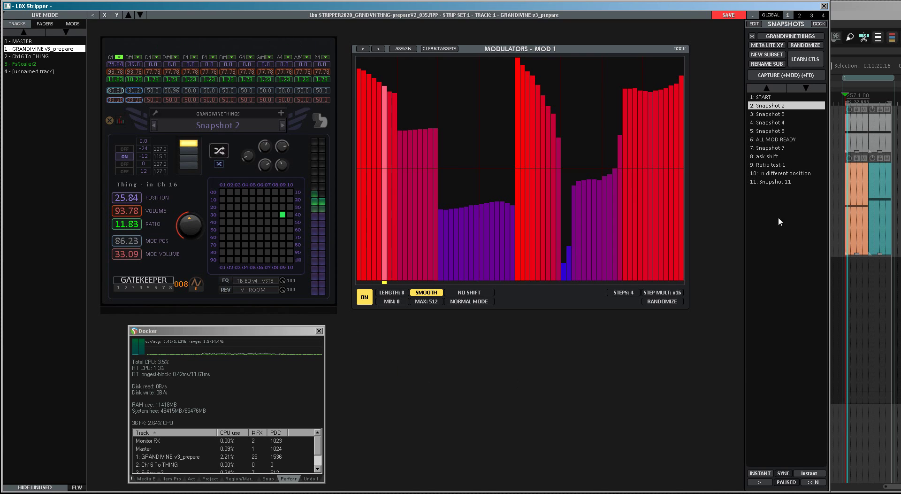
right_click(766, 106)
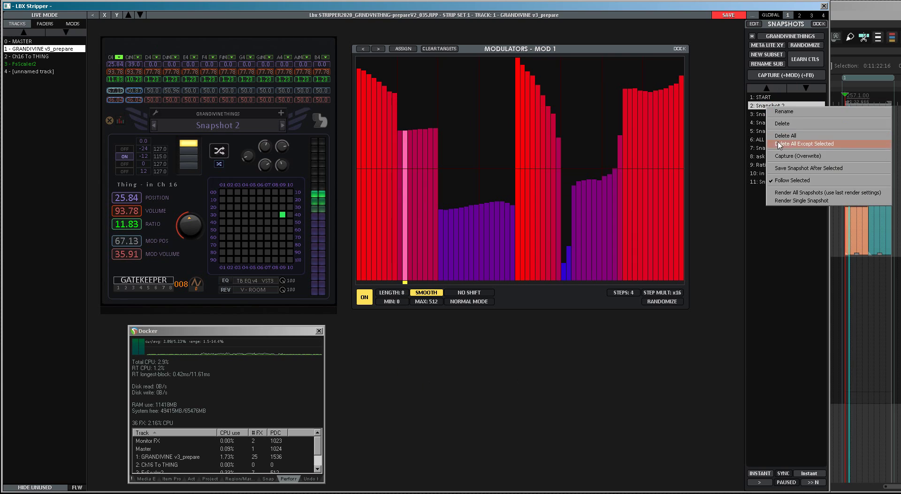
left_click(779, 156)
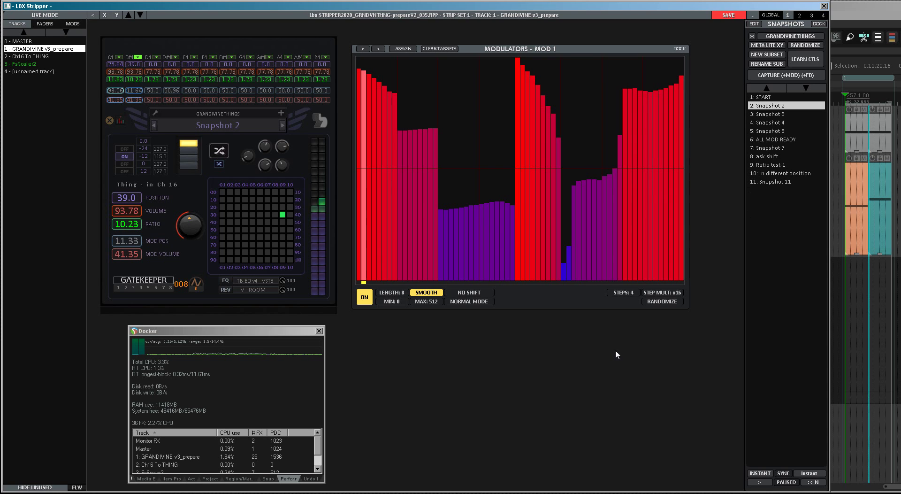
Load Snapshot 3 and display the MOD 1 modulator assigned to the C4 modulated position.
left_click(135, 91)
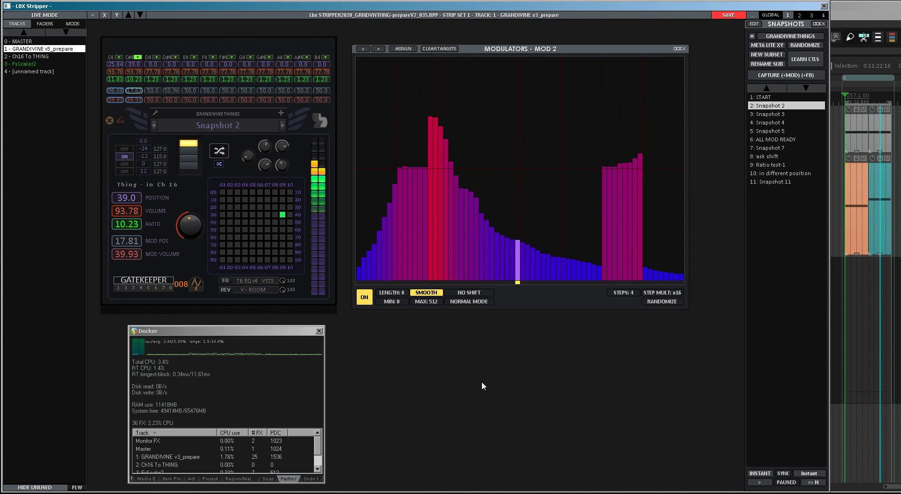
left_click(762, 116)
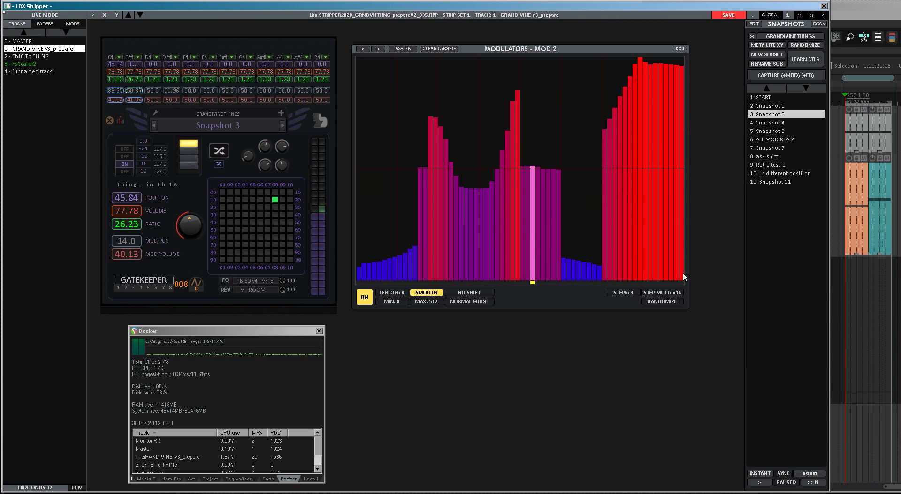
left_click(114, 91)
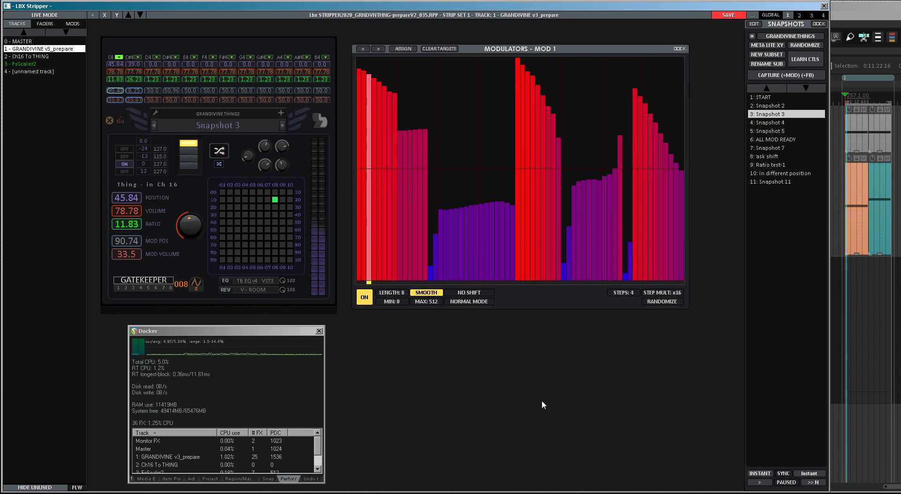
Display the MOD 2 modulator of C#4 and lower the large VOL knob to 0.486023.
mouse_move(193, 232)
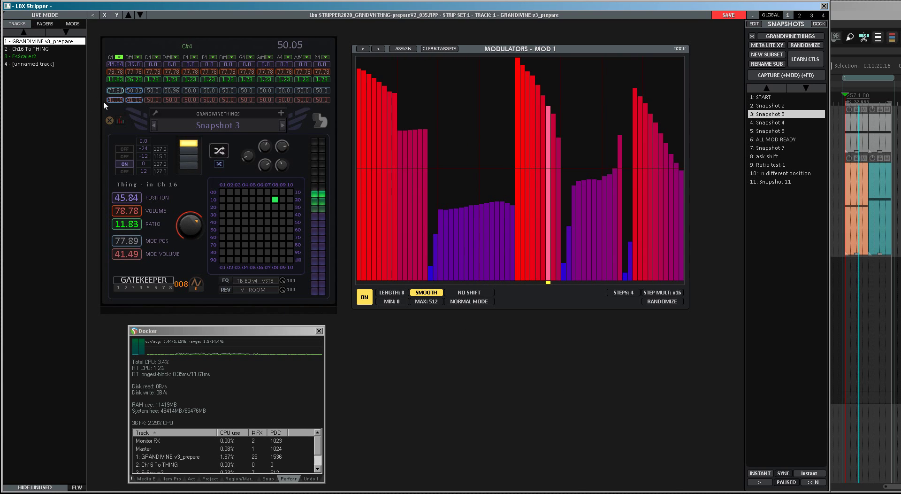
left_click(133, 91)
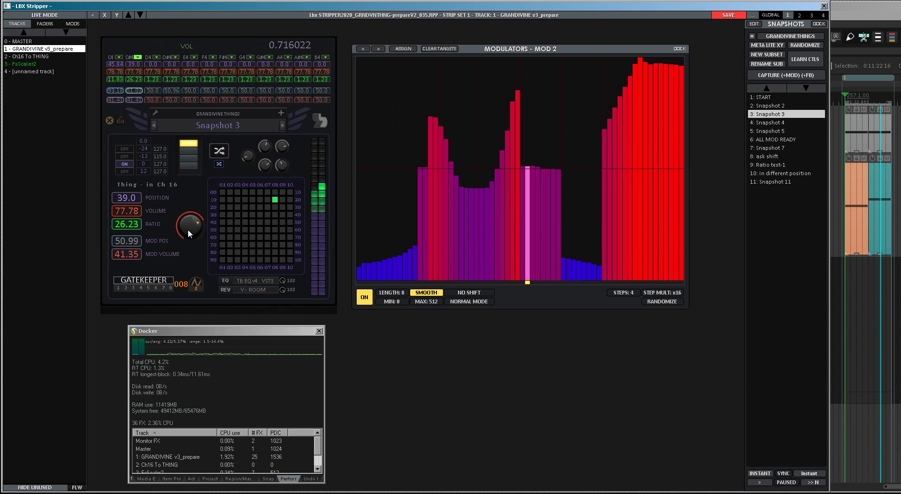
scroll(188, 229, "up", 3)
scroll(188, 229, "down", 5)
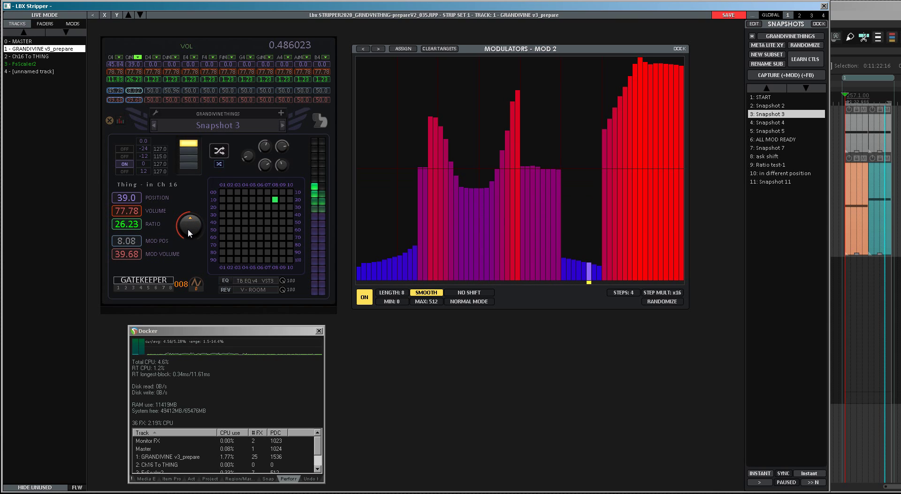
Set the C4 and C#4 volumes to 88.78 and the VOL knob to 0.586022, and overwrite Snapshot 3.
mouse_move(118, 73)
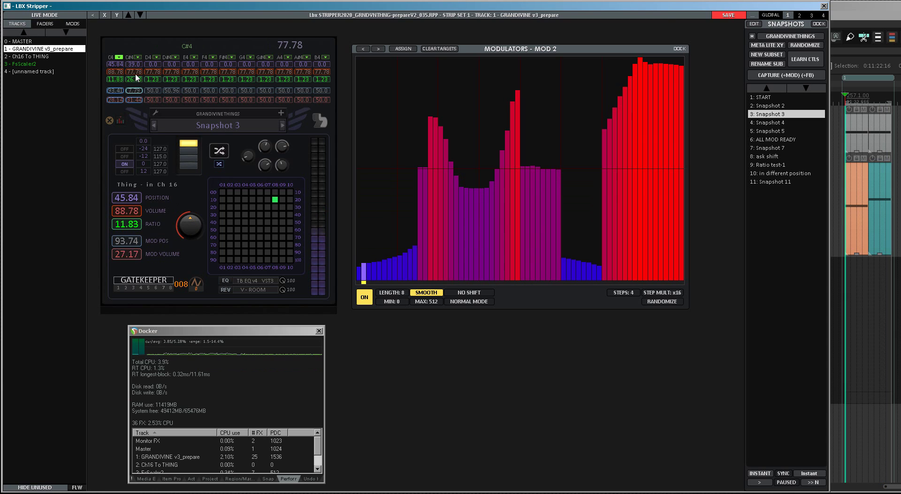
scroll(138, 76, "up", 1)
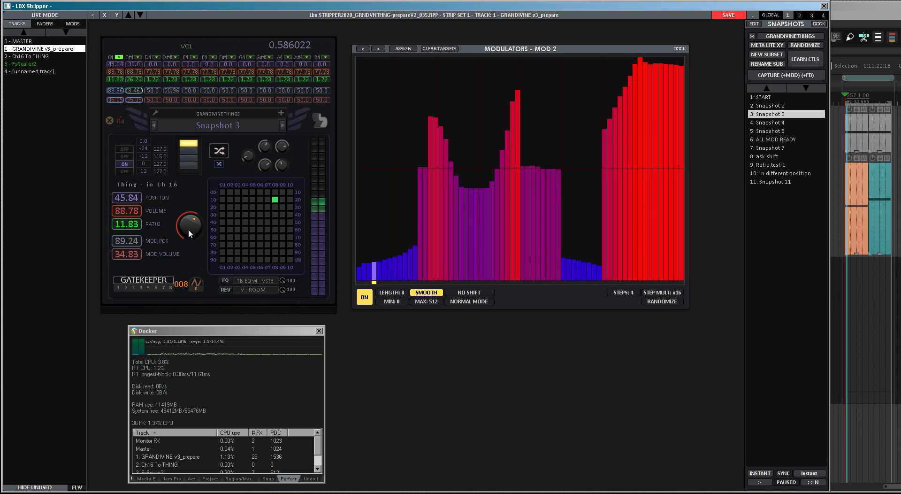
right_click(760, 118)
left_click(767, 165)
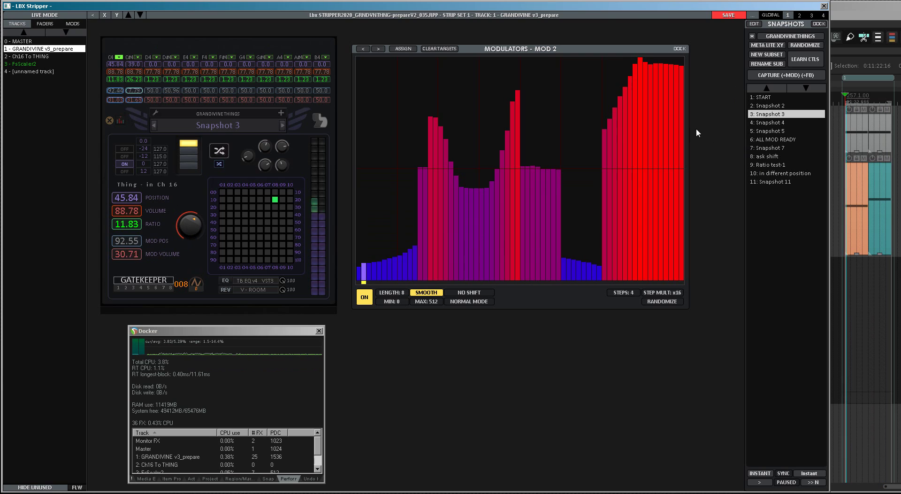
Load Snapshot 4 and check its MOD 1 and MOD 2 modulator shapes for C4 and C#4.
left_click(764, 123)
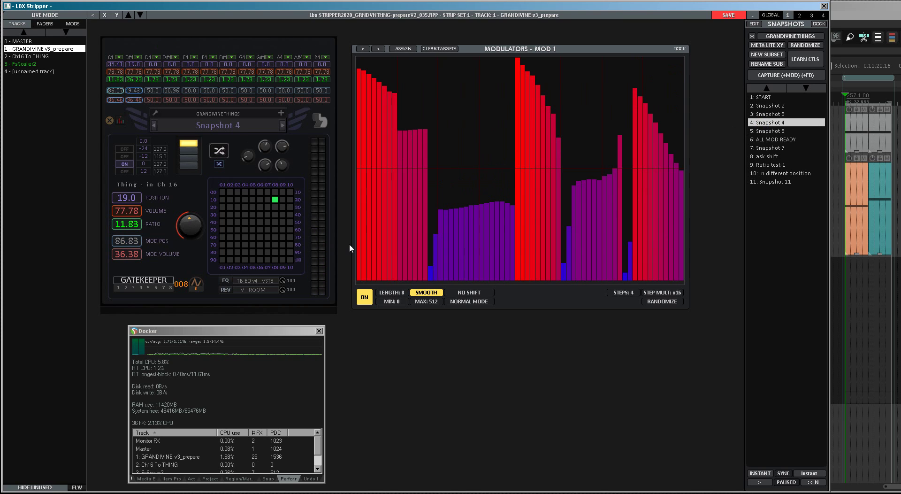
left_click(765, 123)
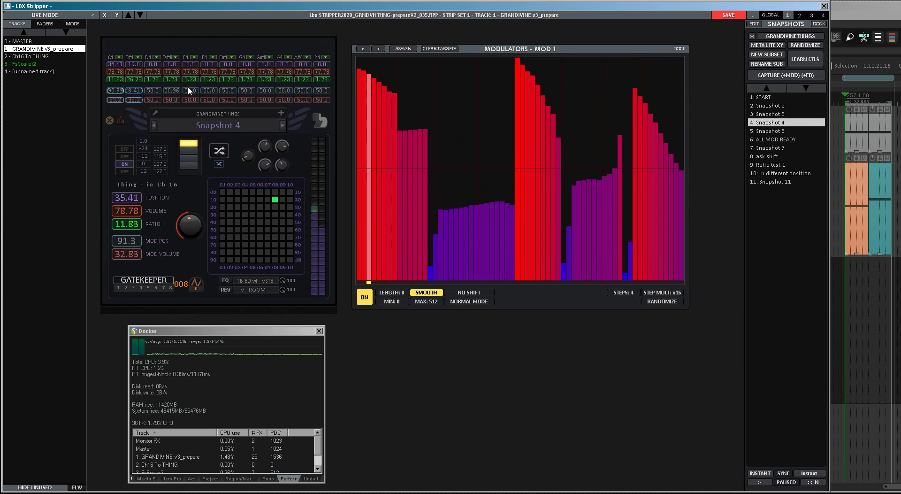
left_click(136, 91)
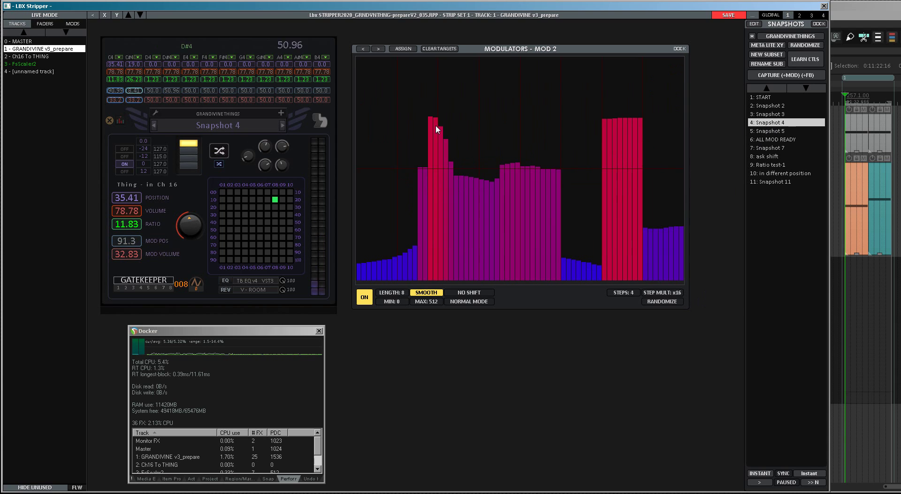
left_click(114, 92)
left_click(768, 123)
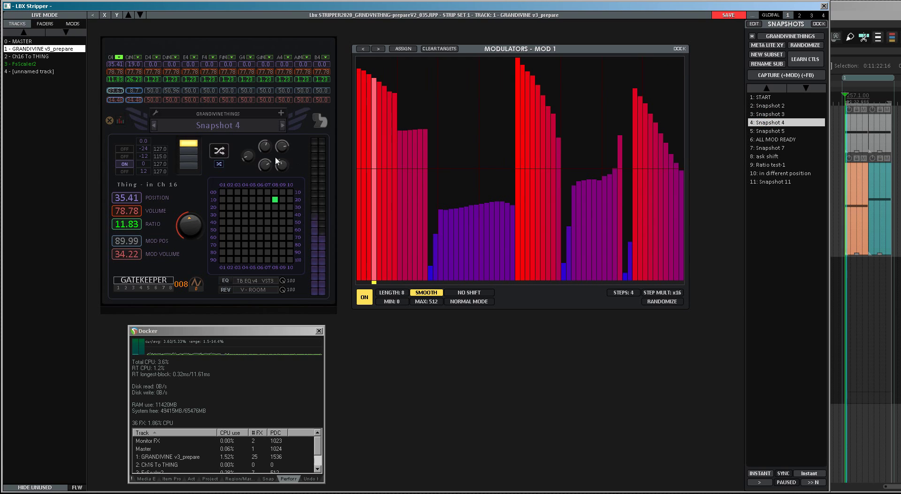
Raise the C4 and C#4 volumes to 91.78 in the note table.
mouse_move(114, 92)
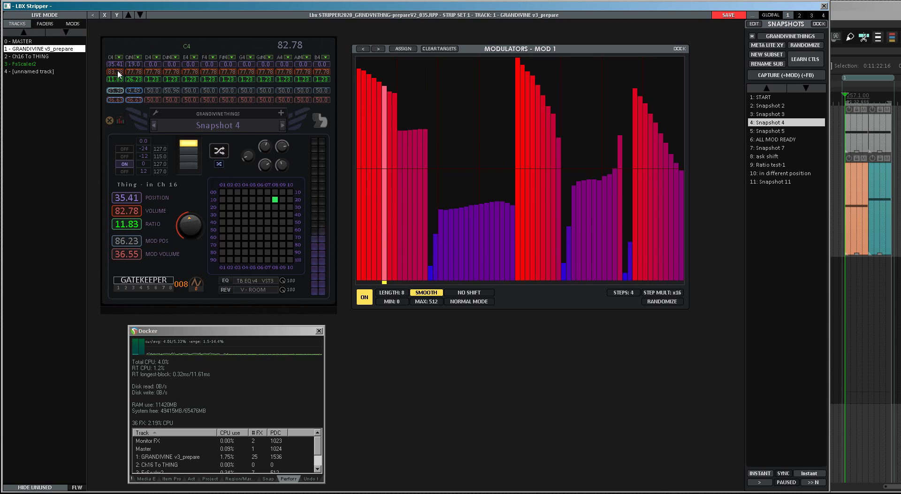
scroll(140, 71, "up", 8)
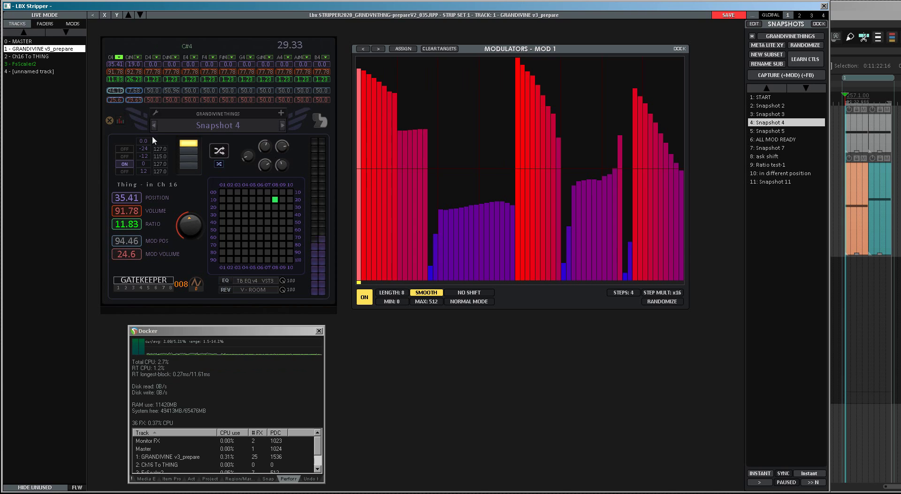
scroll(134, 73, "down", 1)
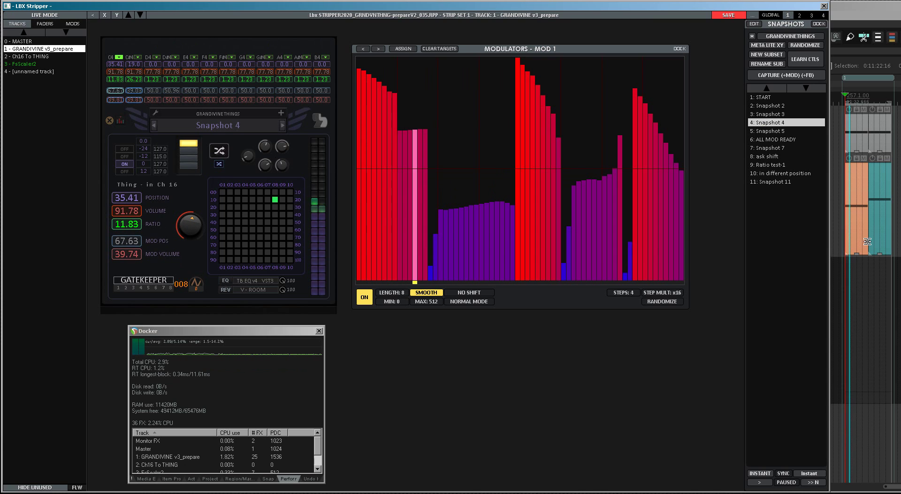
Audition the second clip in the arrangement with MOD 2 displayed, and overwrite Snapshot 4 with the current settings.
left_click(869, 301)
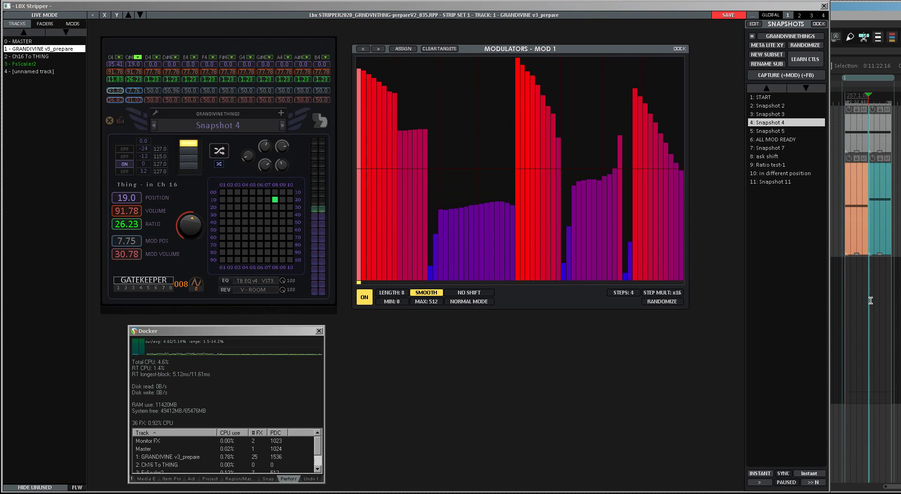
left_click(134, 92)
left_click(134, 91)
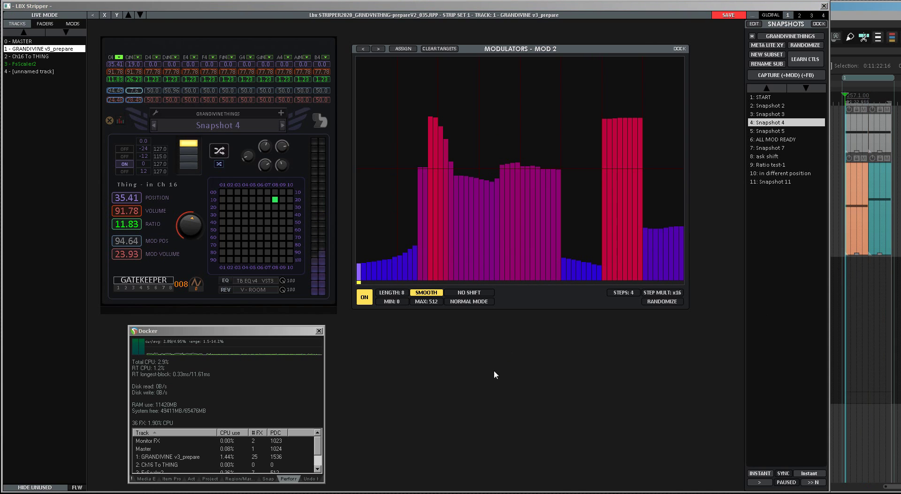
right_click(764, 126)
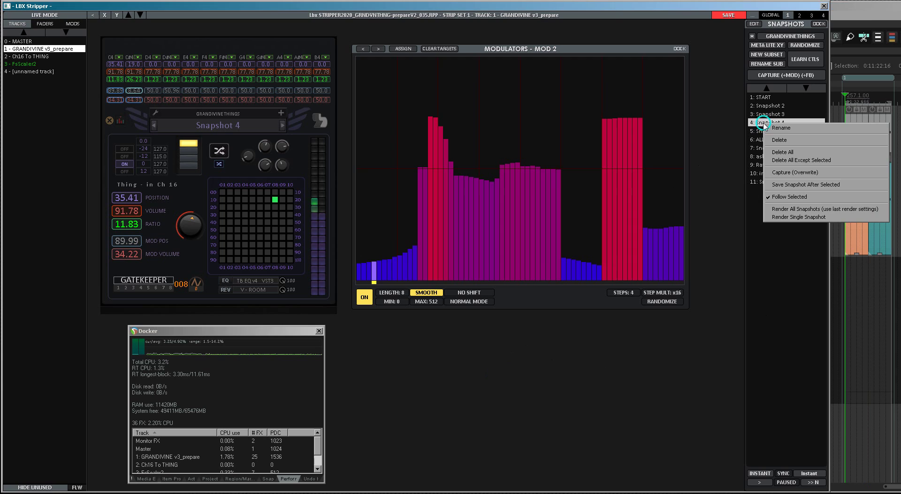
left_click(757, 163)
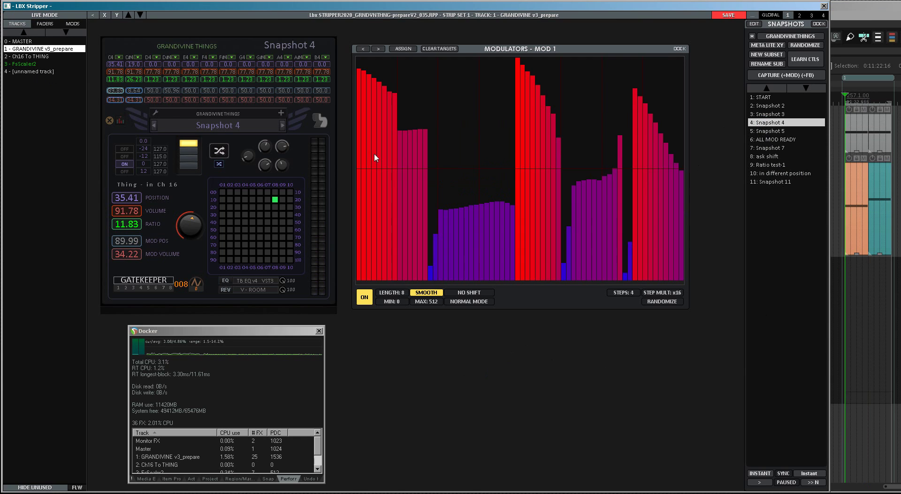
Load Snapshot 5, raise its C4 and C#4 volumes to 91.78 along with the VOL knob, and overwrite the snapshot.
left_click(767, 132)
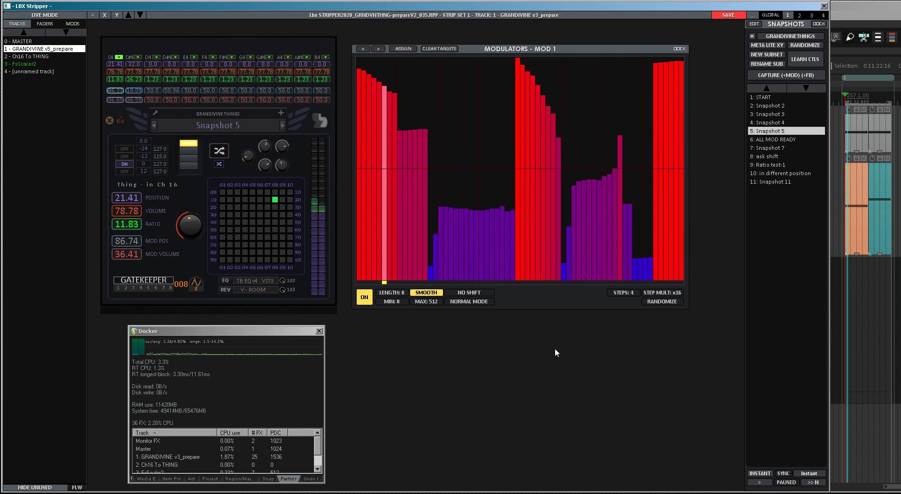
mouse_move(116, 75)
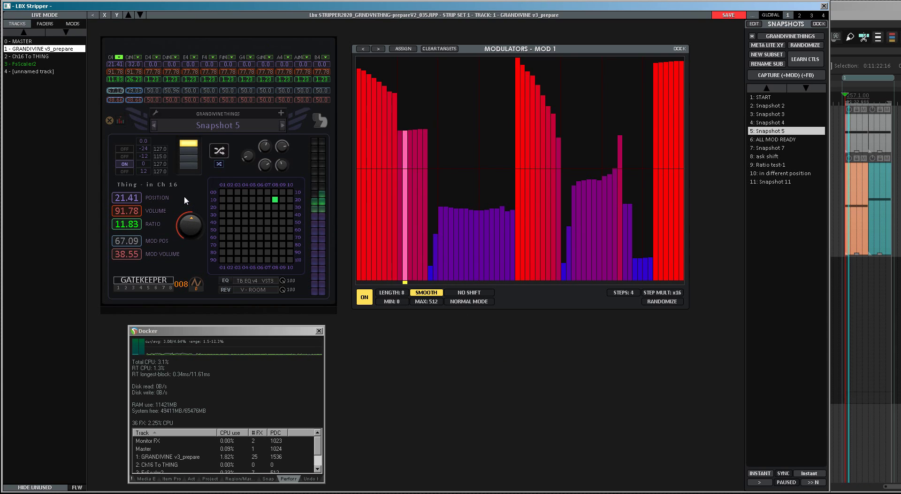
mouse_move(187, 224)
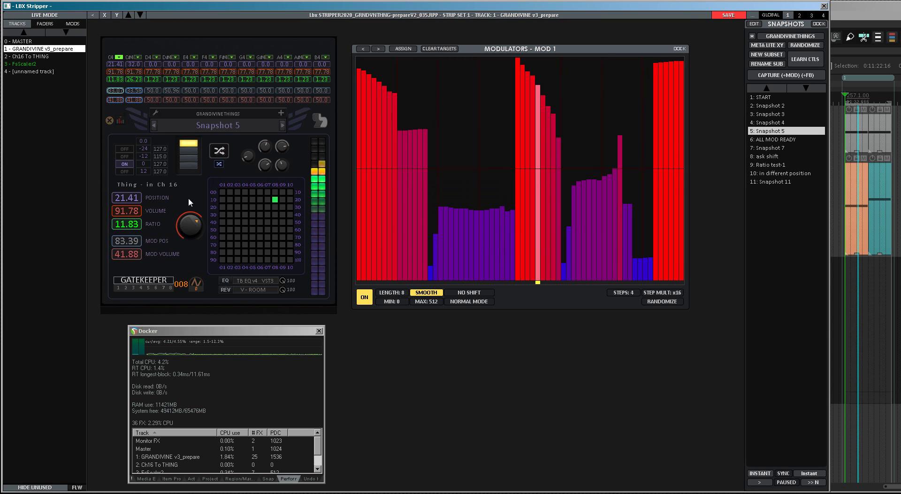
right_click(762, 133)
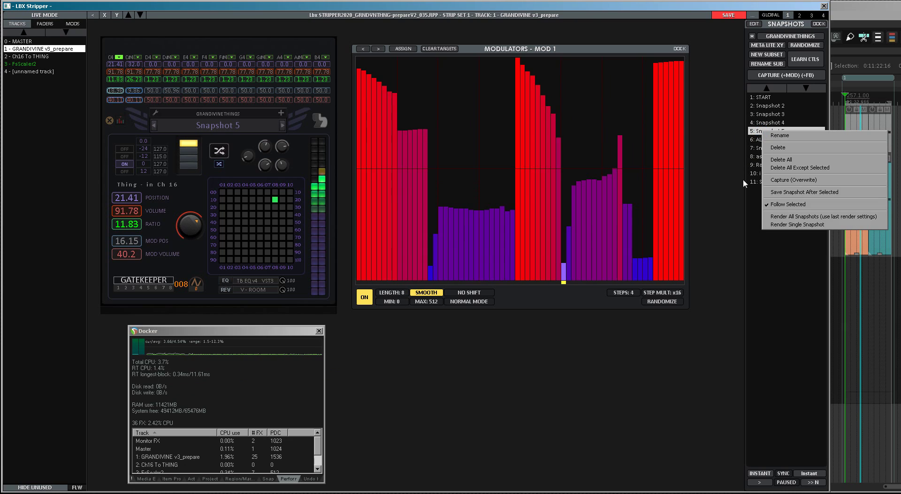
left_click(770, 182)
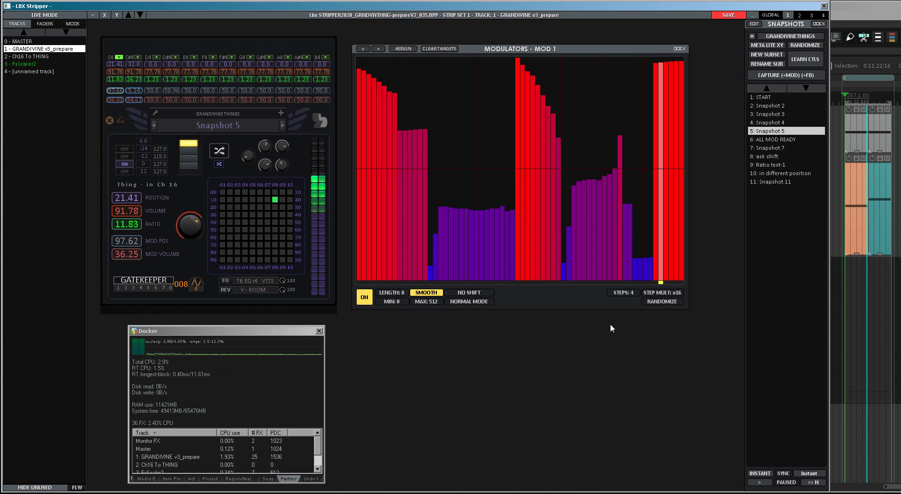
Display the C#4 position modulator MOD 2 and redraw the last four steps of its tallest block as a slightly lower, gently descending shoulder.
left_click(136, 91)
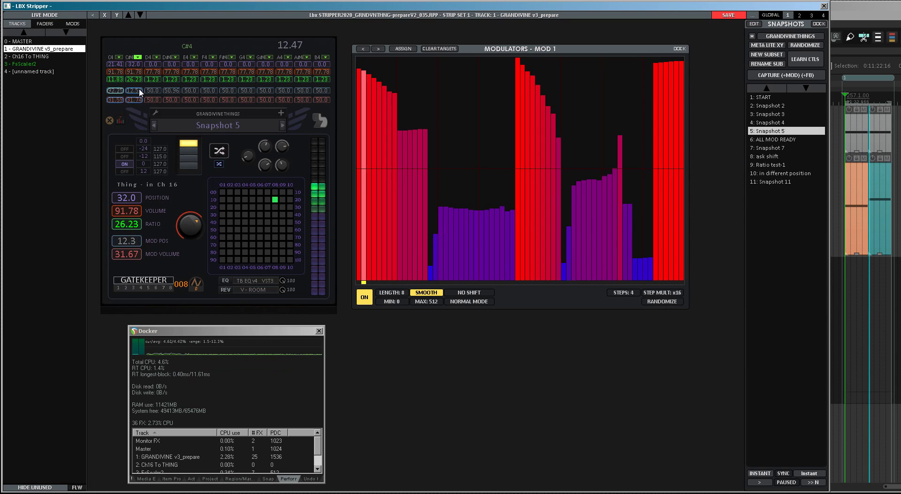
left_click(140, 92)
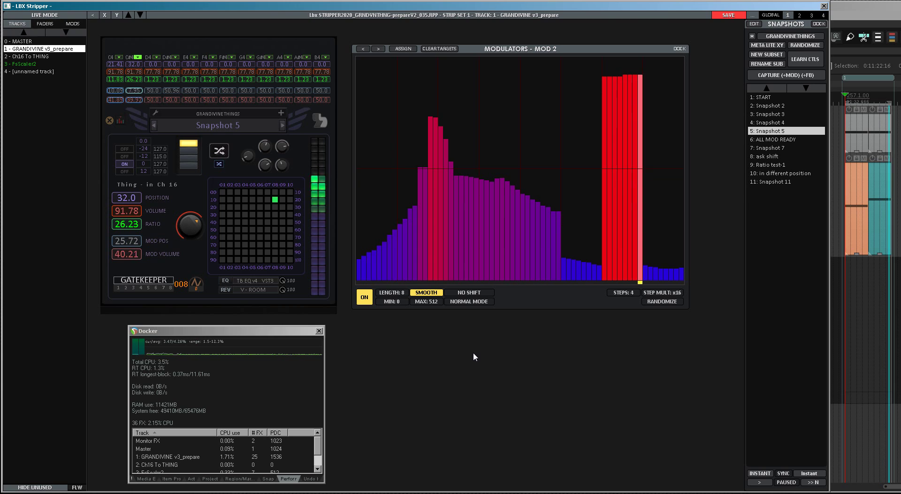
left_click_drag(624, 264, 649, 269)
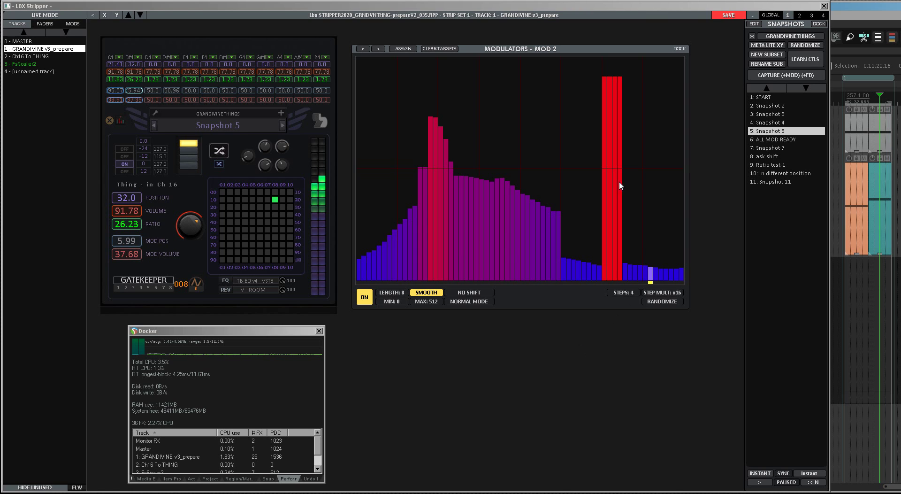
left_click(625, 167)
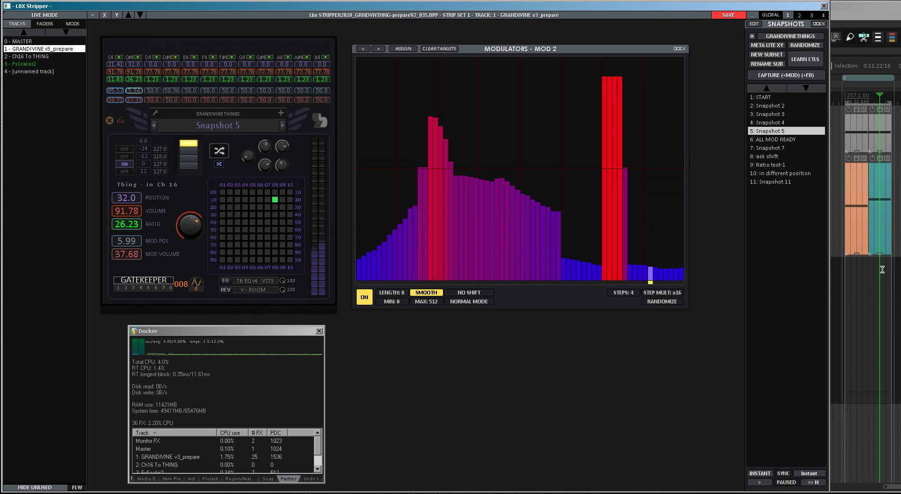
scroll(882, 277, "up", 2)
scroll(874, 284, "up", 3)
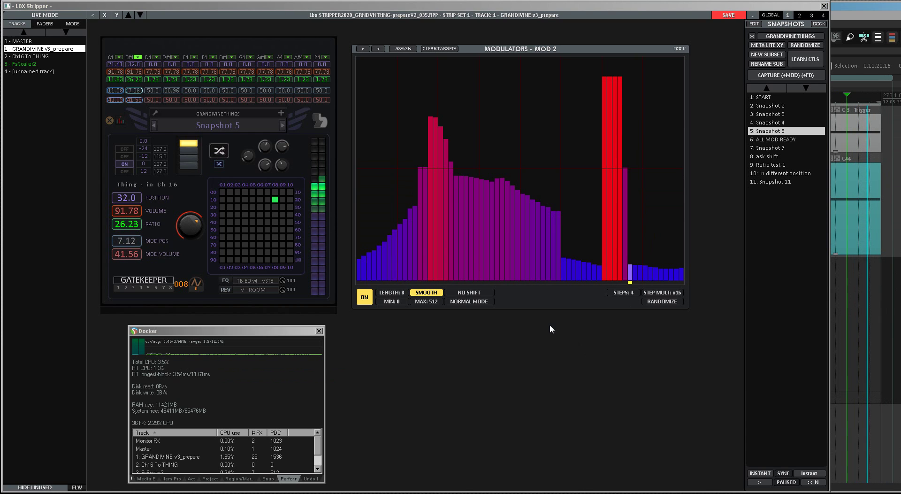
left_click(627, 97)
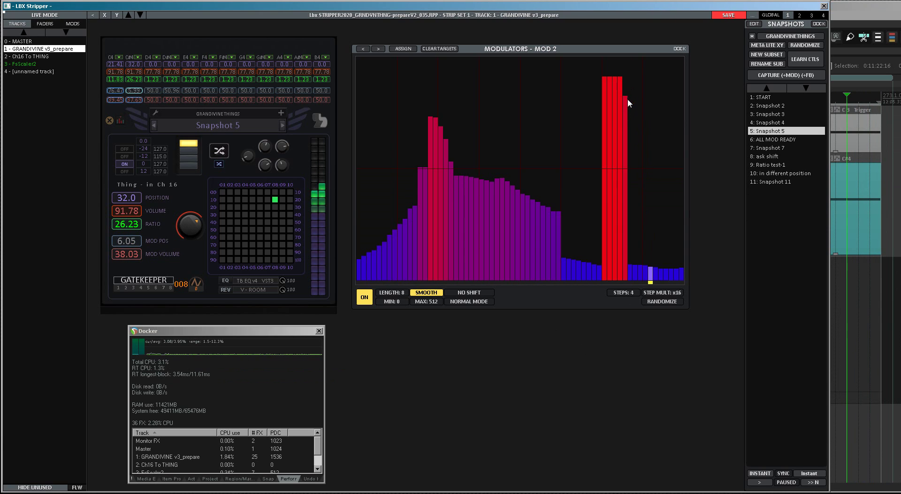
left_click(632, 99)
left_click(637, 99)
left_click(640, 100)
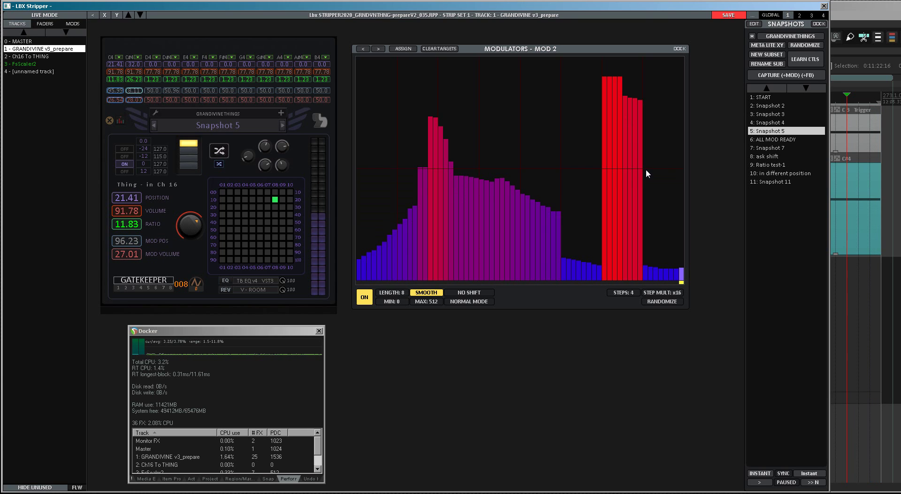
Raise the final low steps of MOD 2 to a level block at about two-thirds of the modulator's height.
left_click_drag(645, 201, 662, 201)
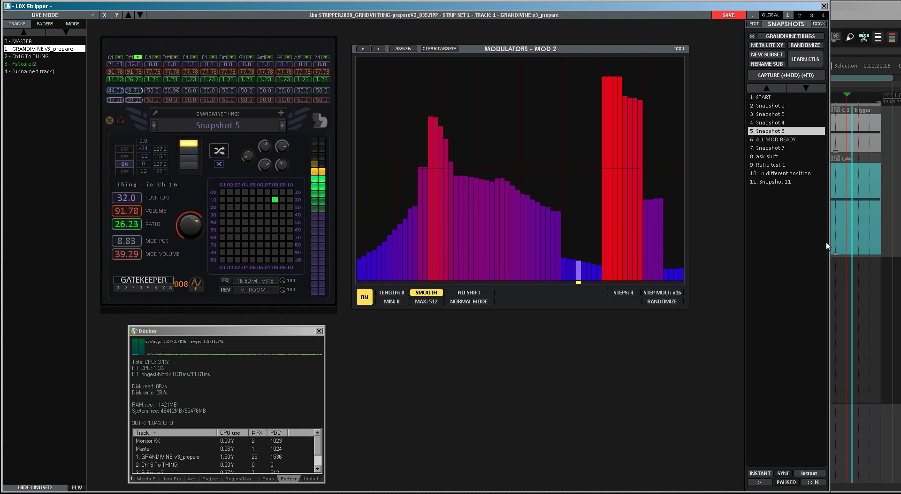
left_click(860, 288)
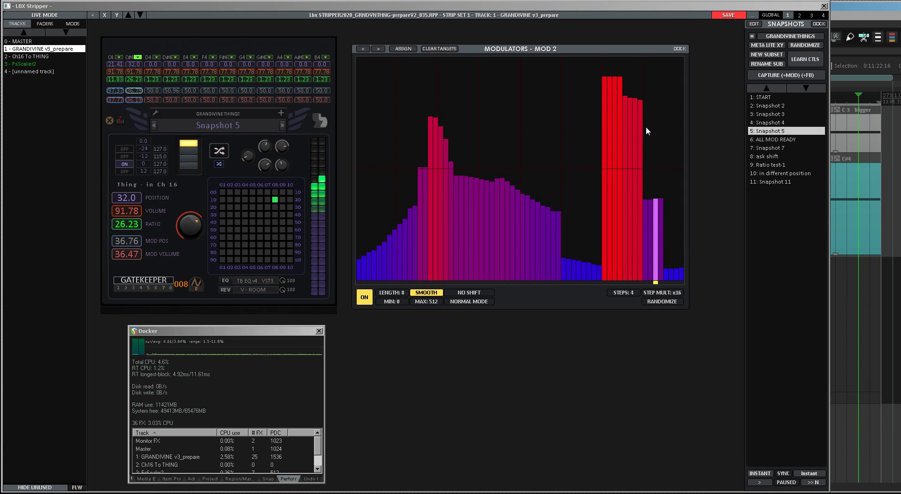
left_click_drag(647, 126, 659, 126)
left_click(661, 125)
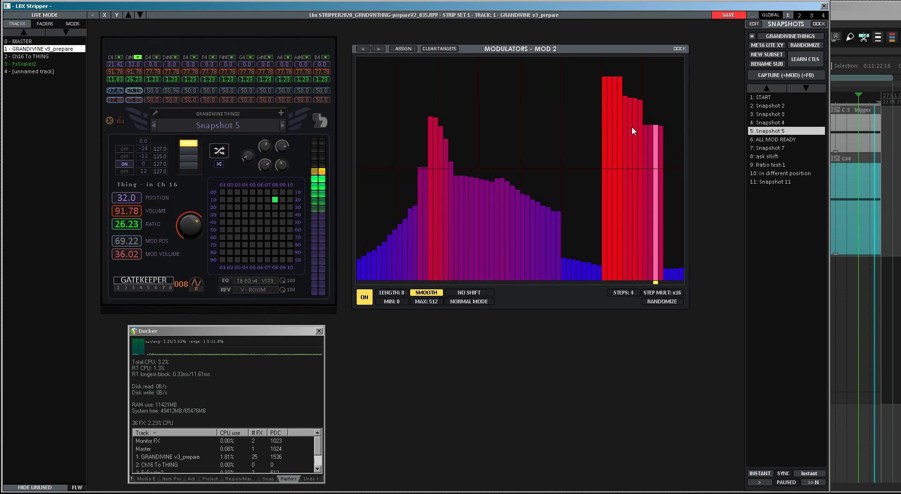
left_click_drag(666, 126, 682, 130)
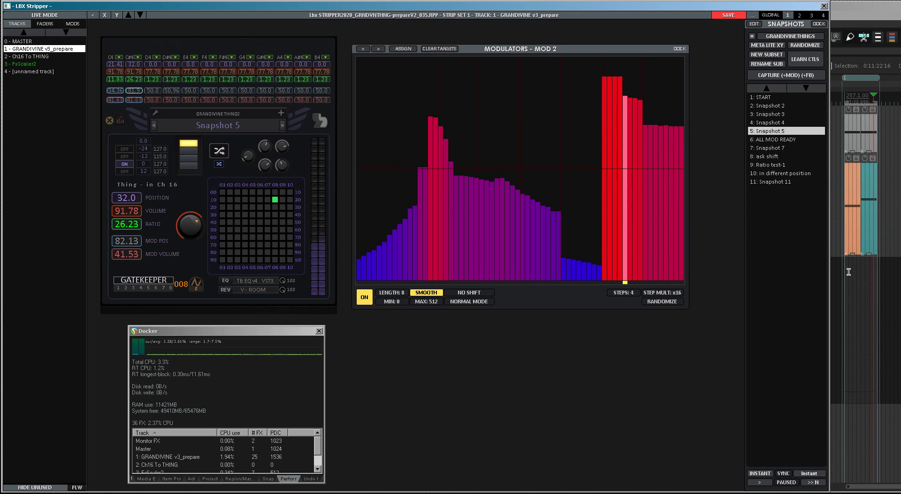
Audition the reshaped MOD 2 in the arrangement and overwrite Snapshot 5 with the current settings.
scroll(848, 271, "up", 3)
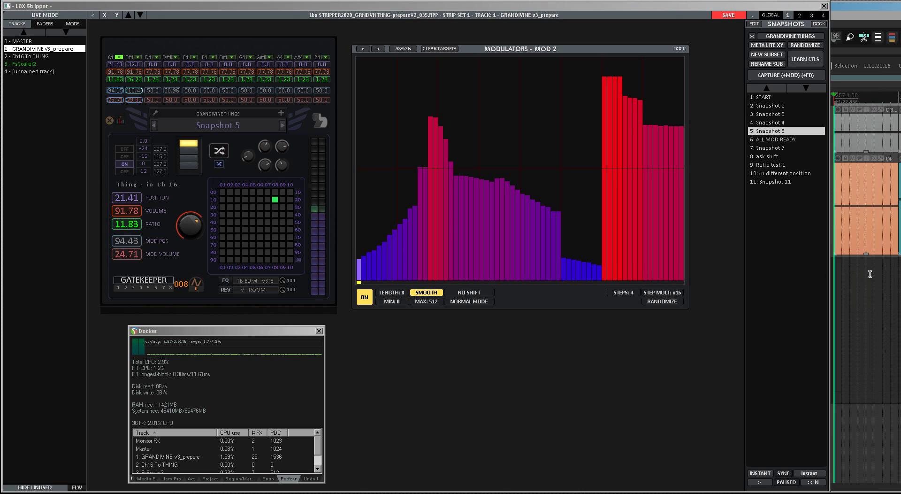
scroll(845, 275, "down", 3)
scroll(857, 277, "up", 2)
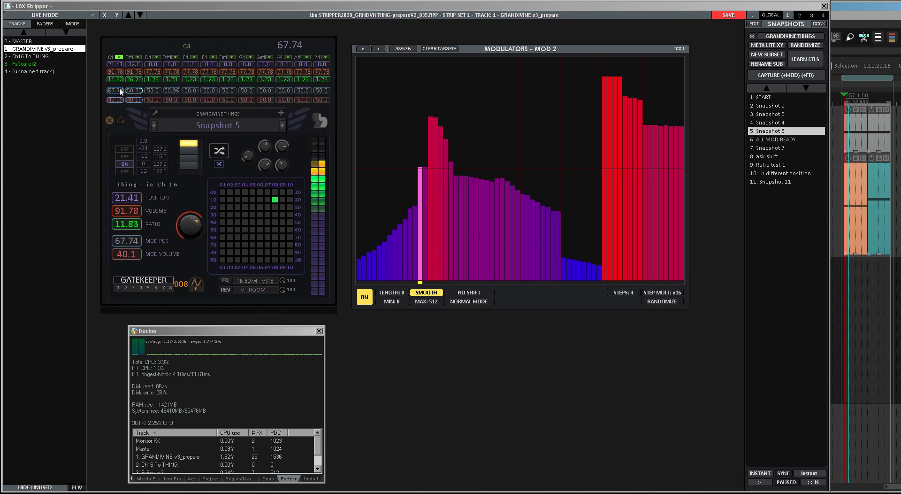
right_click(763, 133)
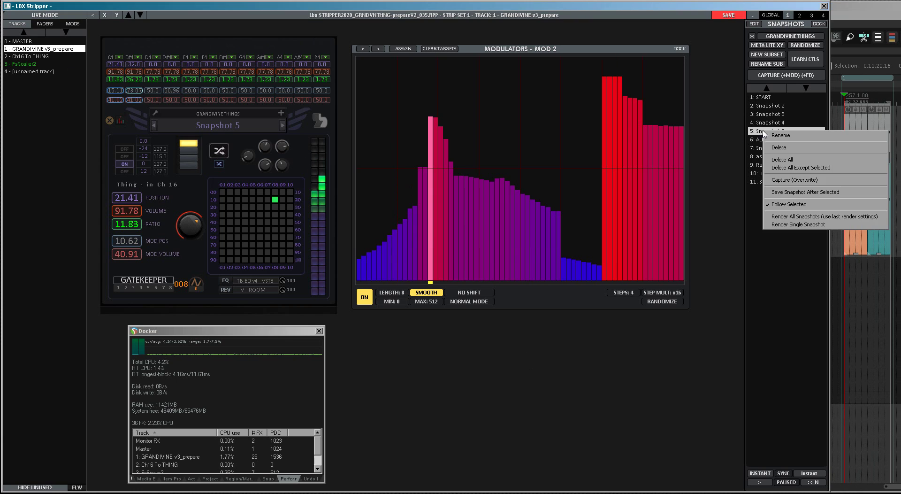
left_click(794, 180)
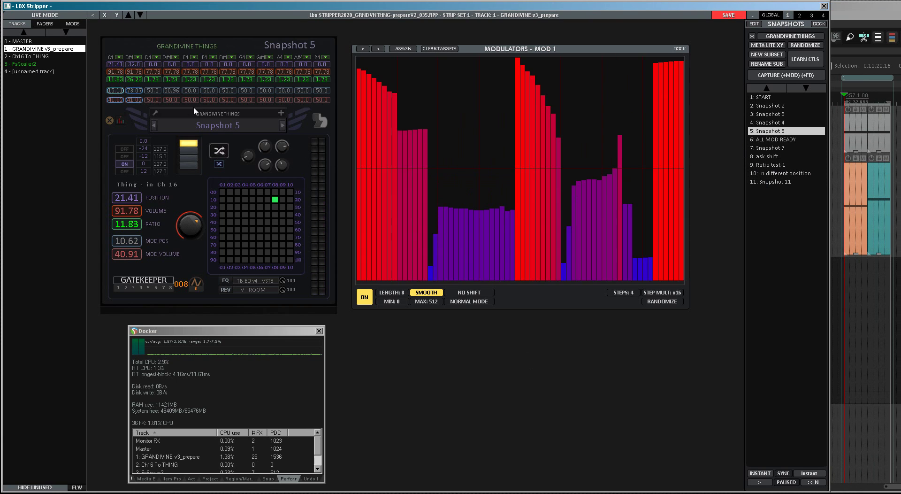
Widen the Modulators window, level the spike ending MOD 1's last hump, and raise the low steps after it into a flat shoulder.
left_click_drag(687, 306, 729, 296)
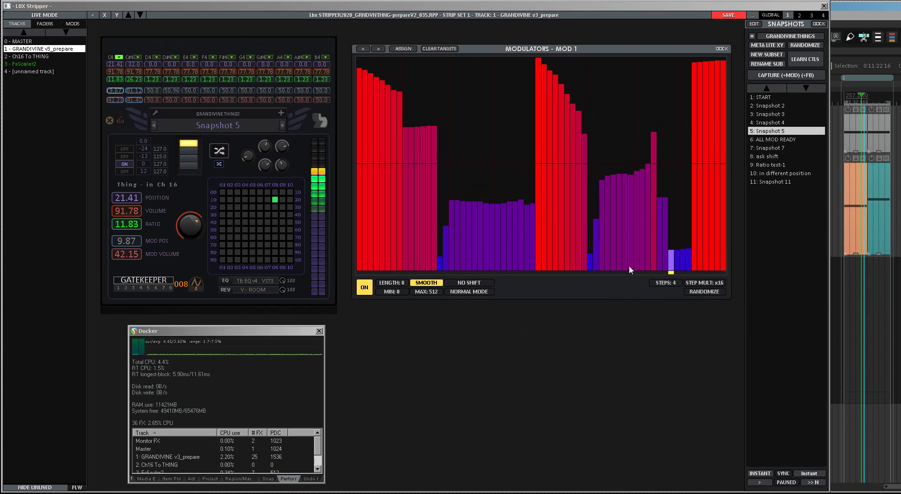
left_click_drag(650, 182, 649, 168)
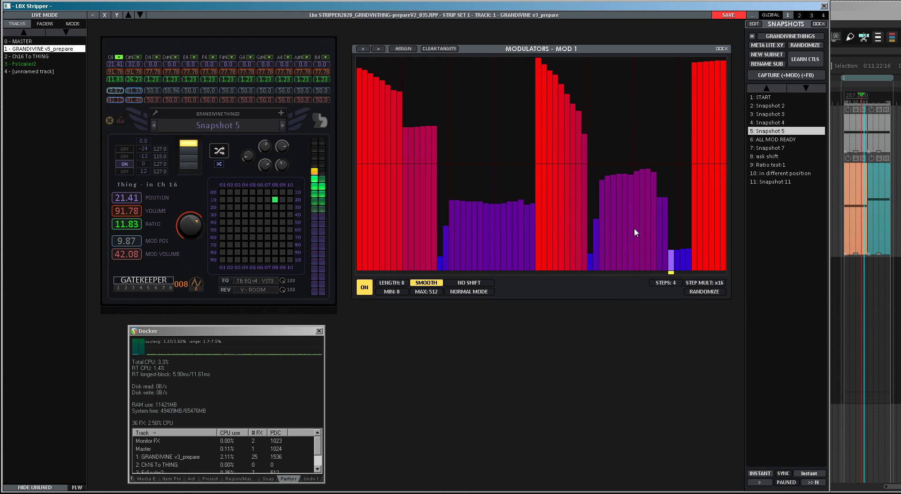
left_click(661, 190)
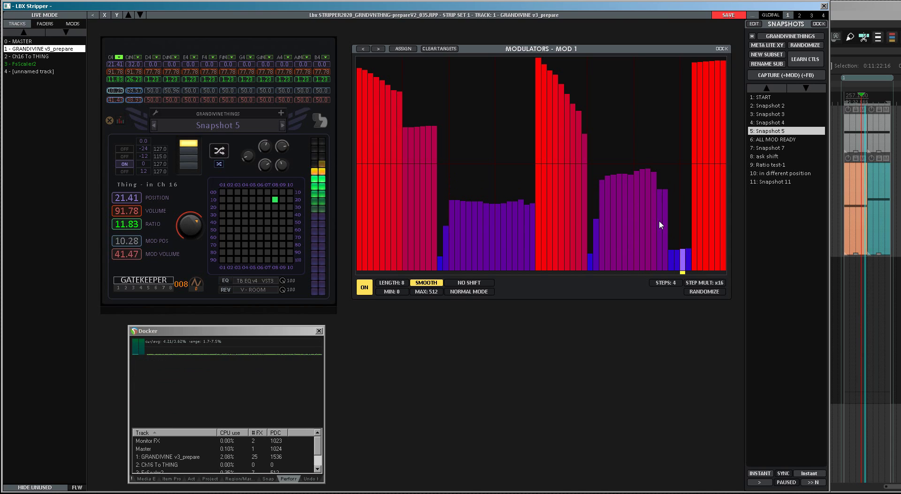
left_click(670, 190)
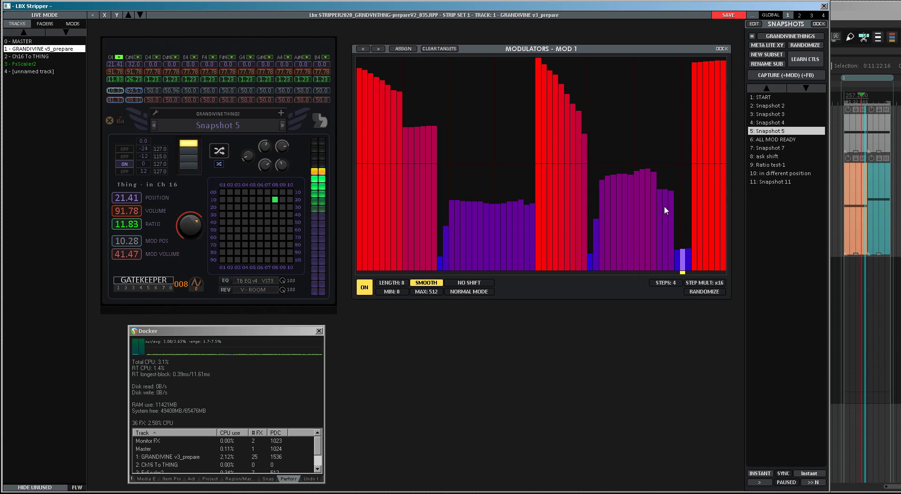
left_click(677, 190)
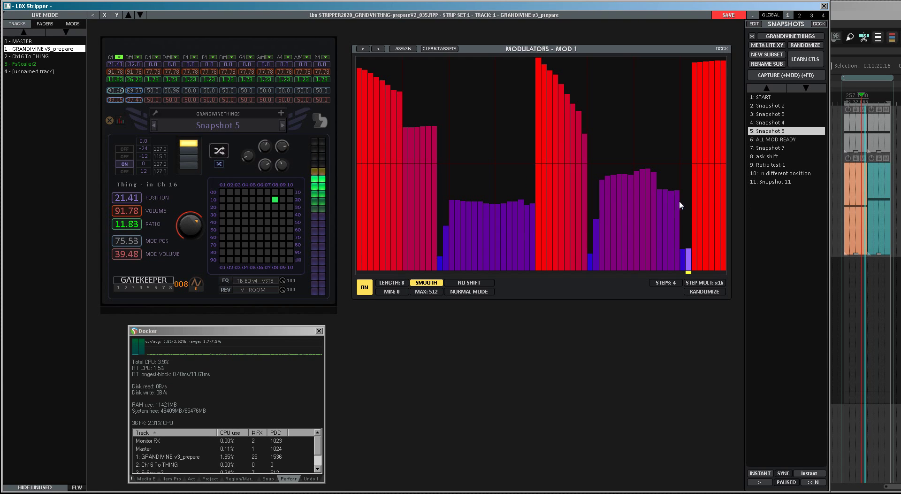
left_click(683, 190)
left_click(688, 190)
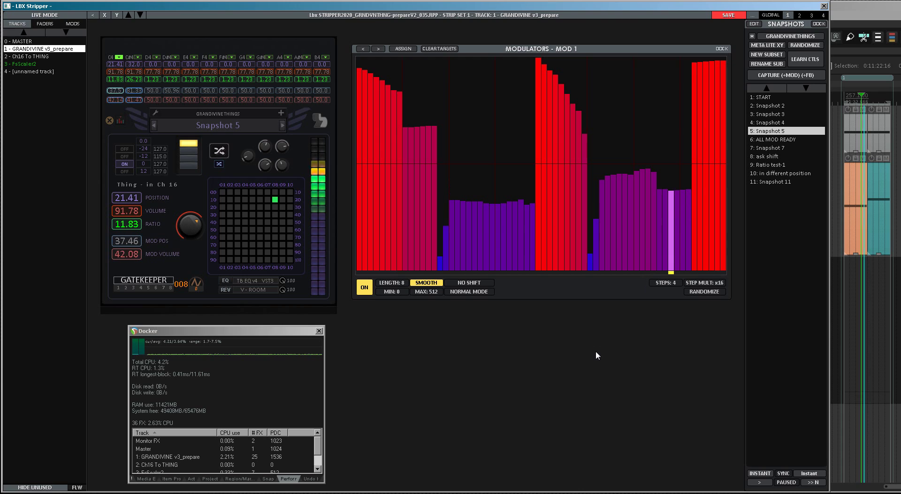
left_click(683, 190)
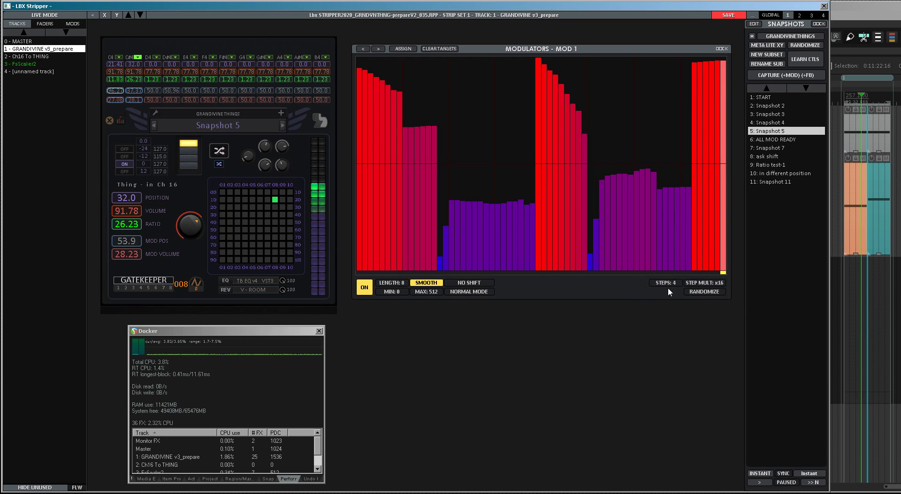
Redraw the steps before MOD 1's final tall block as a low ledge, restore the block's first step, and overwrite Snapshot 5.
left_click(683, 241)
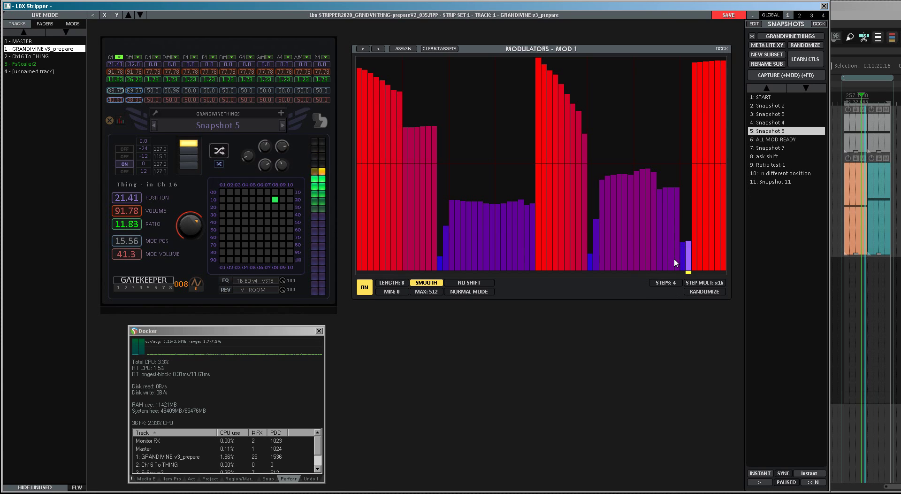
left_click_drag(696, 247, 709, 243)
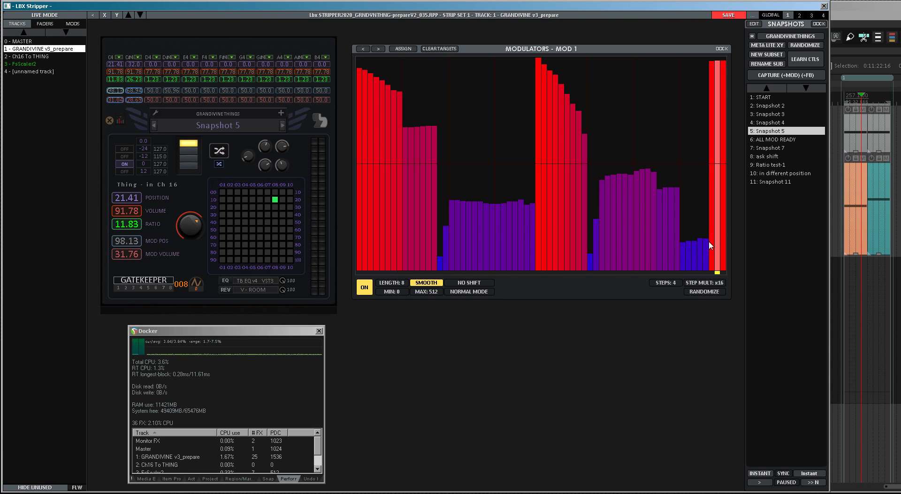
left_click(707, 61)
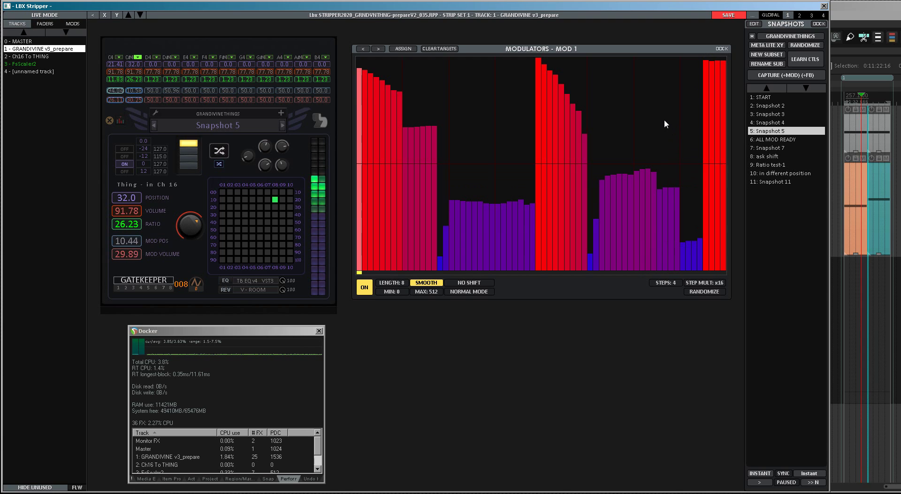
right_click(765, 134)
left_click(772, 182)
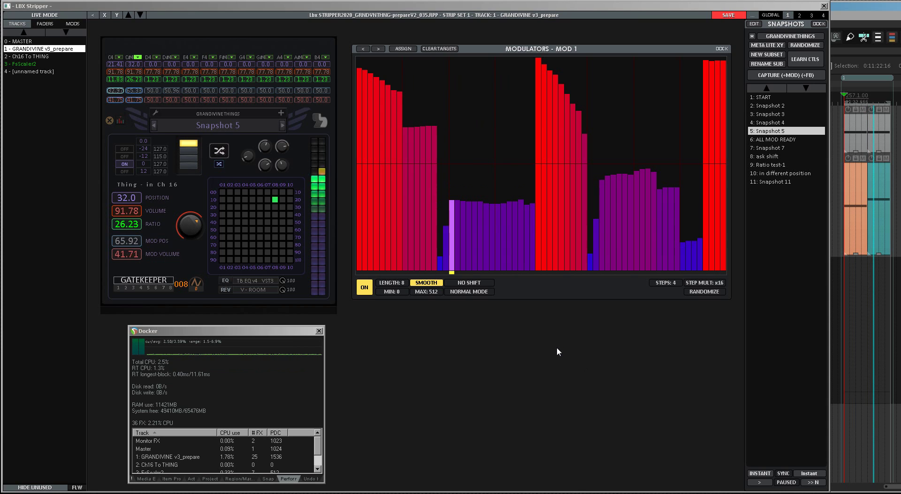
Display the C#4 volume modulator MOD 14 and carve a deep dip into the second half of its curve.
left_click(129, 90)
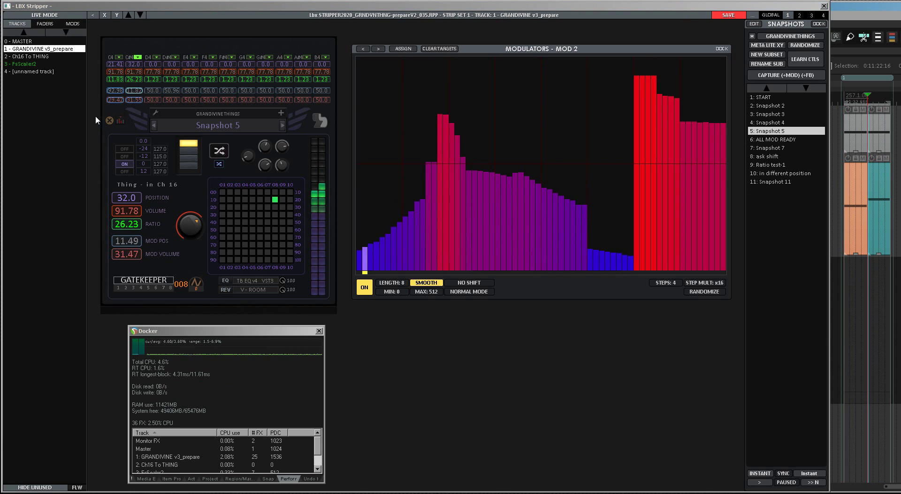
left_click(128, 99)
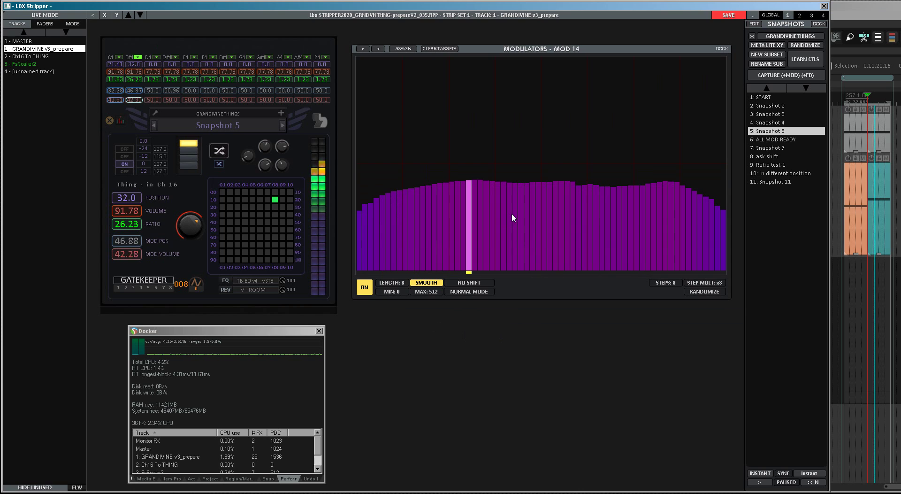
left_click_drag(503, 183, 569, 209)
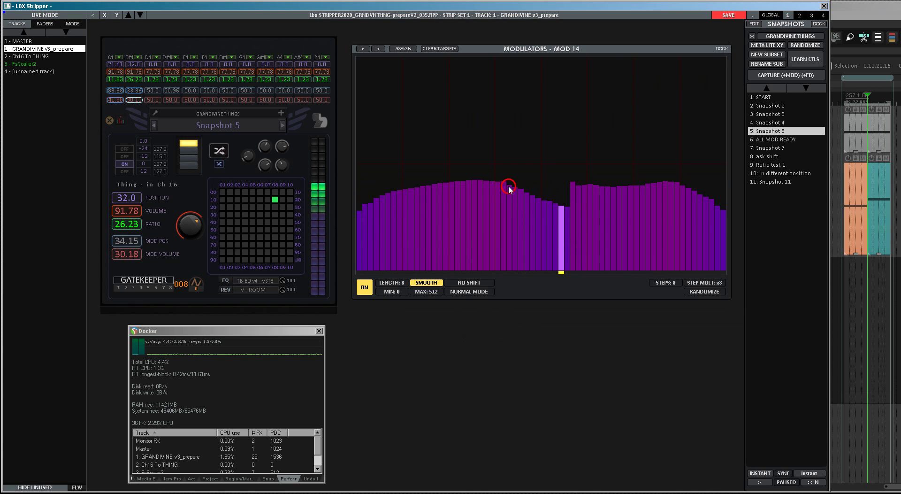
left_click(572, 222)
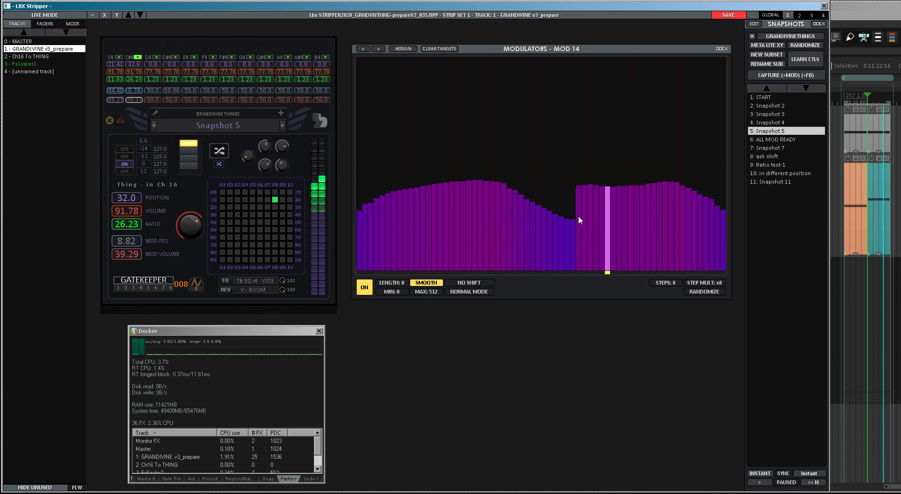
mouse_move(573, 222)
left_mouse_down()
mouse_move(618, 235)
mouse_move(635, 195)
left_mouse_up()
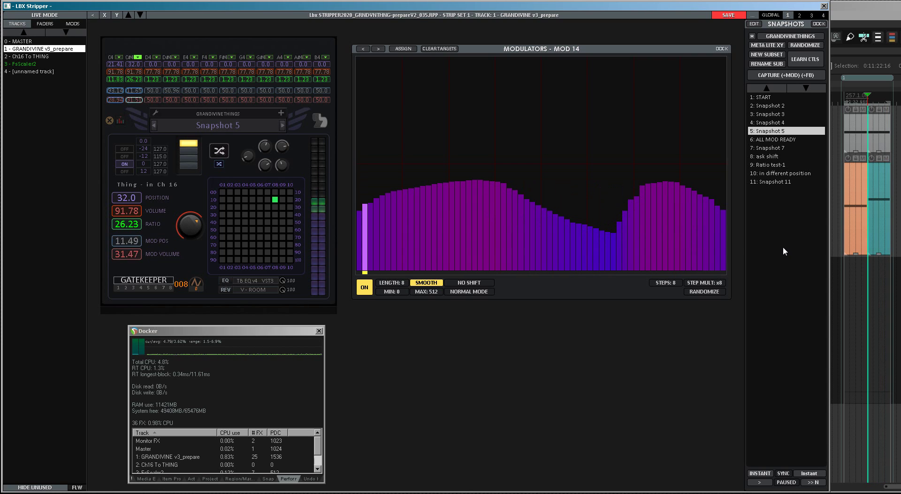
Smooth the falling slope into the MOD 14 dip and raise the steps that climb back out of it.
left_click(514, 196)
left_click_drag(515, 196, 615, 232)
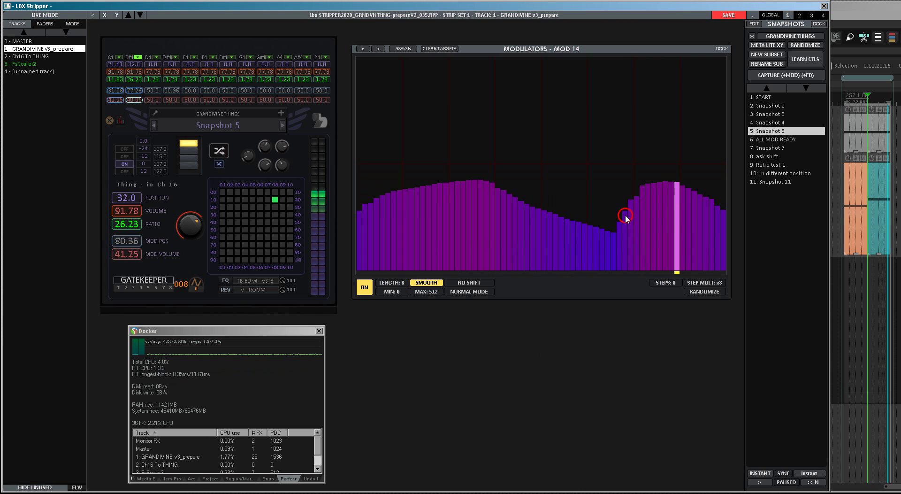
left_click(614, 223)
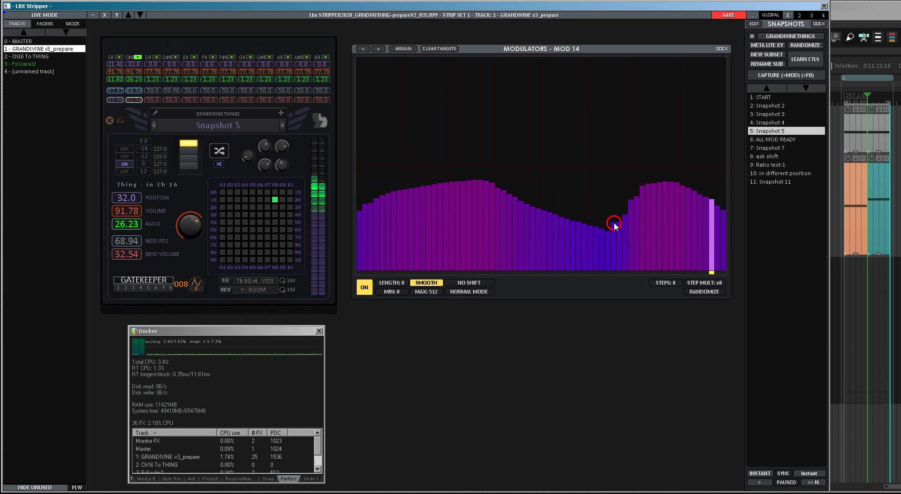
left_click(619, 216)
left_click(623, 204)
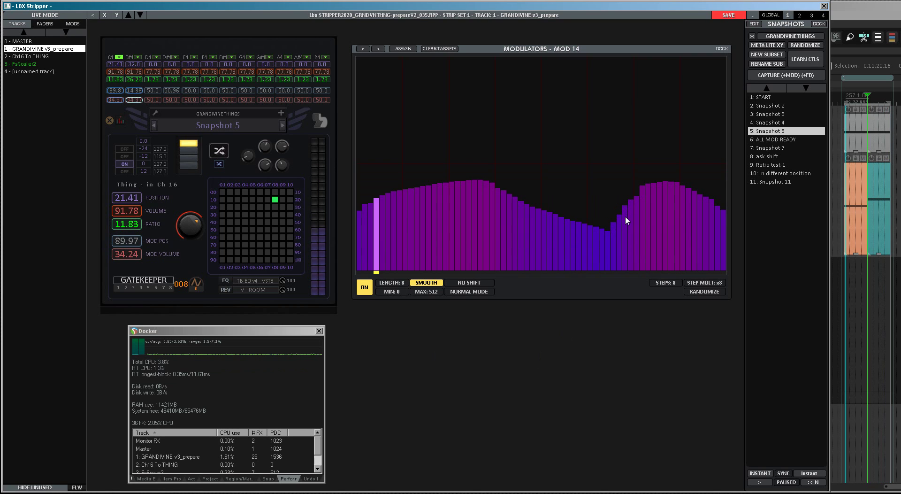
left_click(629, 196)
left_click(633, 189)
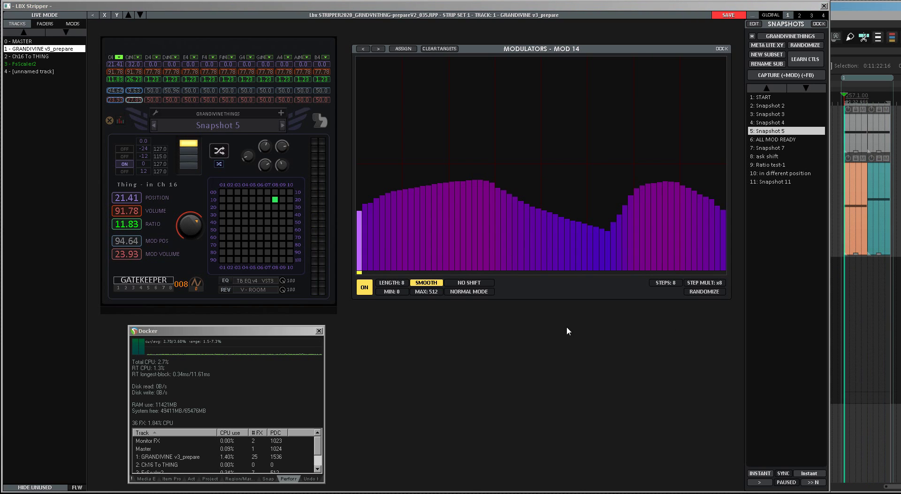
Overwrite Snapshot 5 with the reshaped modulators, then recall Snapshot 4 and Snapshot 5 to compare them.
right_click(767, 132)
right_click(747, 182)
left_click(779, 185)
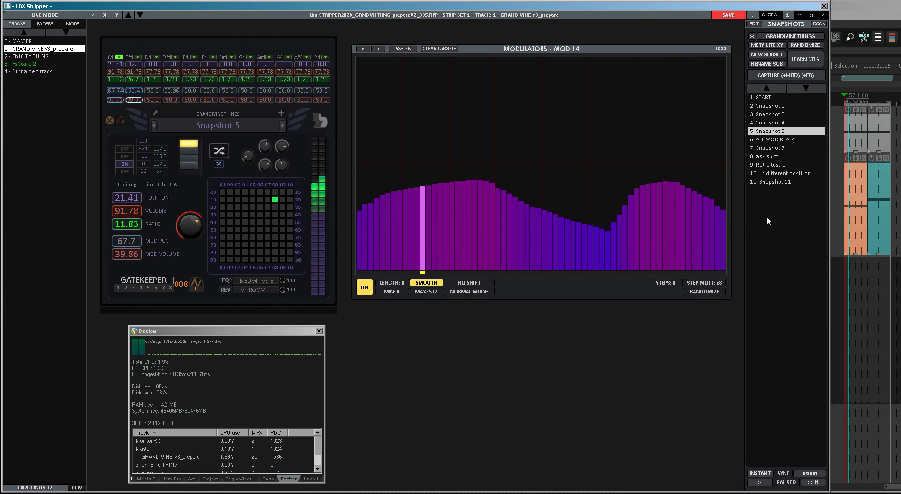
left_click(768, 122)
left_click(768, 131)
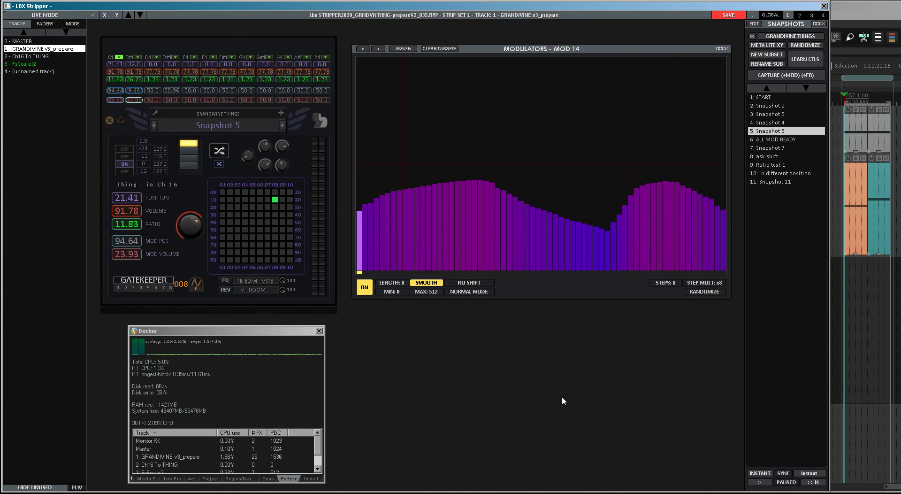
Review C4's volume modulator MOD 13 and position modulator MOD 1, and save the project data.
left_click(115, 99)
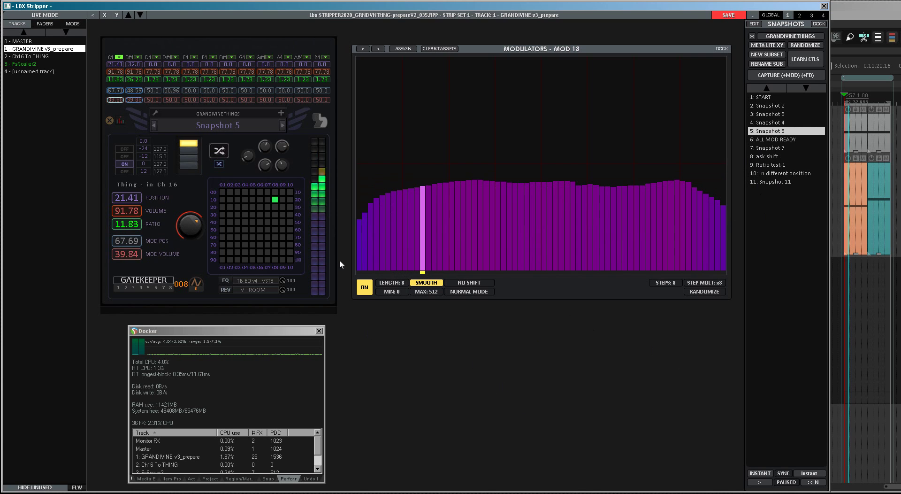
left_click(114, 91)
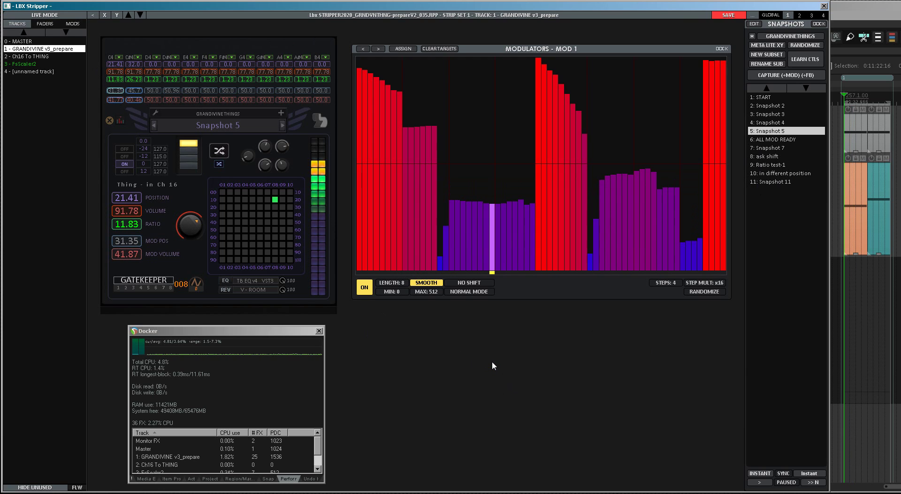
key("ctrl+s")
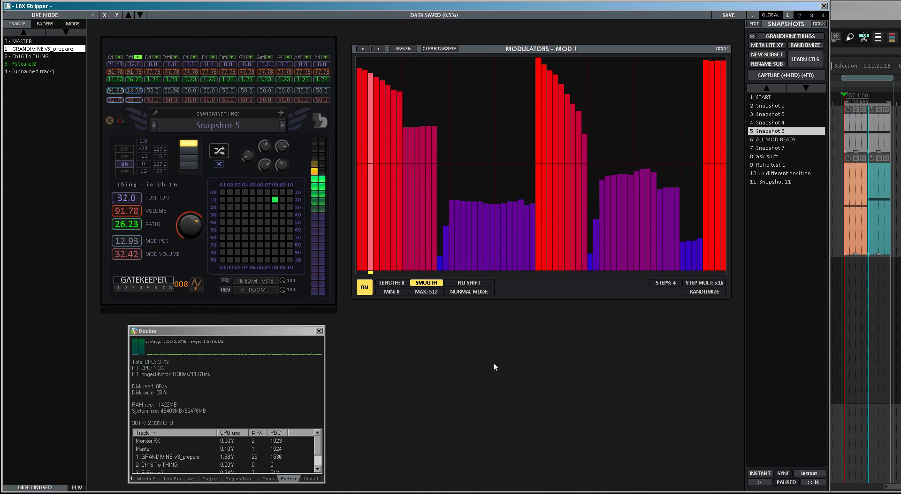
Check C#4's modulators MOD 2 and MOD 14 and C4's MOD 1, and capture the settings over Snapshot 5.
left_click(134, 100)
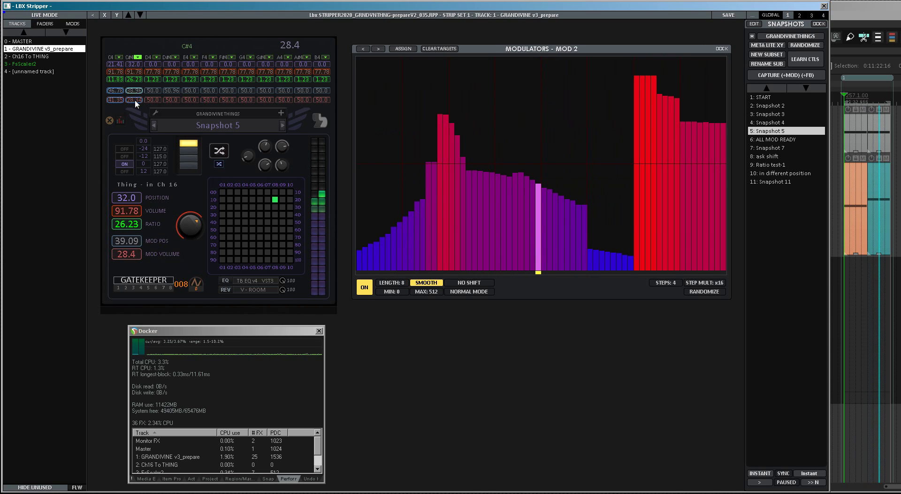
left_click(134, 100)
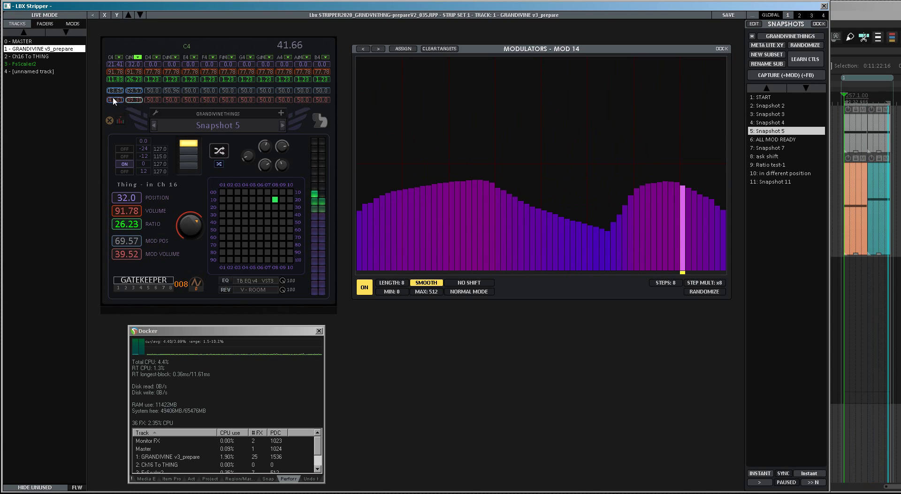
left_click(124, 91)
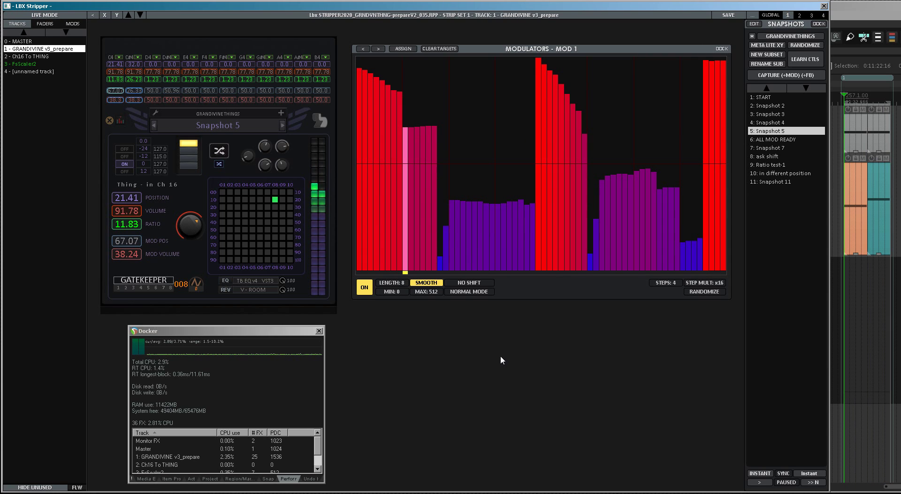
right_click(766, 134)
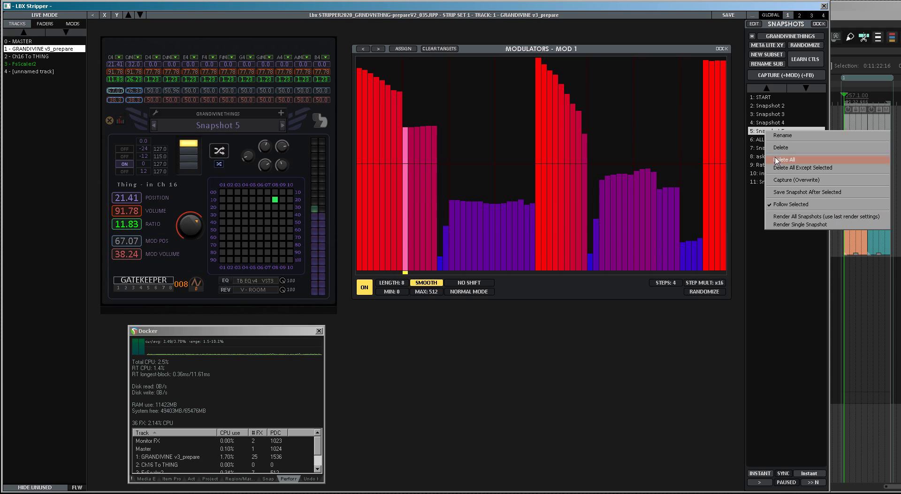
left_click(781, 180)
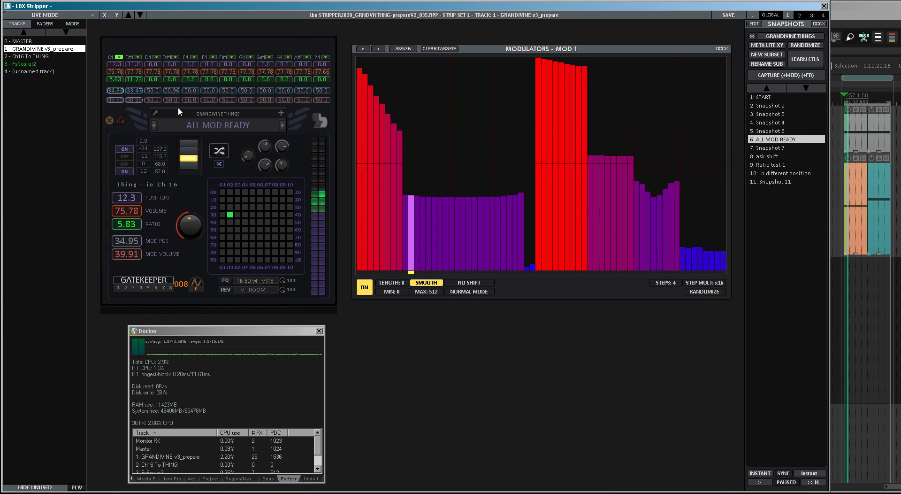
In ALL MOD READY, set D4's mod position to 50.48 and leave only the -12 transposition row on.
left_click_drag(157, 94, 159, 92)
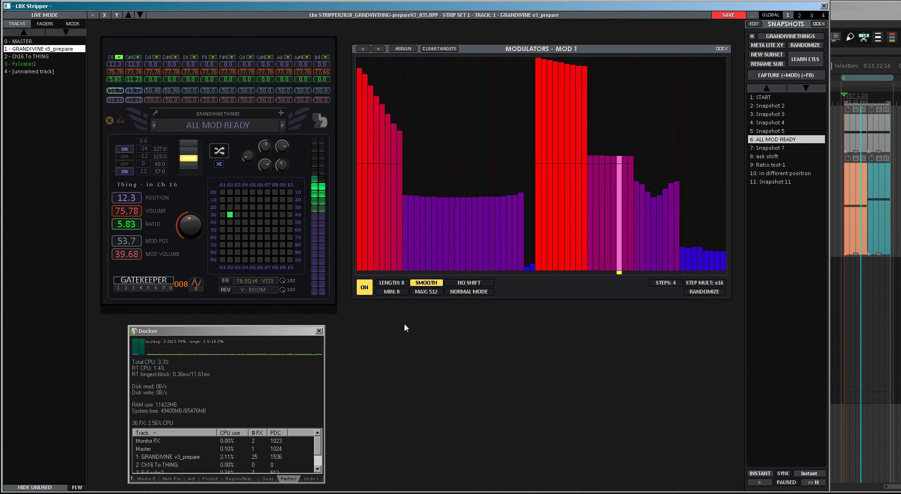
left_click(125, 170)
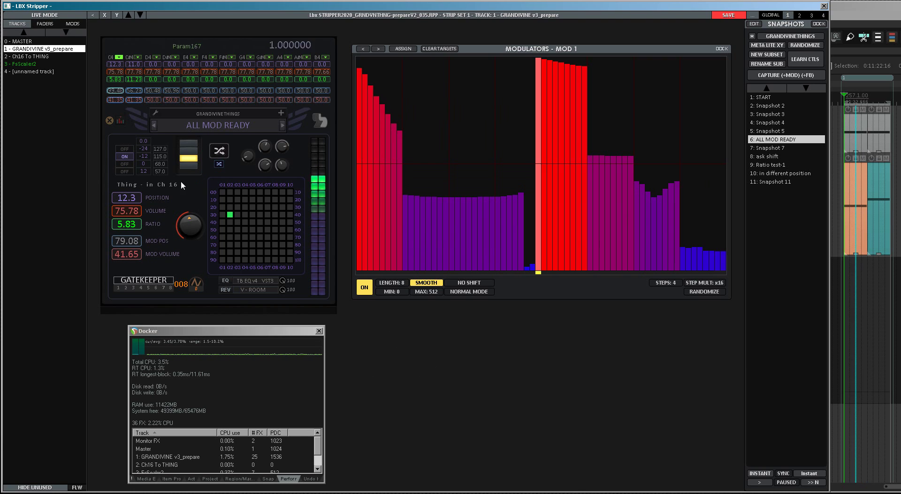
left_click(113, 101)
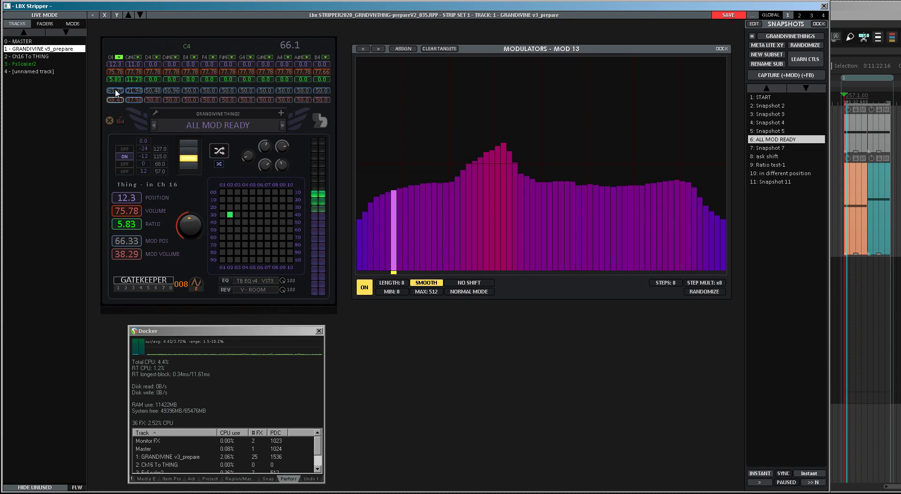
left_click(115, 90)
Activate the 0 transposition row instead of -12 and set its maximum output velocity to 110.
left_click(124, 164)
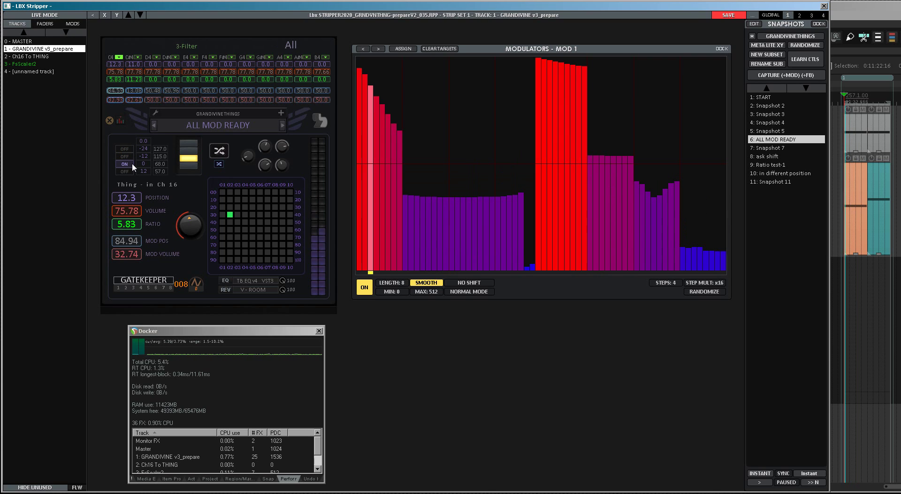
left_click(115, 100)
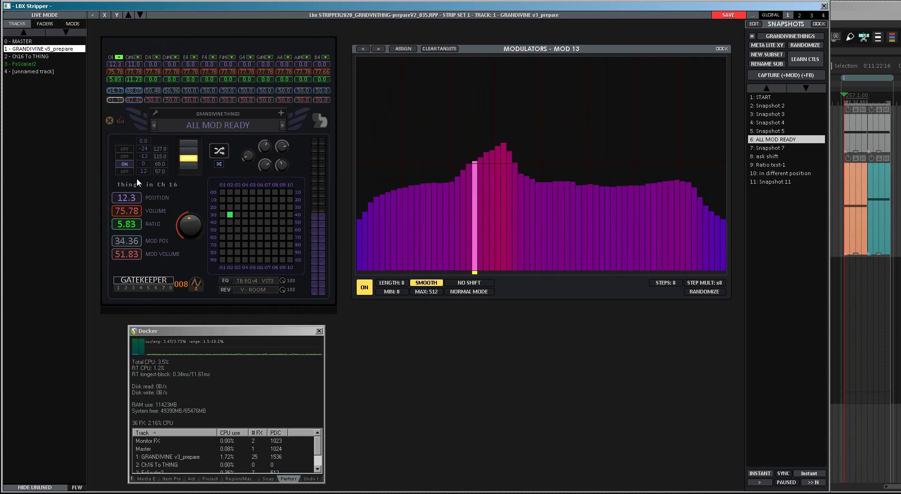
left_click_drag(157, 169, 161, 167)
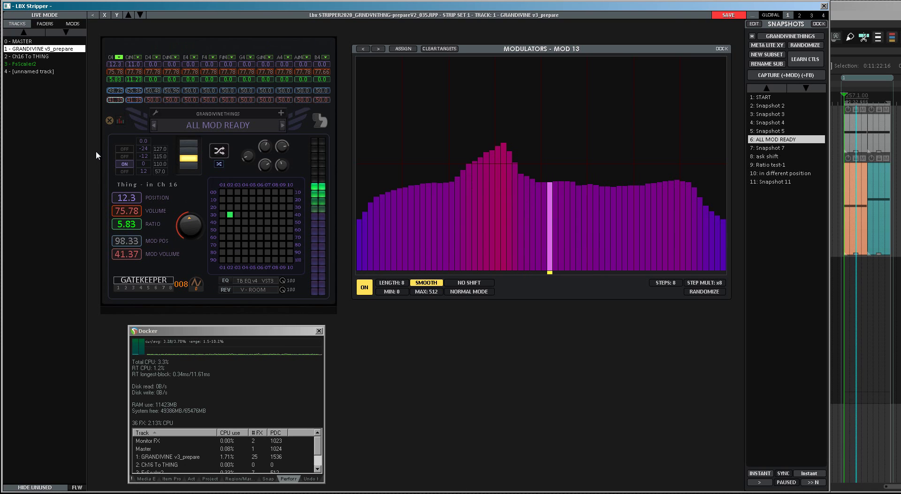
Enter edit mode with playback stopped and change the RATIO label's text to POSITION RATIO.
left_click(36, 16)
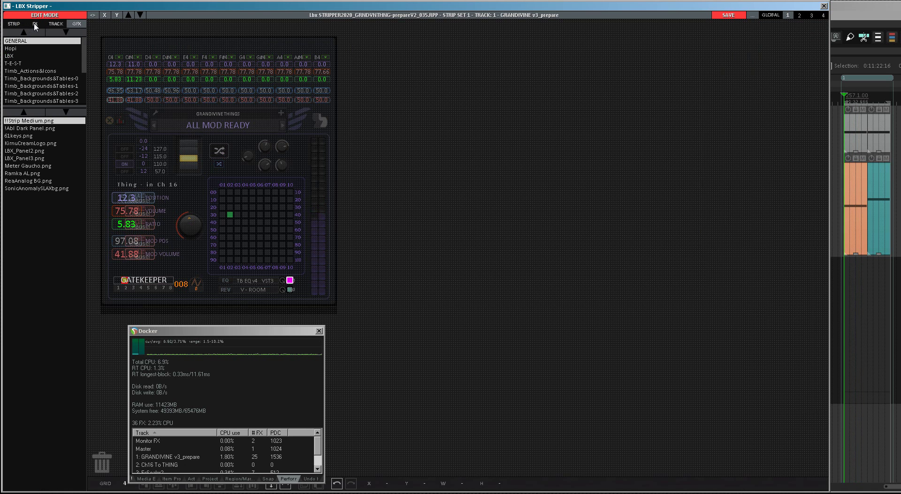
key("space")
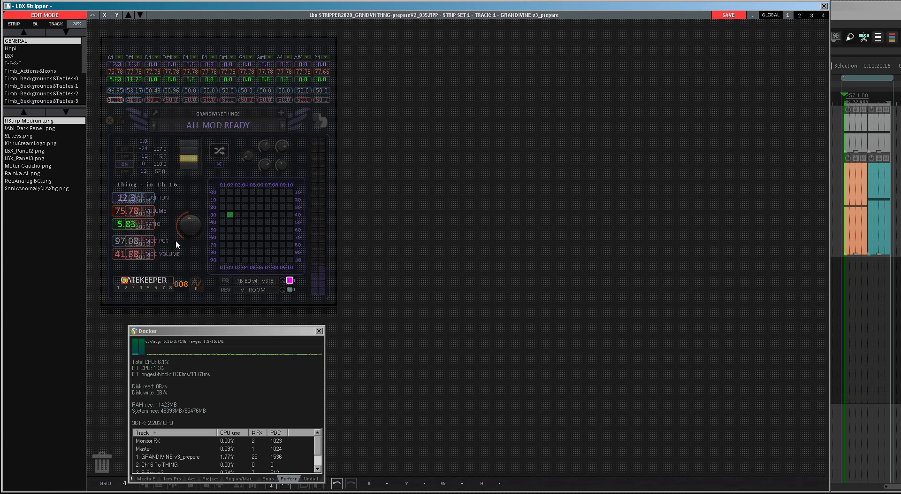
left_click(157, 223)
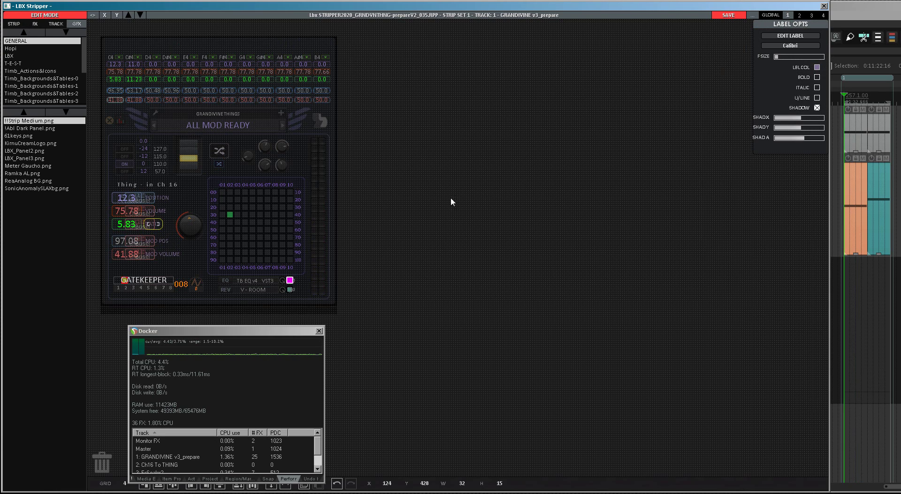
left_click(785, 37)
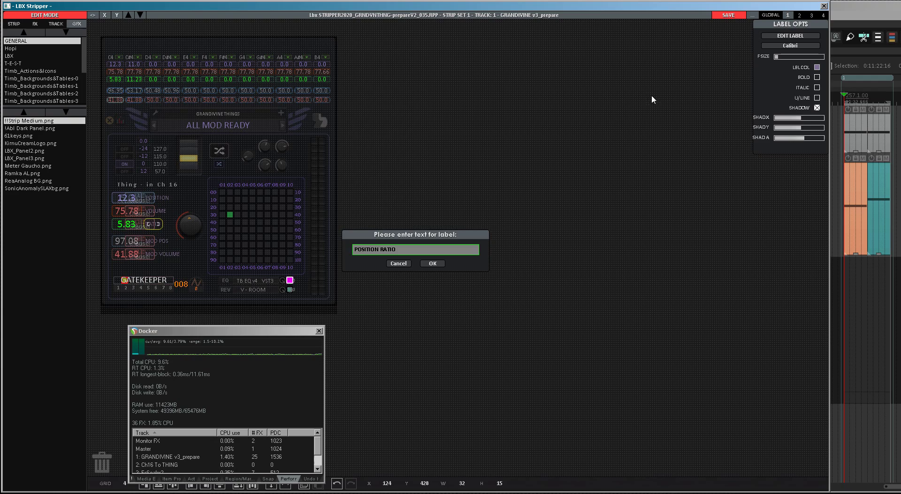
key("Return")
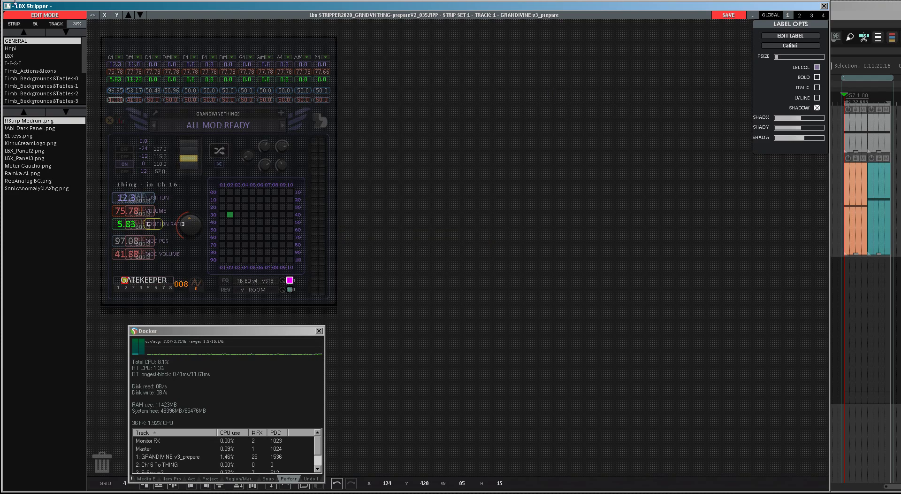
left_click(43, 16)
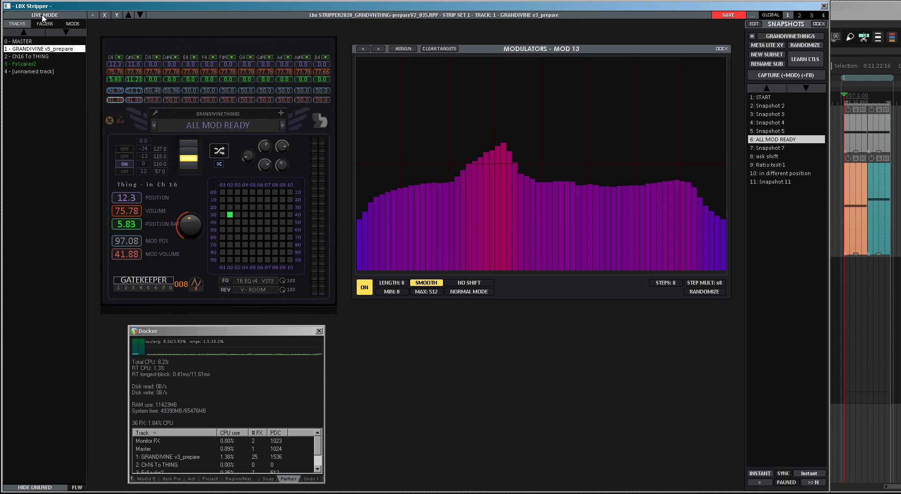
Shorten the label beside the green ratio value to POS. RATIO and resume playback in live mode.
left_click(43, 16)
left_click(158, 224)
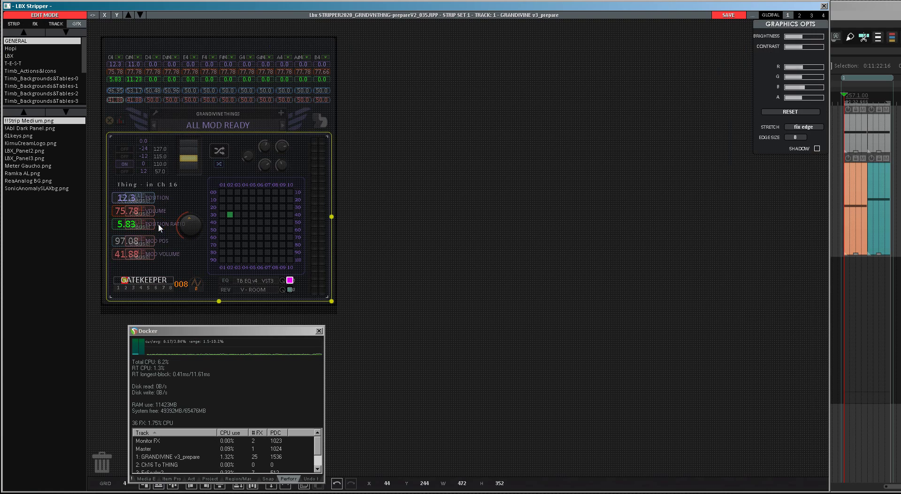
left_click(484, 239)
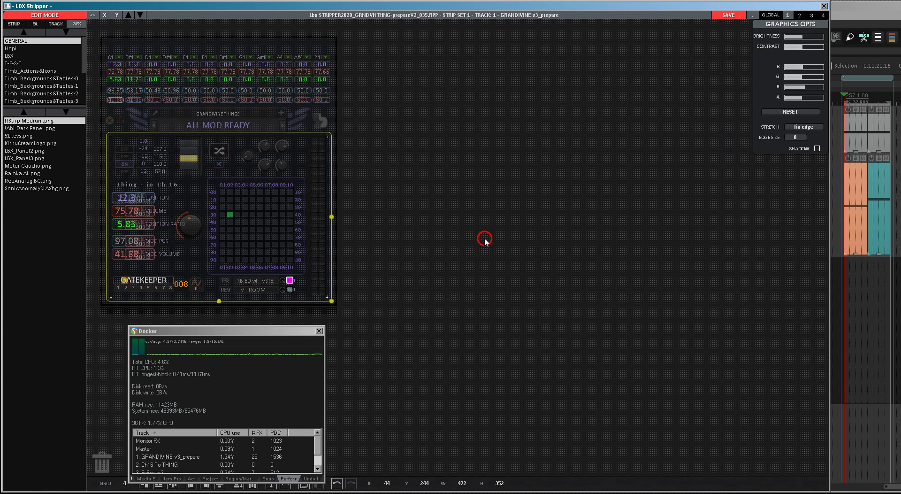
left_click(161, 224)
left_click(782, 36)
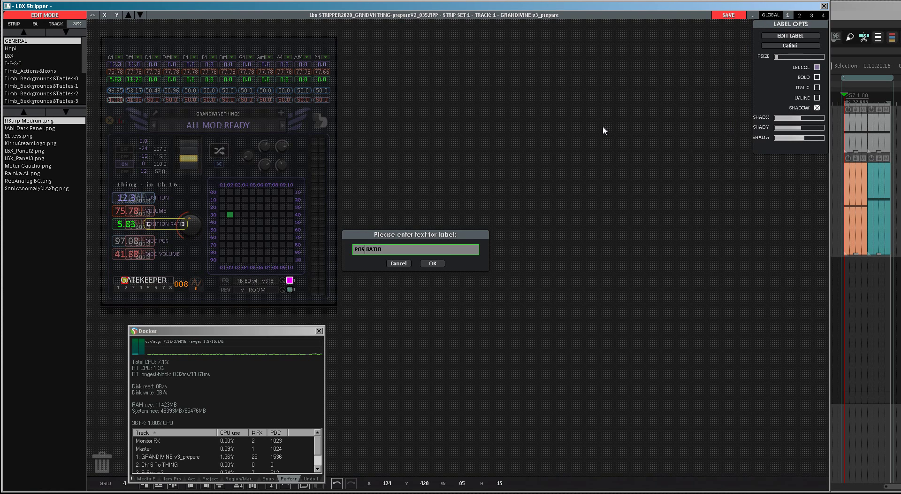
key("Return")
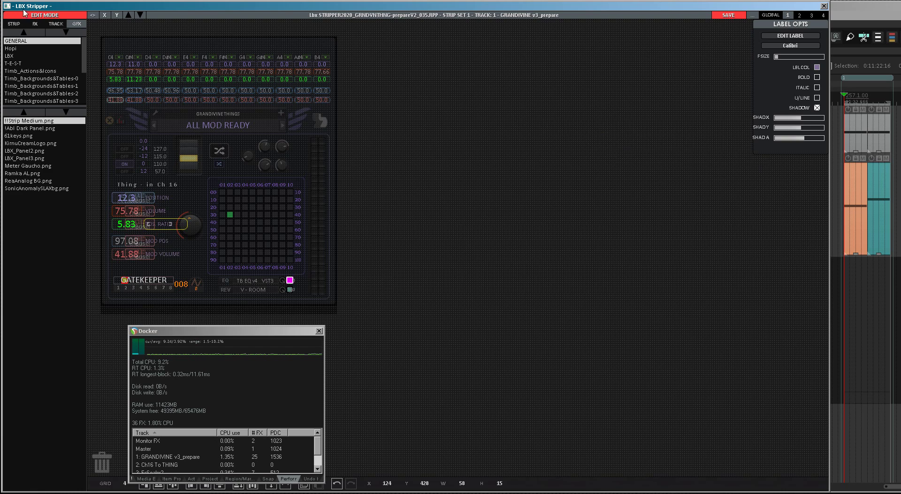
left_click(36, 16)
key("space")
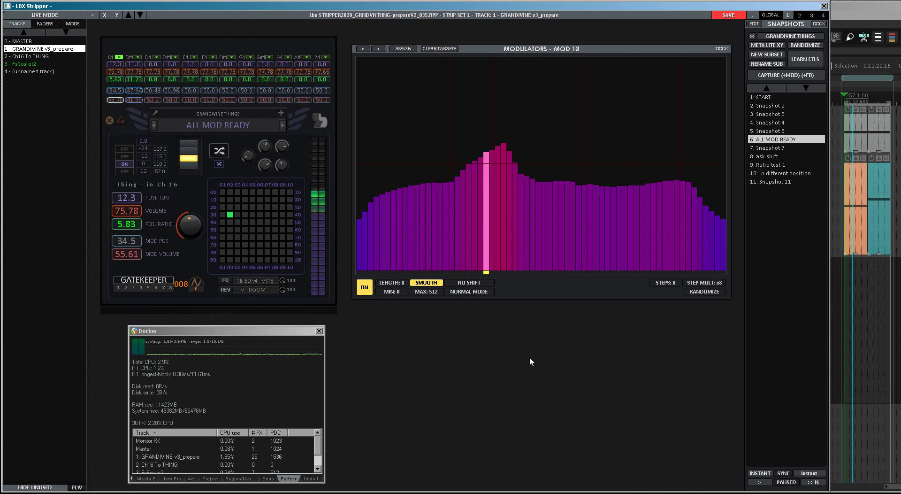
Display MOD 1, activate the 12 transposition row instead of 0, and set its maximum output velocity to 110.
left_click(115, 92)
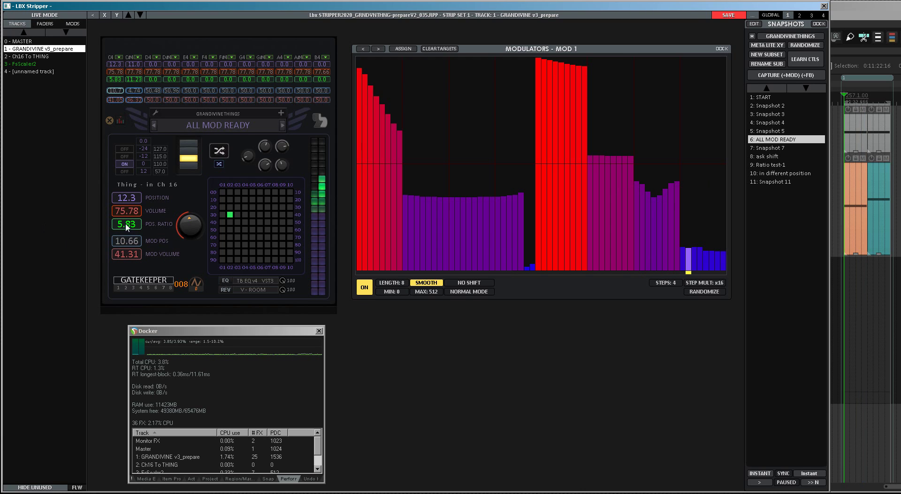
left_click(125, 165)
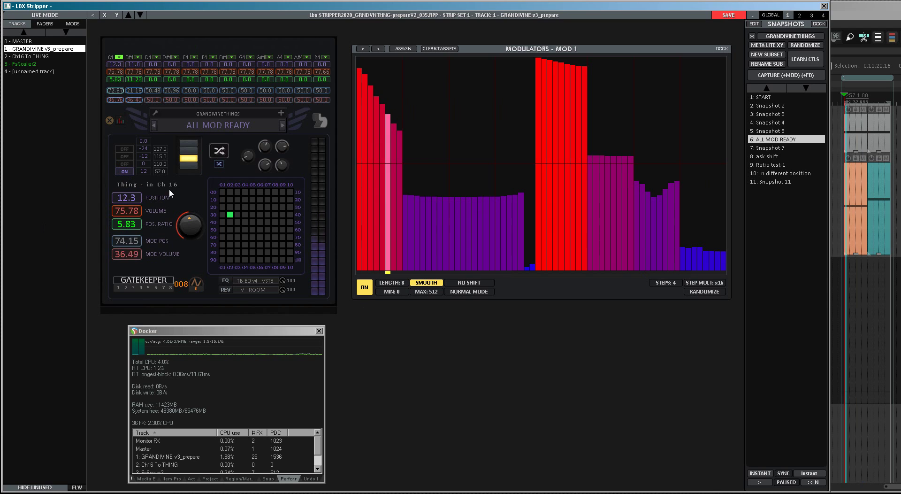
scroll(162, 173, "up", 5)
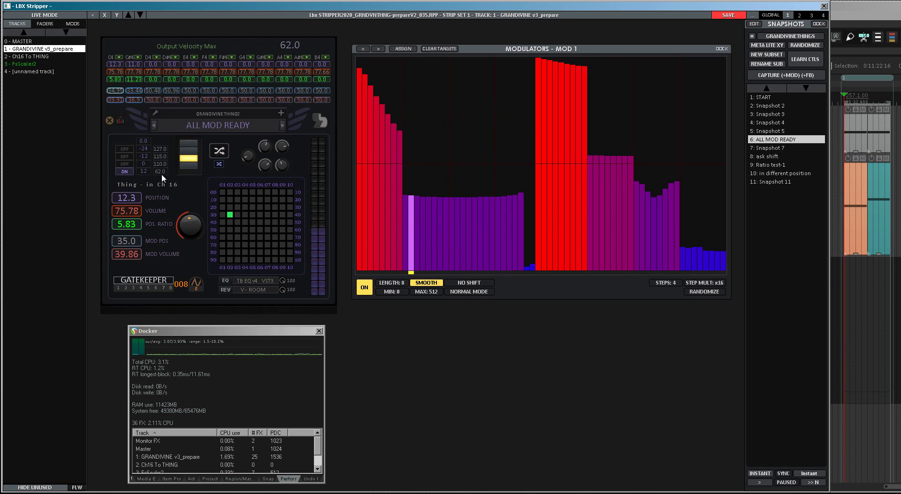
scroll(161, 173, "up", 10)
scroll(161, 174, "up", 9)
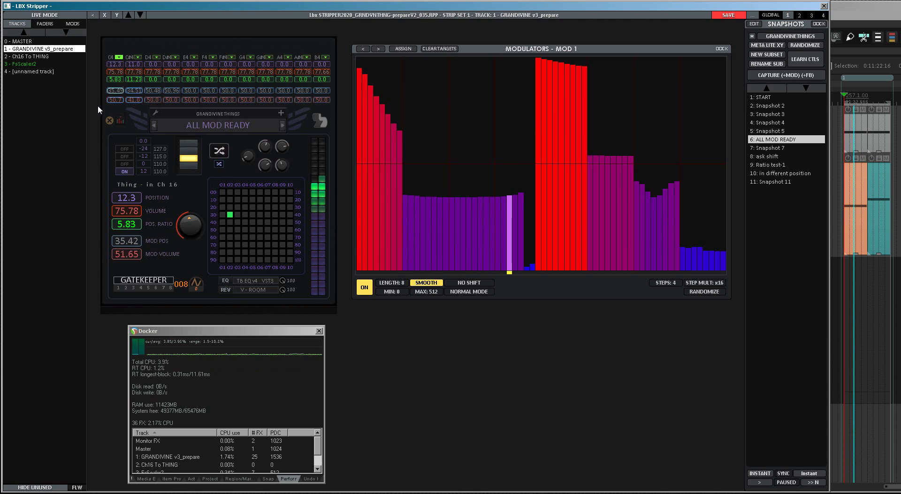
Check MOD 13, return to MOD 1, and redraw the flat block after its second tall block as a gentle downward slope.
mouse_move(116, 99)
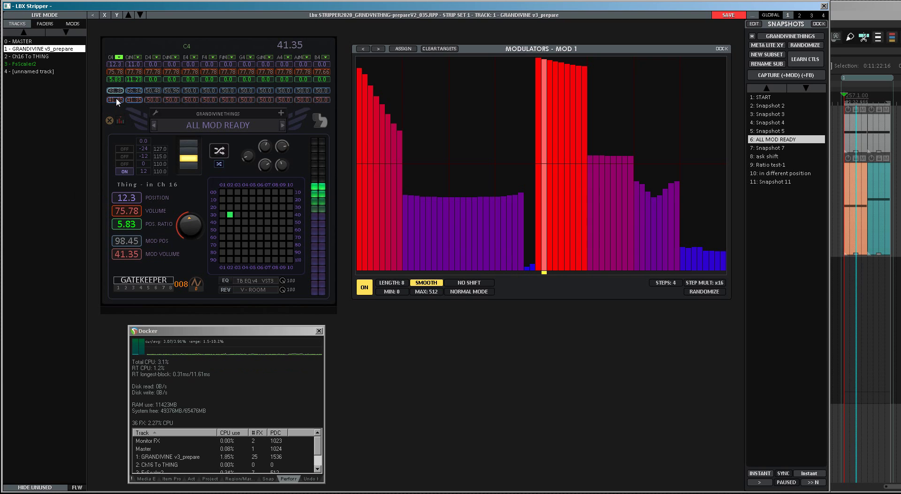
left_click(115, 92)
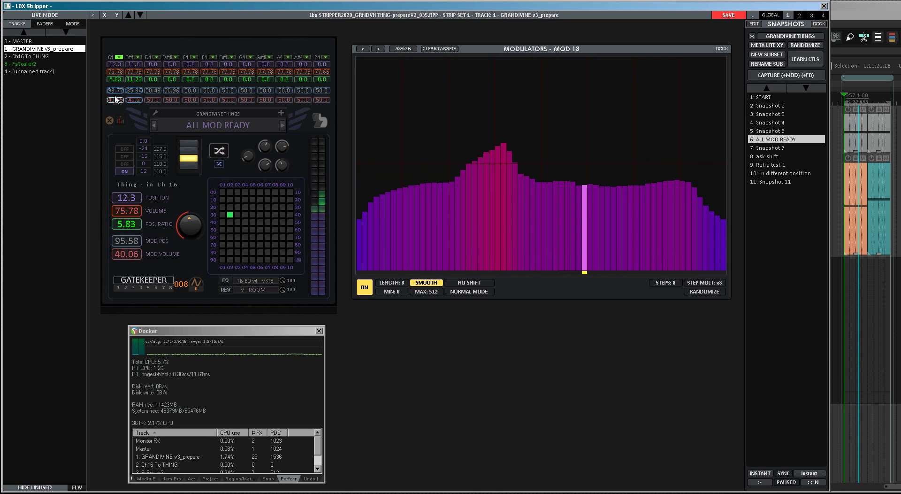
left_click(115, 100)
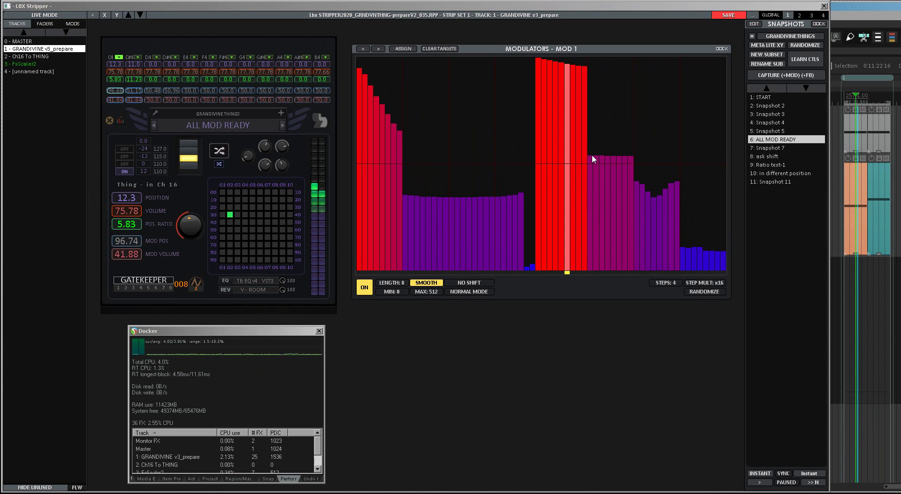
left_click(629, 163)
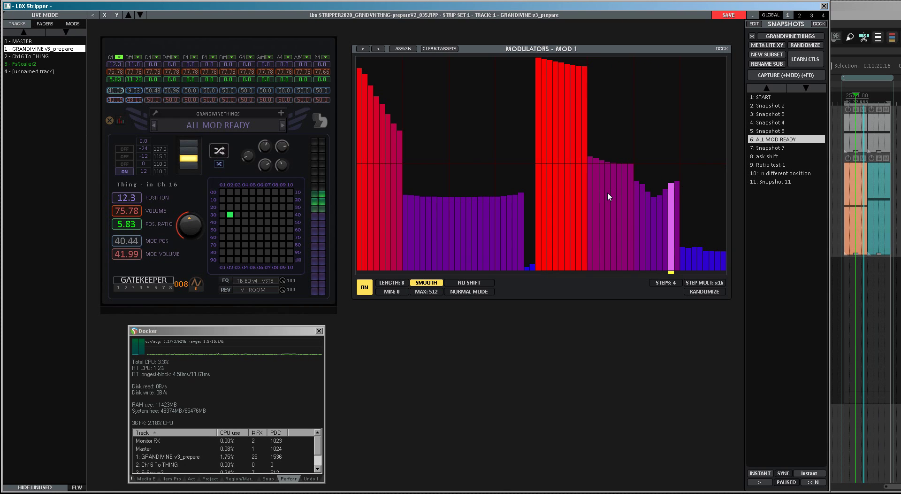
Lower the bars just before MOD 1's final low block and switch off the -12 transposition row.
mouse_move(666, 191)
left_mouse_down()
mouse_move(674, 187)
mouse_move(666, 196)
left_mouse_up()
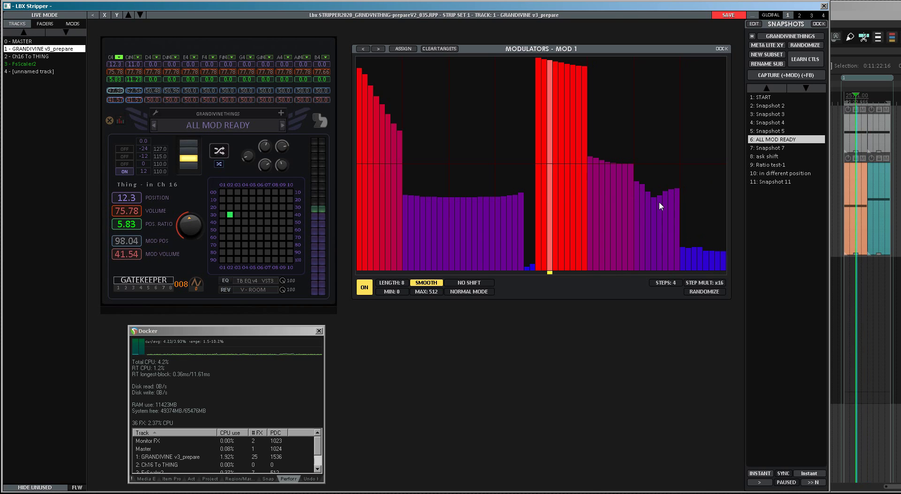
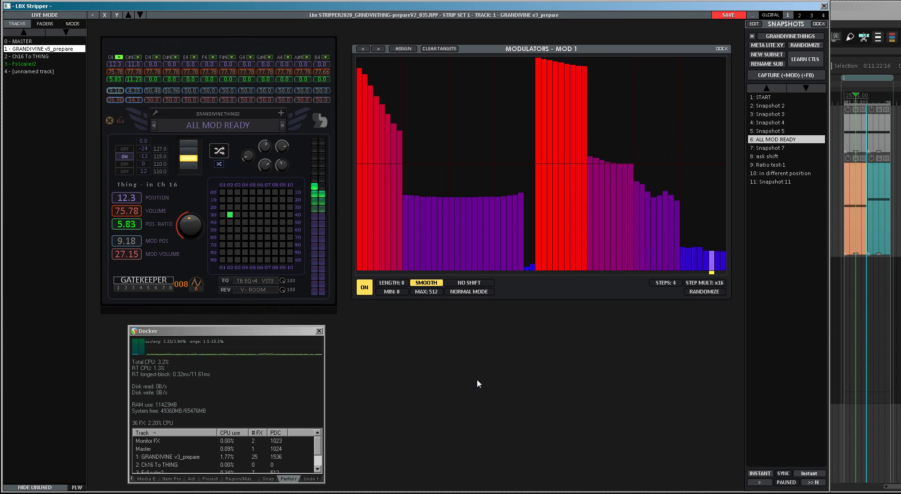
left_click(124, 158)
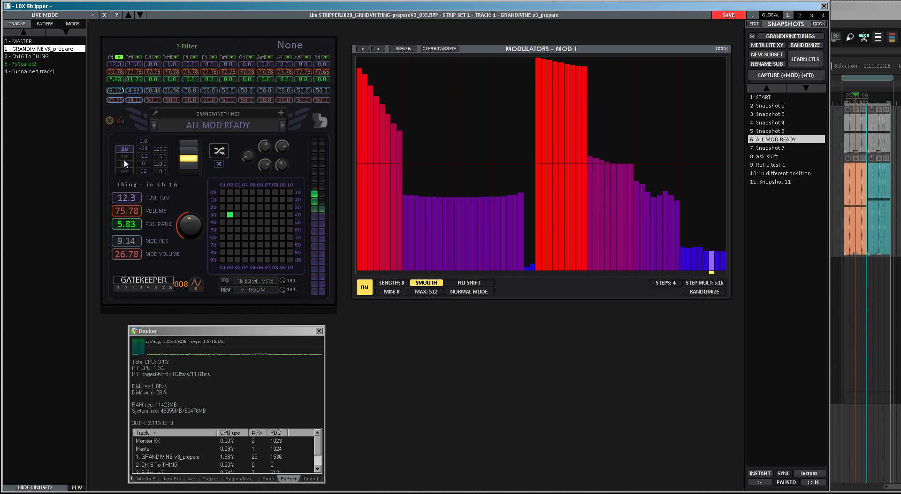
Activate the 0 and 12 transposition rows and set their maximum output velocities to 77 and 87.
left_click(125, 164)
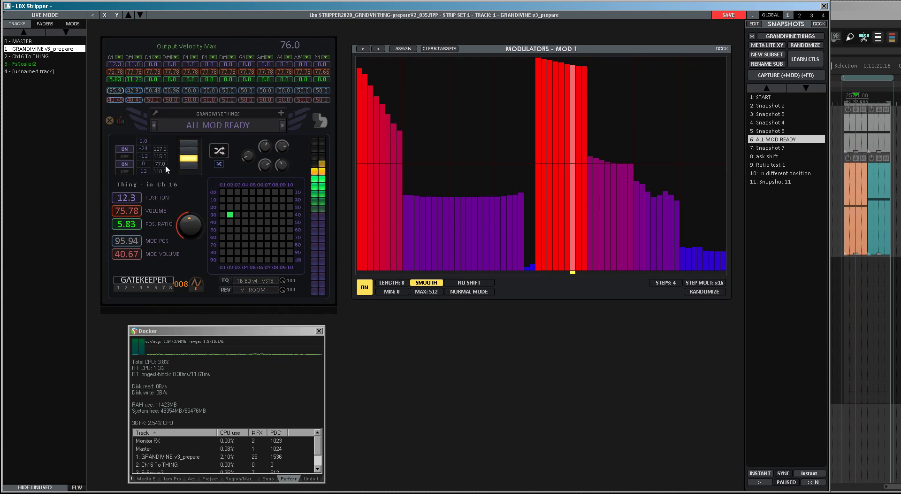
left_click(125, 164)
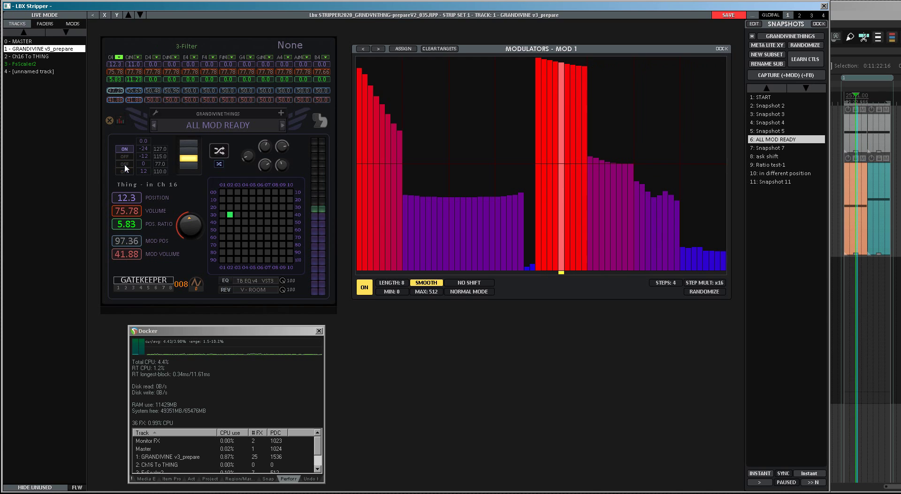
left_click(125, 163)
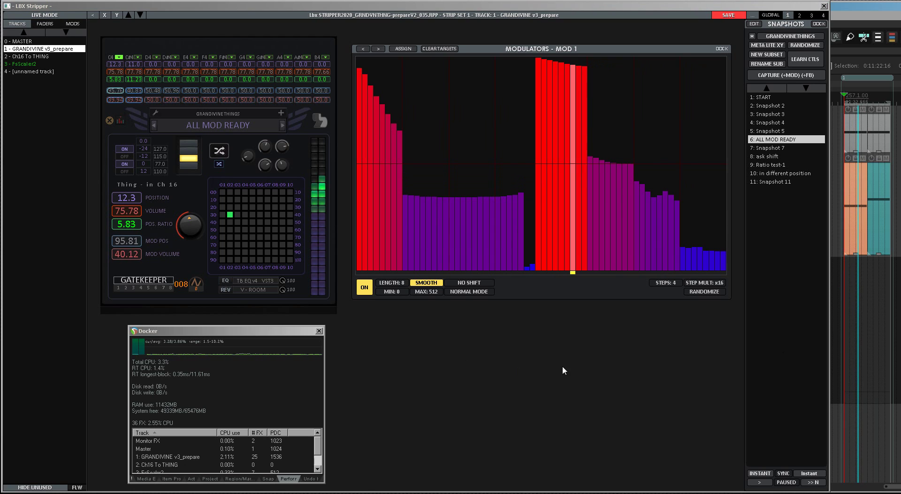
left_click(125, 171)
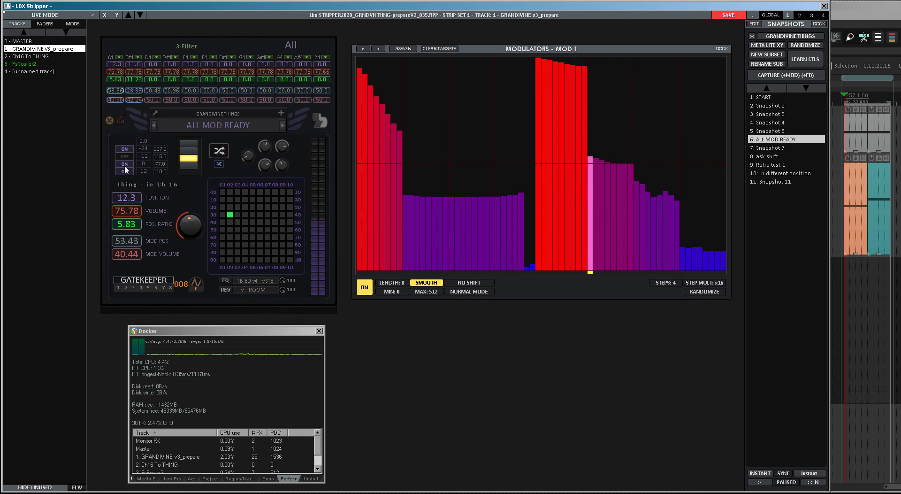
scroll(163, 170, "down", 3)
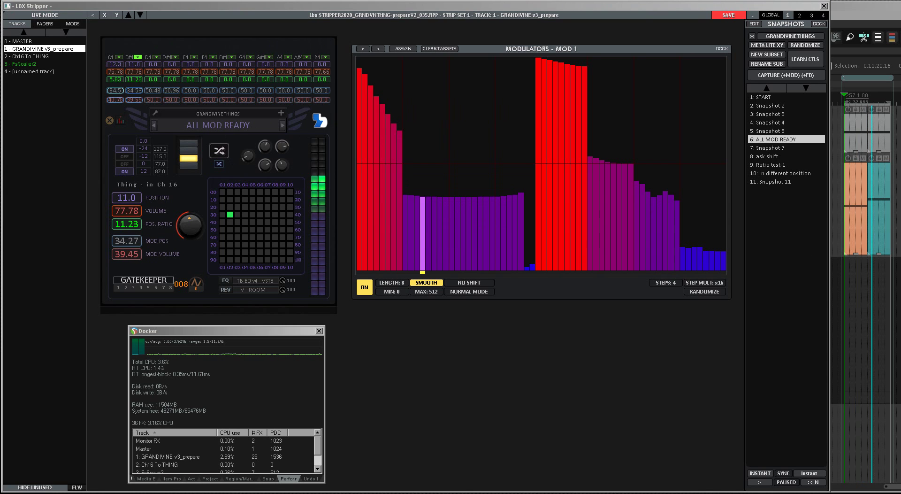
Switch to the Falcon instrument, close the Docker window covering it, and select keygroup 032 in the keygroup list.
left_click(202, 95)
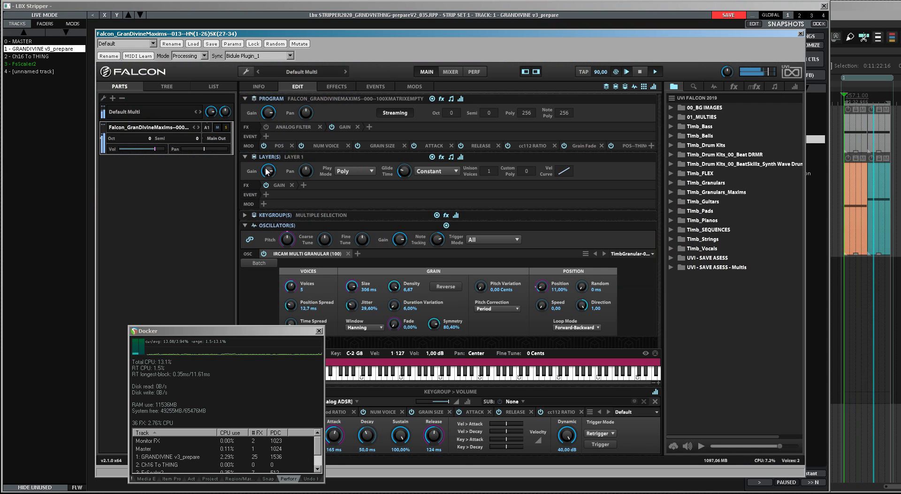
left_click(212, 86)
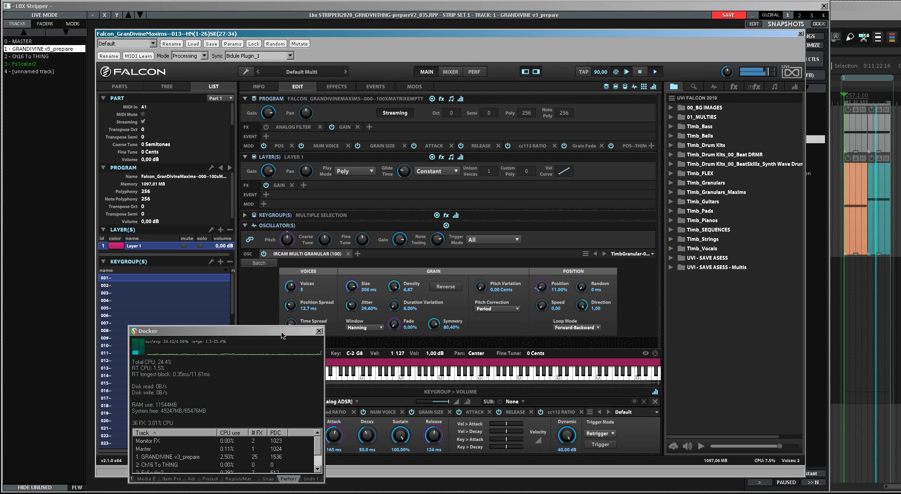
left_click(319, 331)
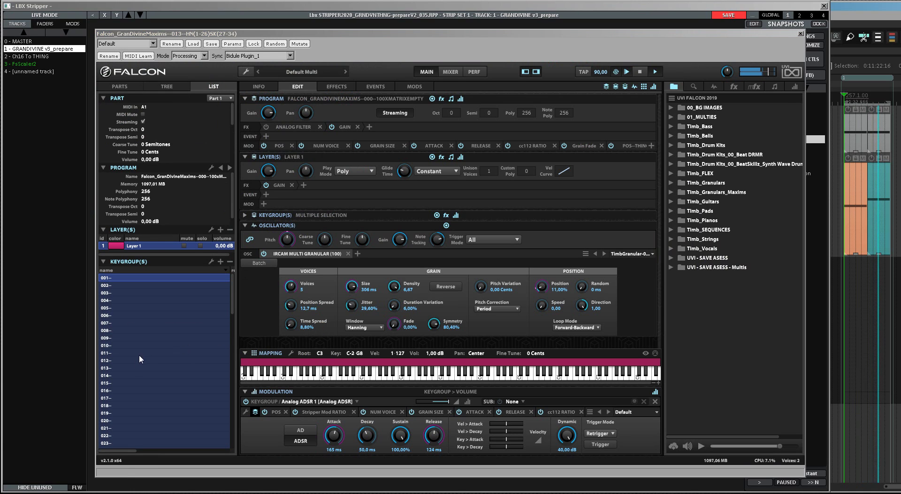
scroll(136, 362, "down", 6)
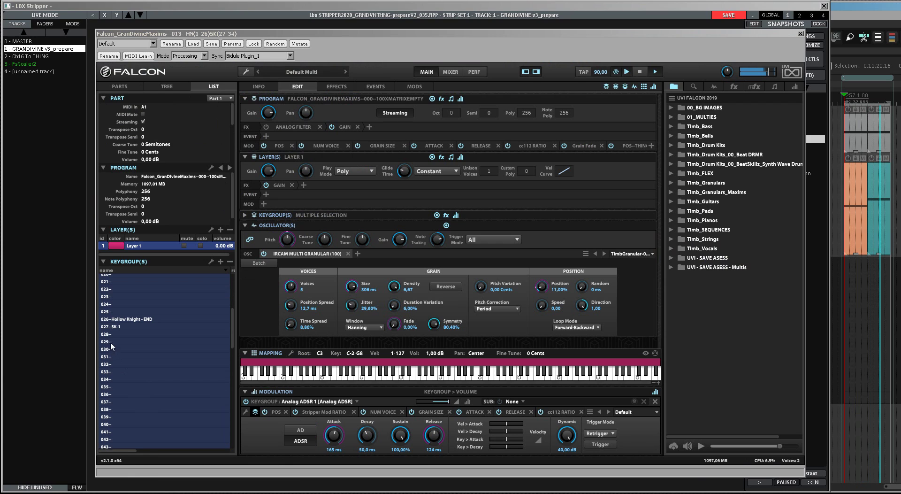
left_click(112, 364)
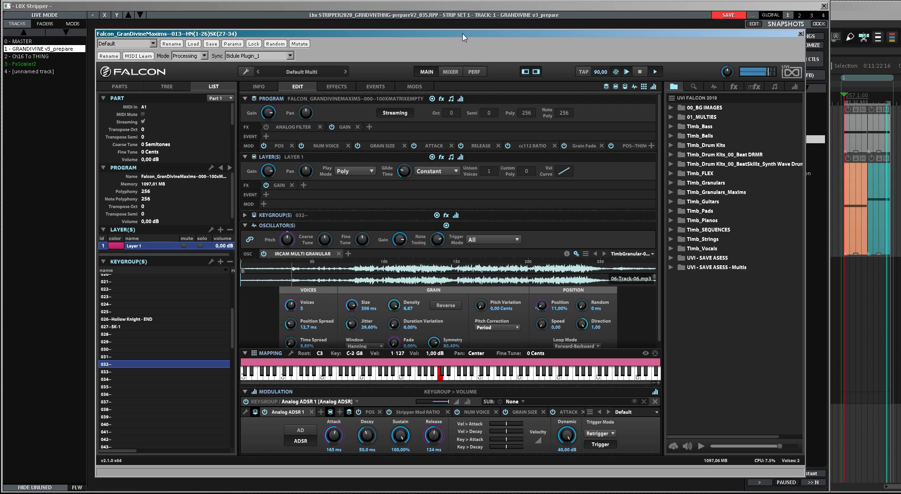
Narrow the Stripper window, move the Falcon window beside it, and enlarge keygroup 032's waveform to watch the grain position.
left_click(448, 8)
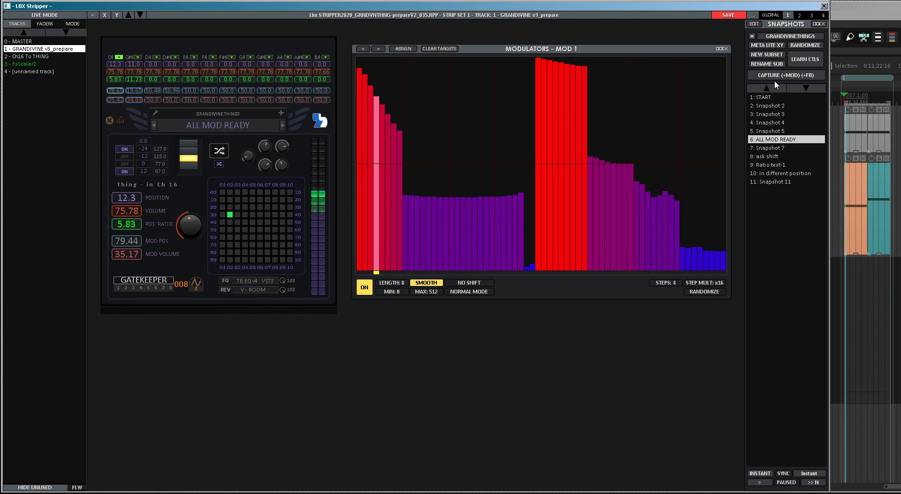
left_click_drag(827, 74, 667, 76)
left_click_drag(760, 35, 840, 38)
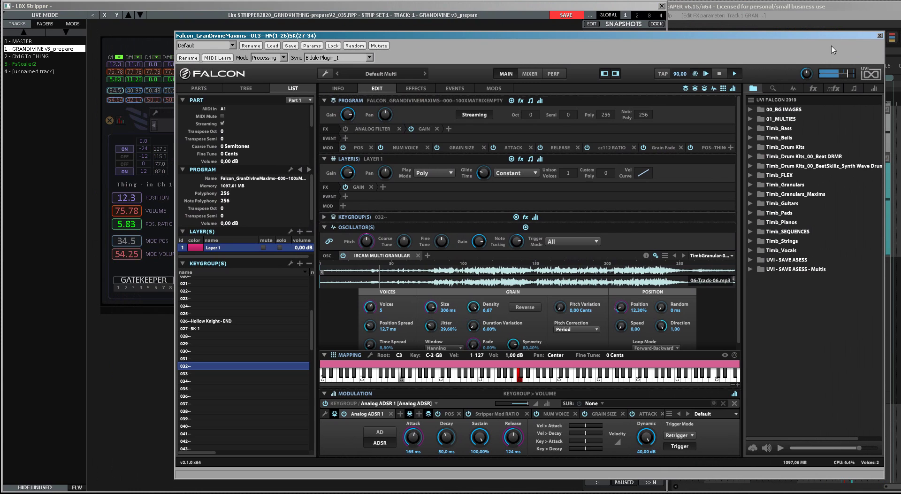
left_click(655, 255)
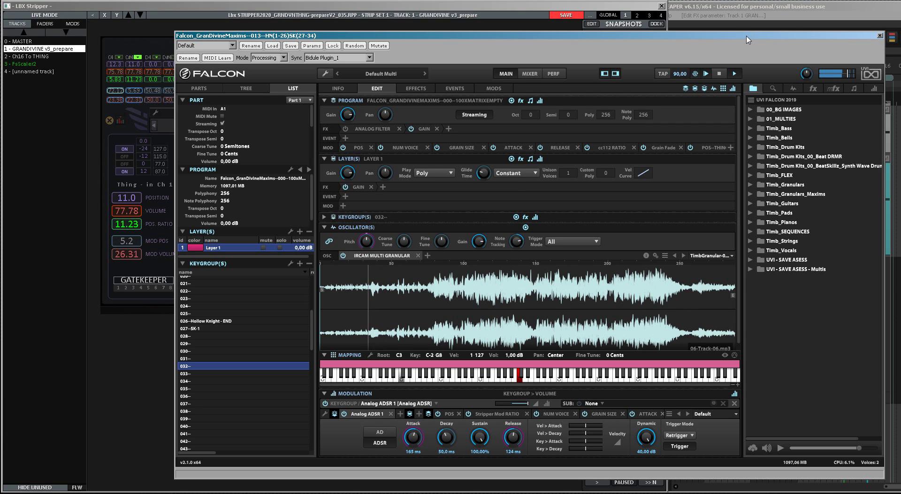
left_click(738, 8)
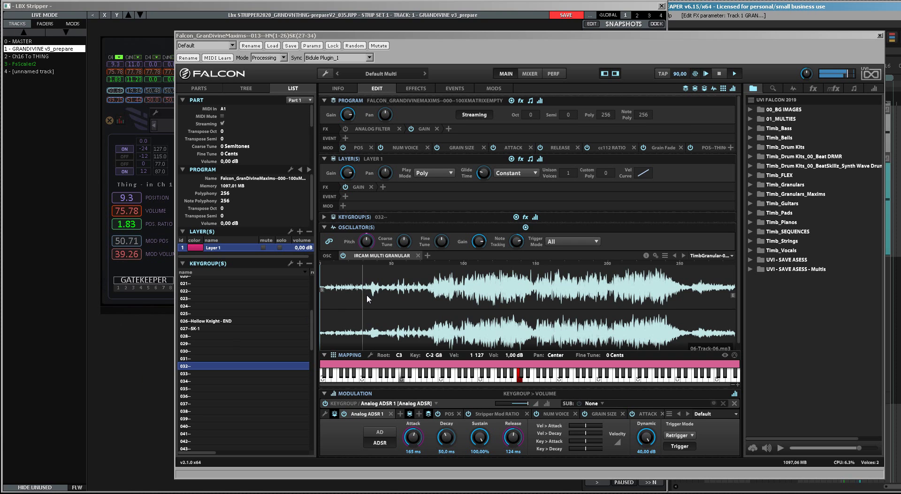
Close the Falcon window and widen the Stripper window to show the whole modulator and the snapshot list.
left_click(880, 36)
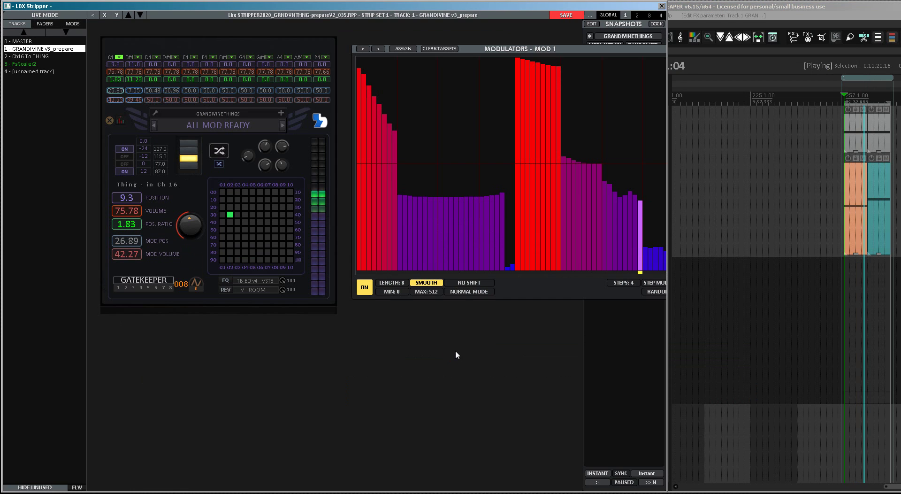
left_click_drag(667, 317, 787, 317)
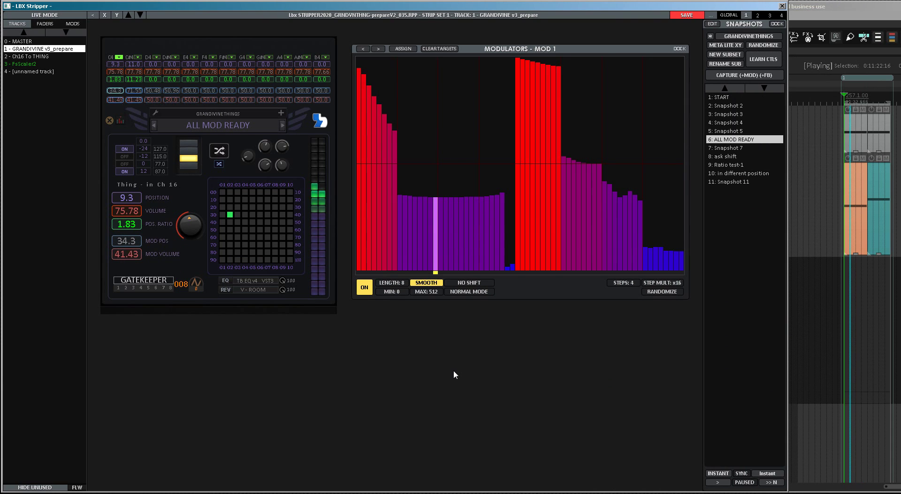
Redraw part of the flat block between MOD 1's two tall blocks with slightly uneven bar heights.
key("space")
left_click_drag(406, 196, 460, 195)
key("space")
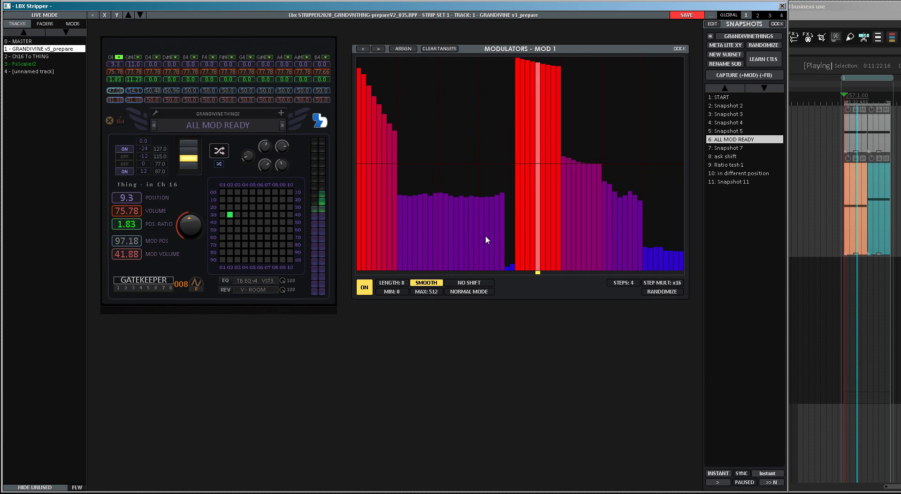
Extend the low gap before MOD 1's second tall block on both sides and give that block a slightly shorter first bar.
key("space")
left_click_drag(519, 265, 525, 262)
key("space")
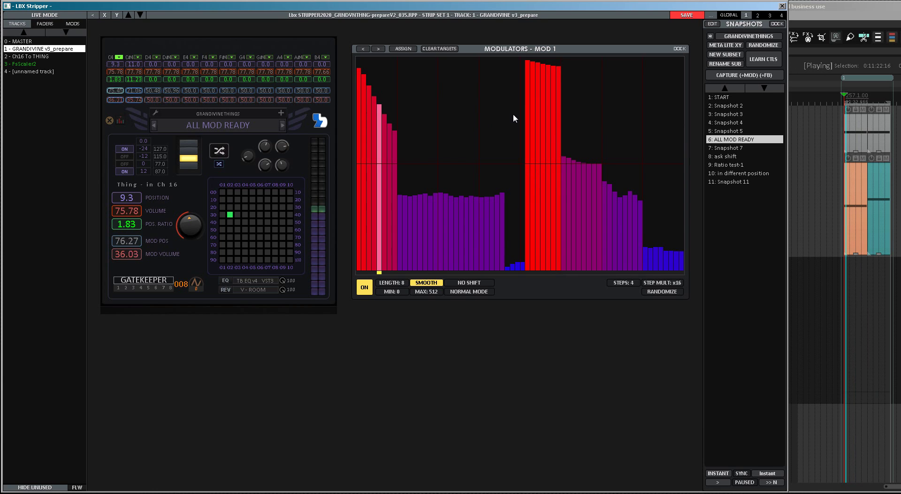
left_click(523, 91)
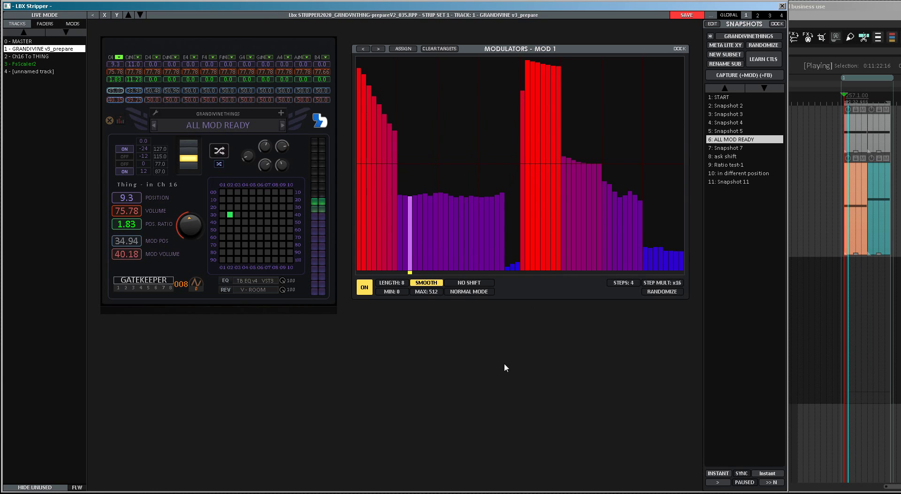
left_click(502, 266)
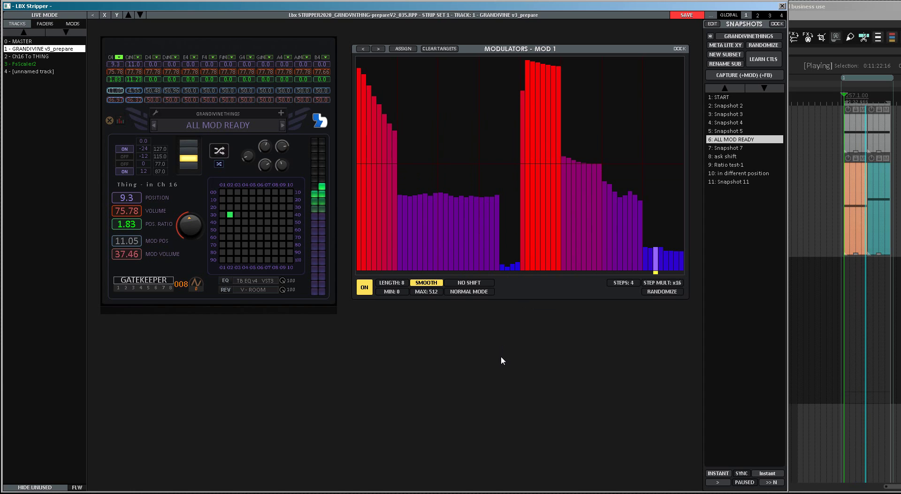
Redraw the block between MOD 1's first tall block and the gap as a shallow, uneven dip, then audition it.
key("space")
key("space")
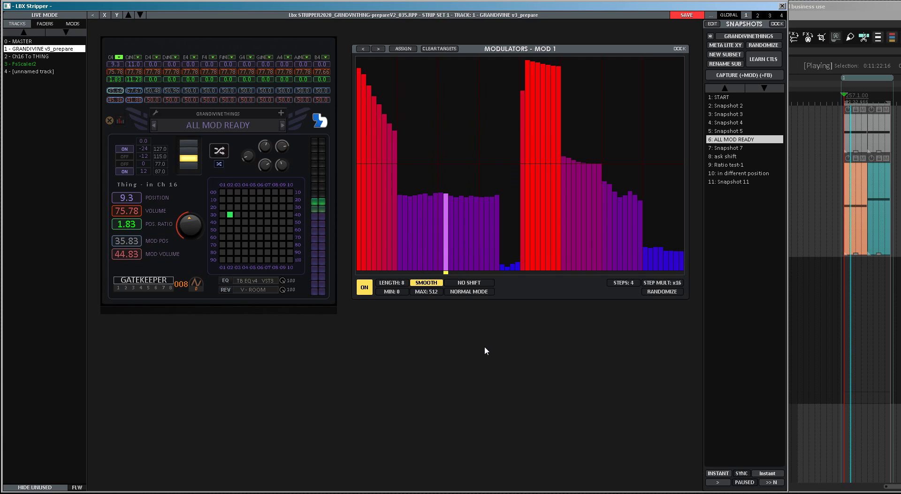
key("space")
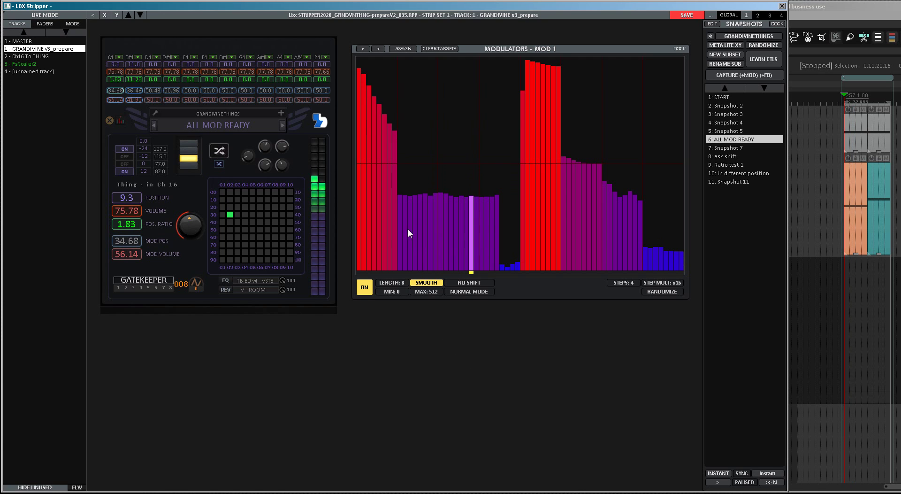
left_click_drag(401, 196, 481, 201)
key("space")
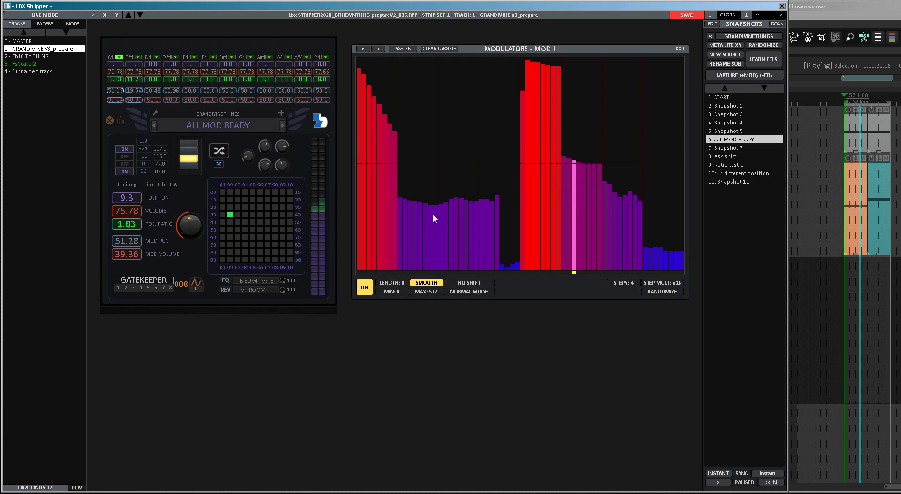
left_click(435, 378)
key("space")
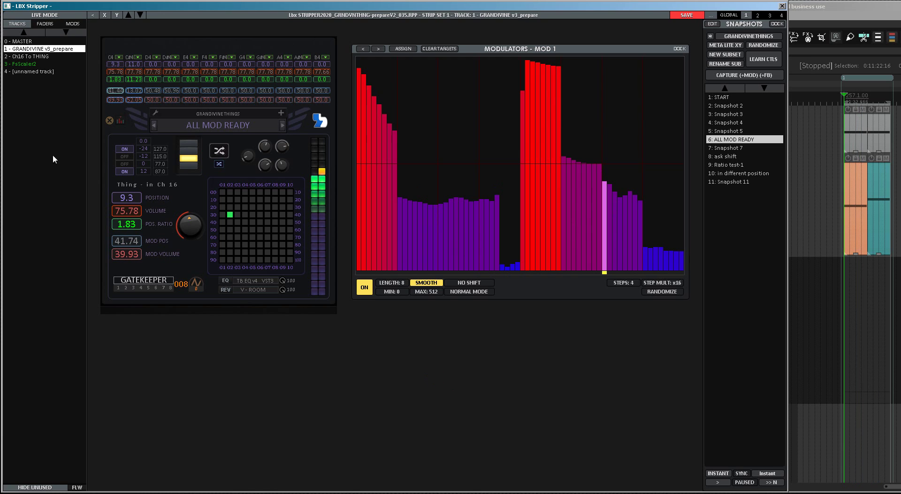
key("space")
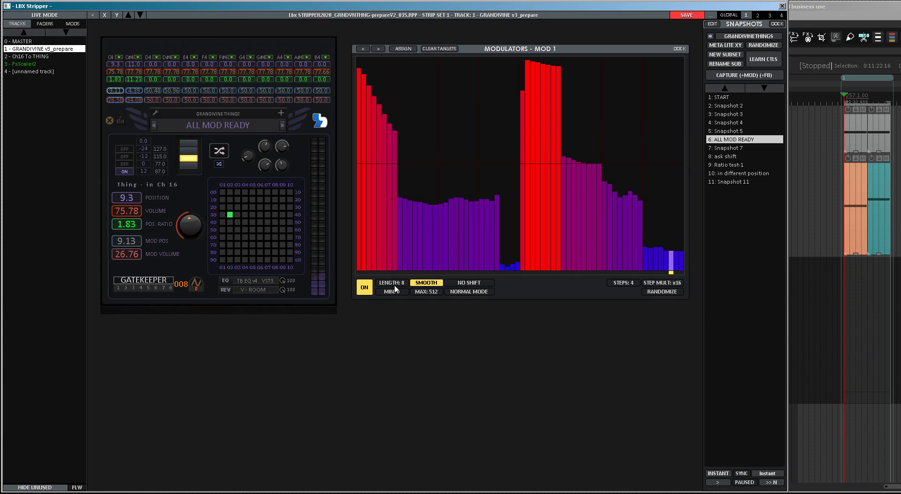
Try MOD 1 with a length of 4 during playback.
scroll(393, 283, "down", 4)
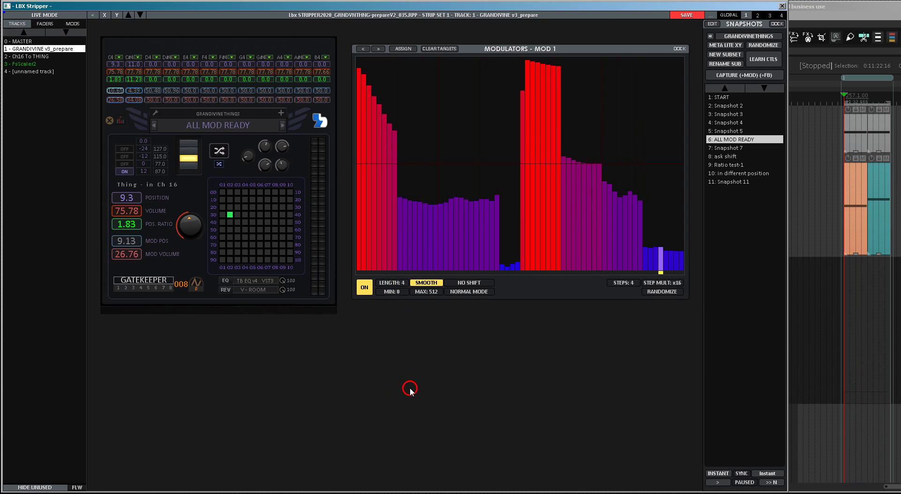
key("space")
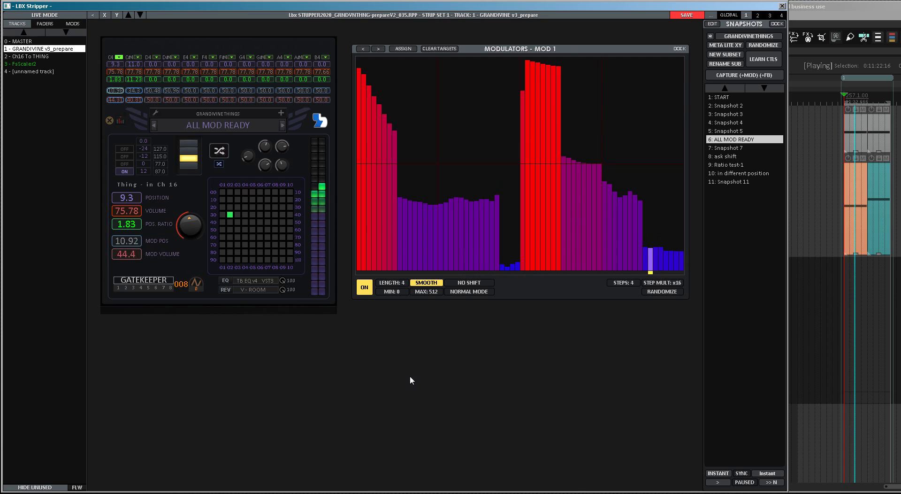
key("space")
Set MOD 1's length to 16 and resume playback.
left_click(389, 283)
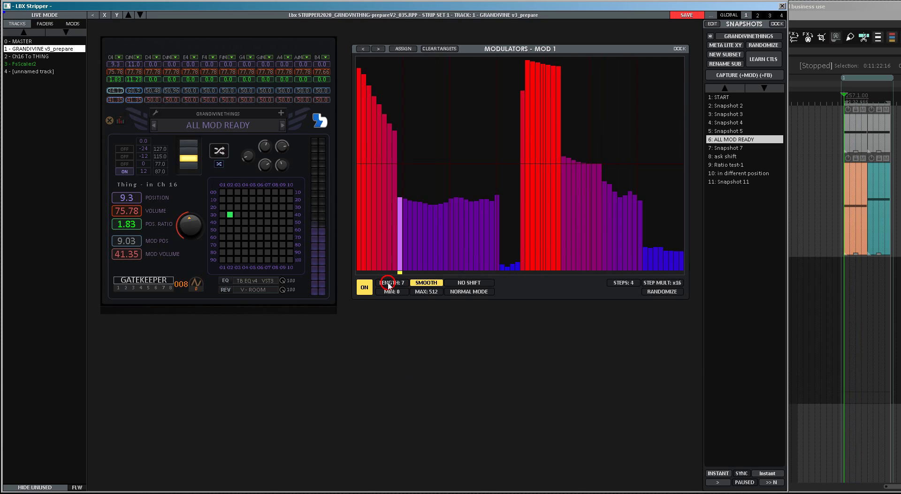
scroll(389, 284, "up", 9)
key("space")
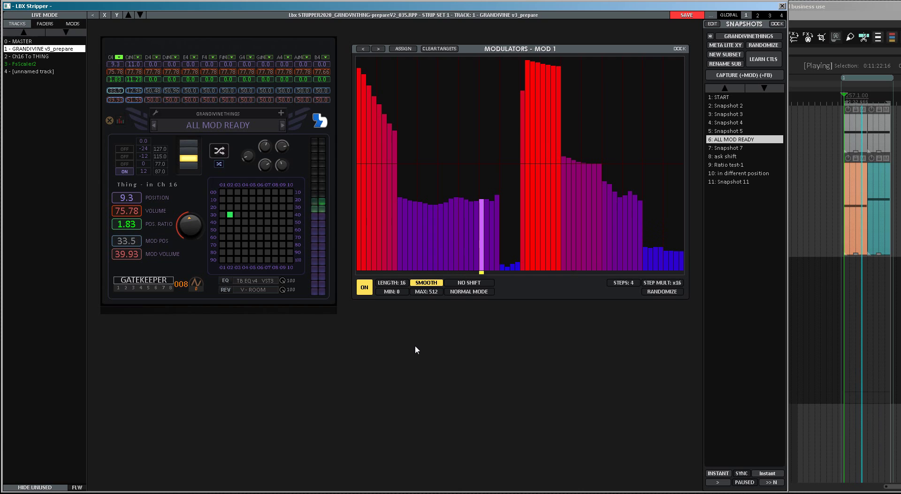
Switch to the REAPER arrangement, replace the teal item with a copy of the orange item beside it, and resume playback.
left_click_drag(875, 202, 855, 280)
left_click_drag(857, 208, 878, 209)
key("space")
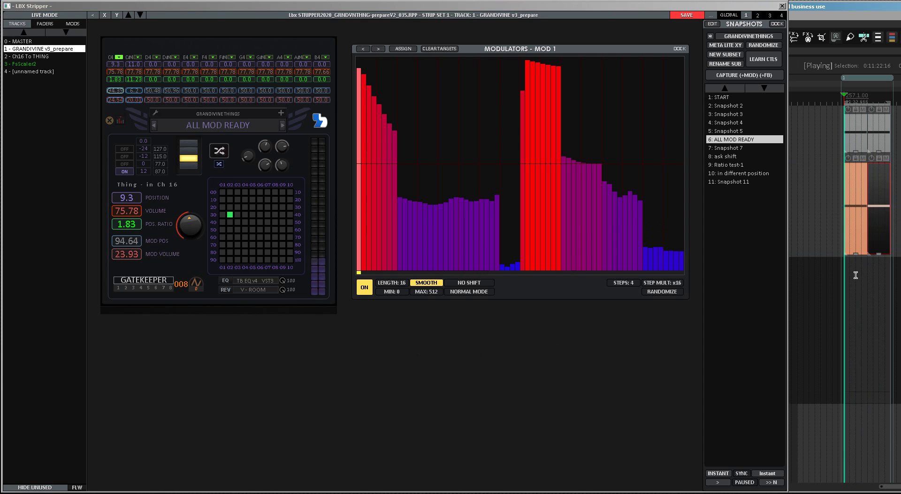
left_click(502, 353)
left_click(793, 338)
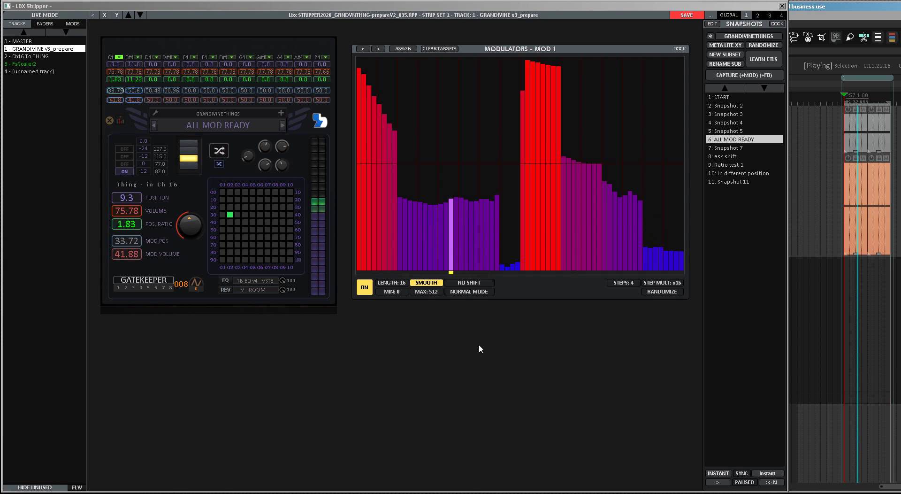
Lower one bar just after the small crest in the block between MOD 1's tall blocks.
left_click(463, 209)
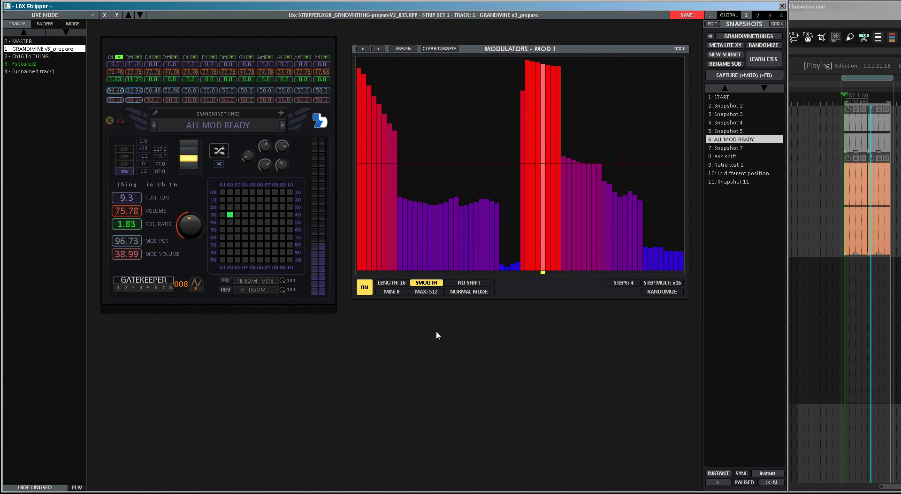
Set C4's volume to 100.0 and resume playback.
key("space")
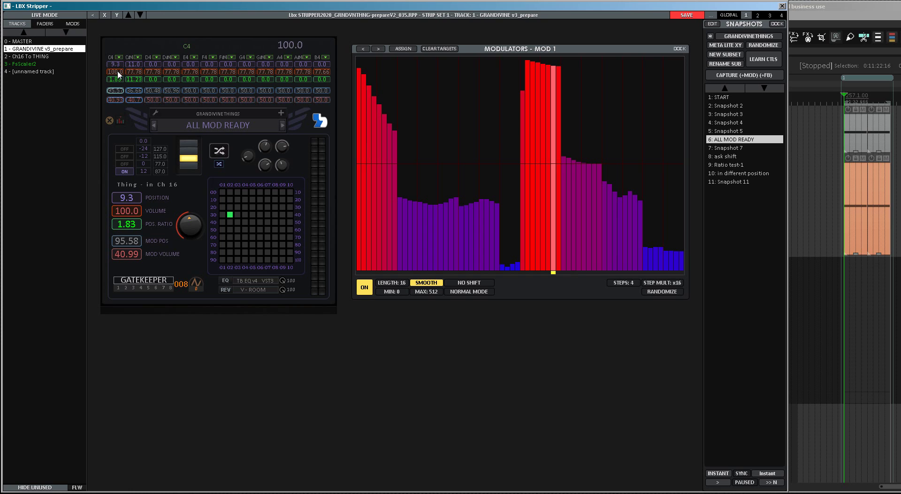
key("space")
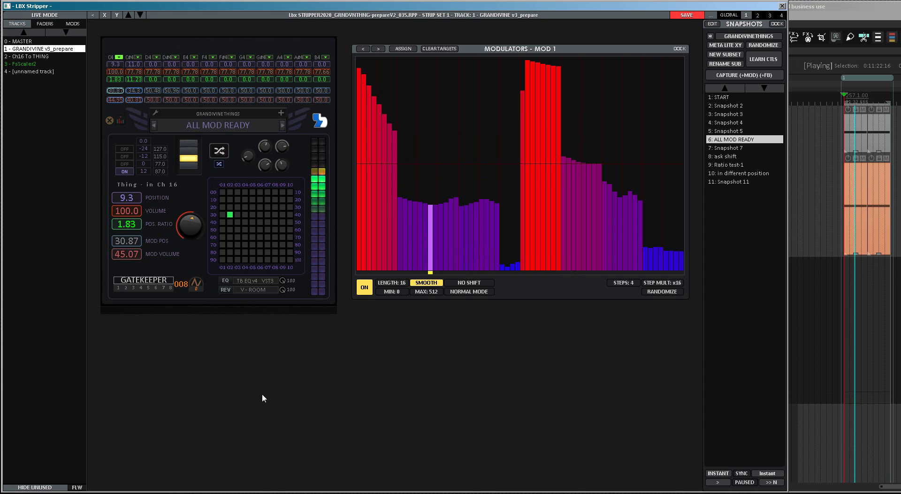
Lower and even out the bars in the block between MOD 1's tall blocks, flattening its small crest.
left_click(412, 201)
left_click(427, 207)
key("space")
left_click(423, 207)
left_click_drag(422, 207, 445, 206)
key("space")
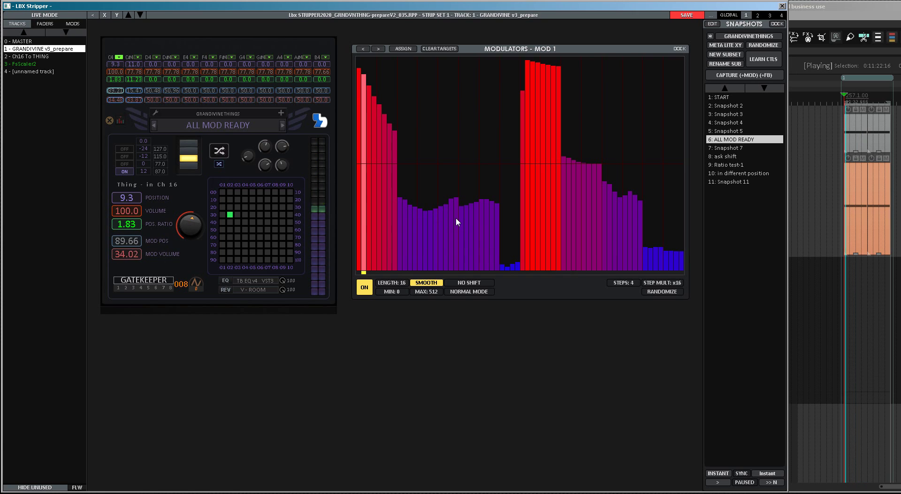
left_click_drag(449, 209, 461, 209)
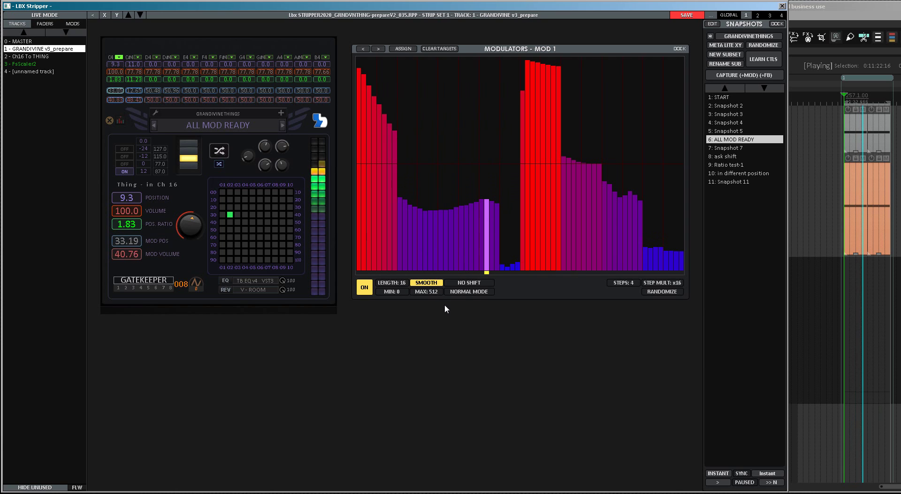
Turn on the 0 transposition row and turn off the 12 row, closing the V-ROOM reverb window, and resume playback.
key("space")
left_click(125, 164)
left_click(225, 289)
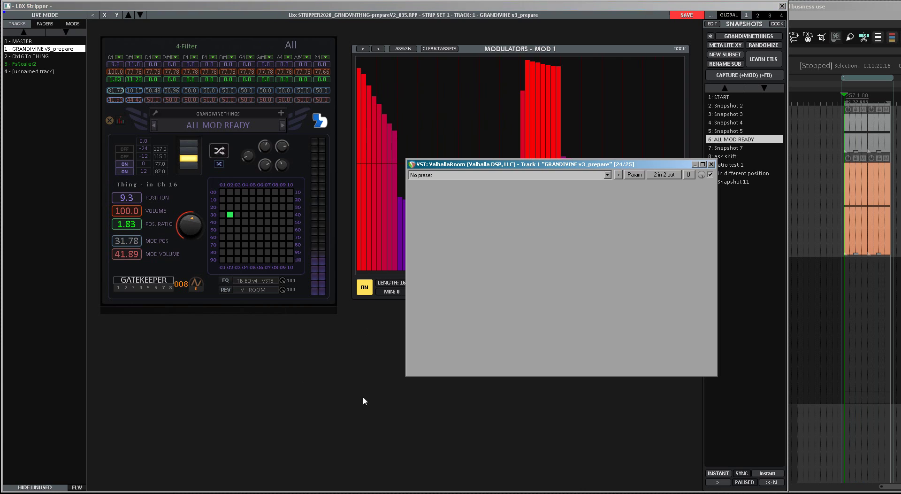
left_click(712, 164)
left_click(125, 172)
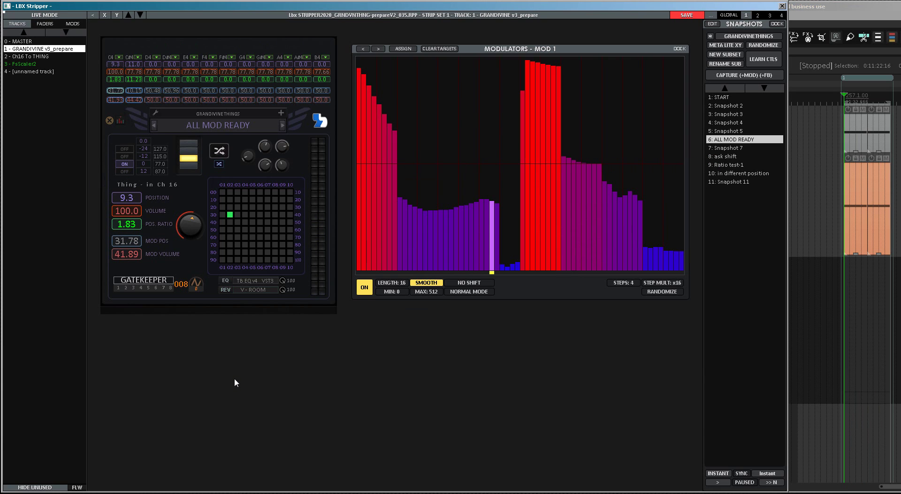
key("space")
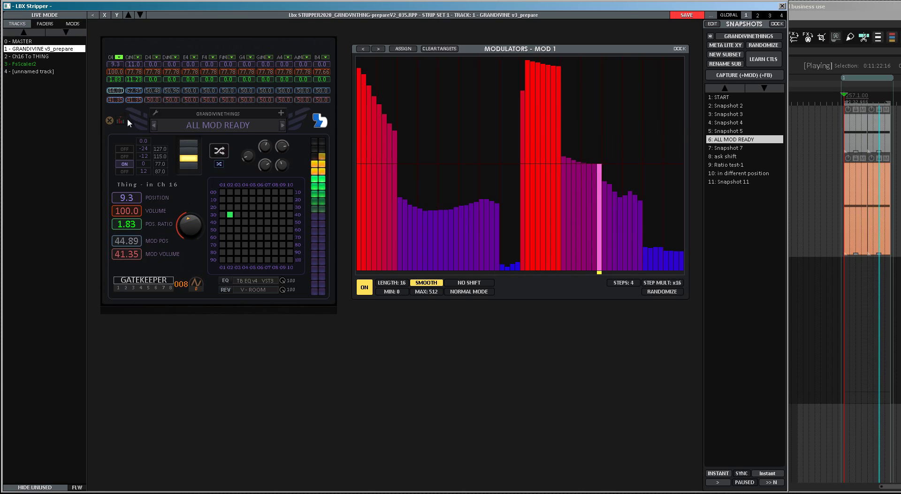
Check C4's mod volume modulator, stop playback, and load Snapshot 7 with C4's position modulator, MOD 1, shown.
left_click(116, 100)
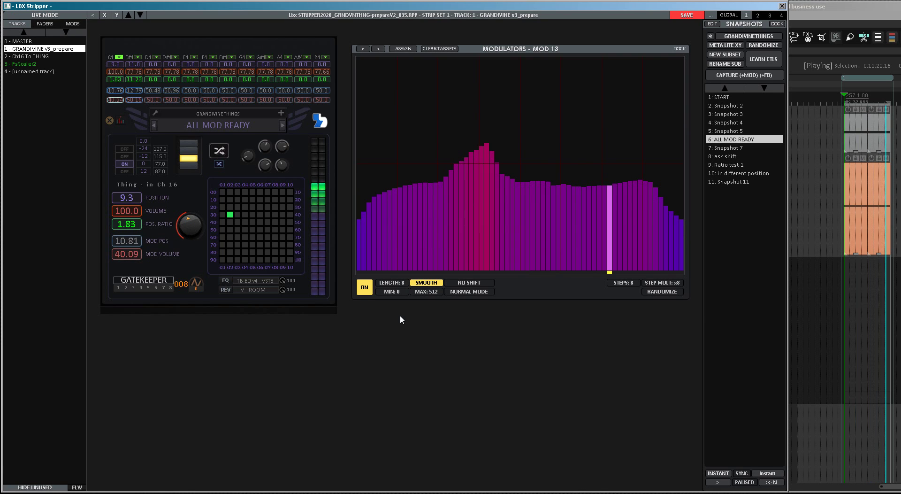
key("space")
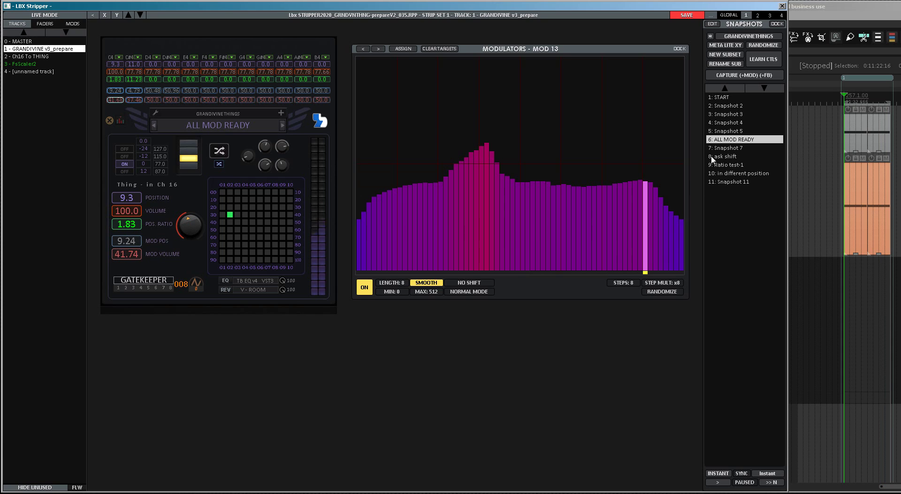
left_click(720, 147)
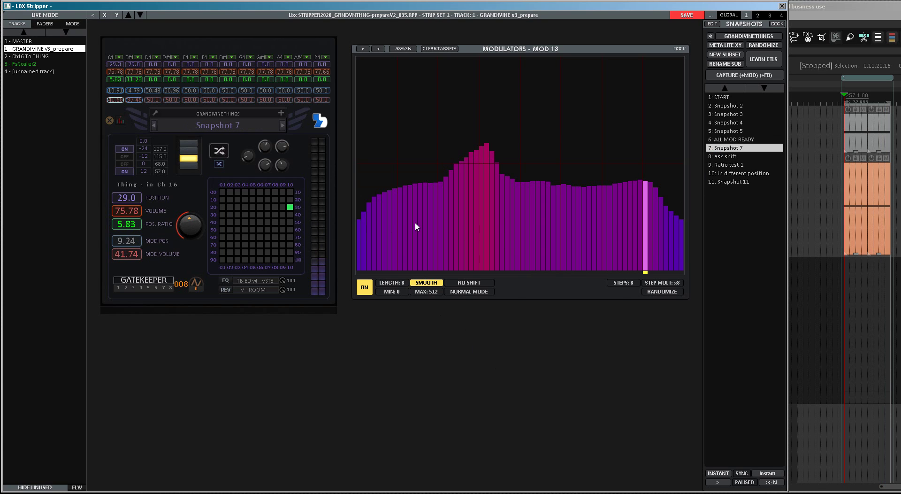
left_click(115, 91)
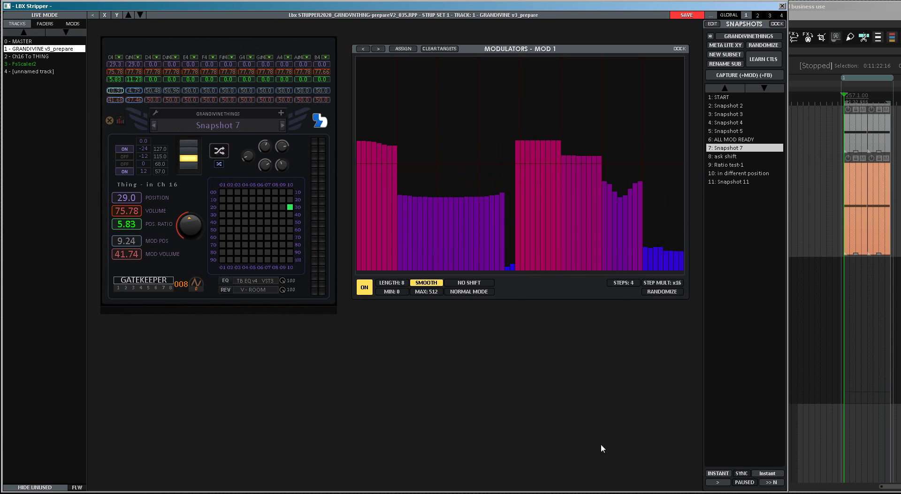
In the REAPER arrangement, replace the second orange item with the teal item and start playback.
left_click(879, 213)
key("Delete")
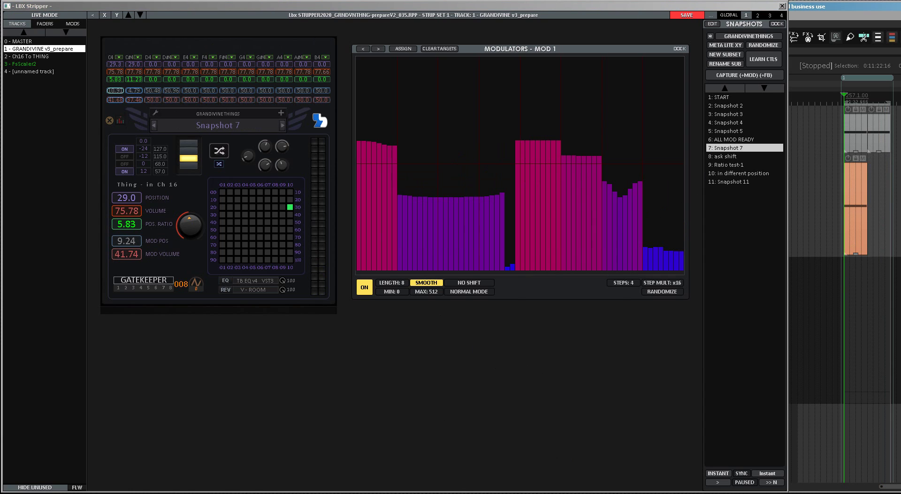
mouse_move(874, 207)
left_mouse_down()
mouse_move(895, 206)
mouse_move(884, 207)
left_mouse_up()
left_click(551, 348)
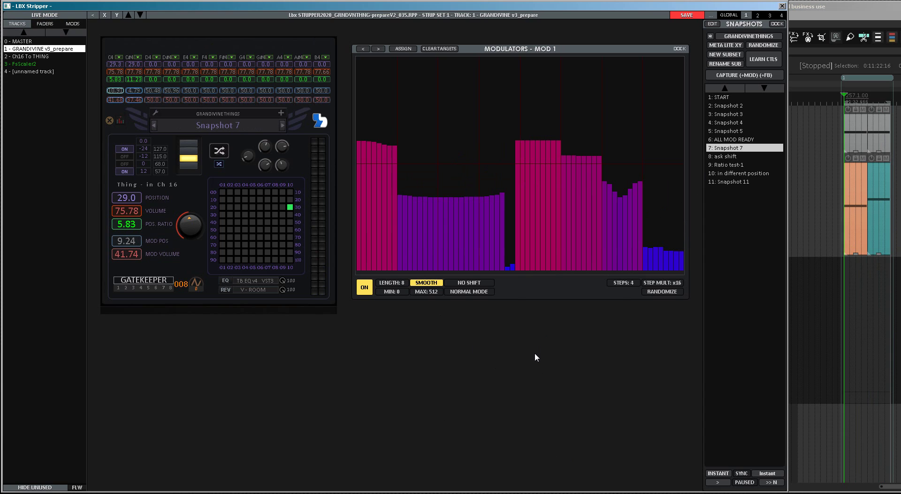
key("space")
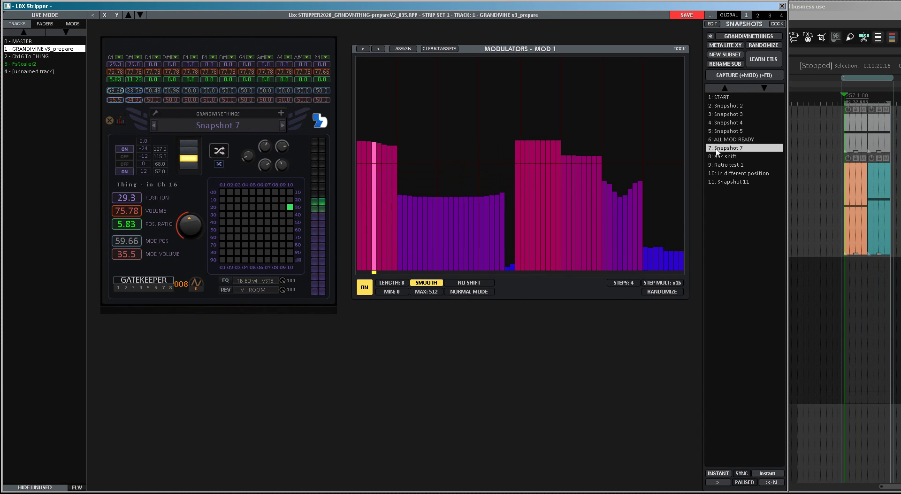
Load the ask shift snapshot, switch off Bidule, and compare the sound with Snapshot 7 before returning to ask shift.
left_click(718, 157)
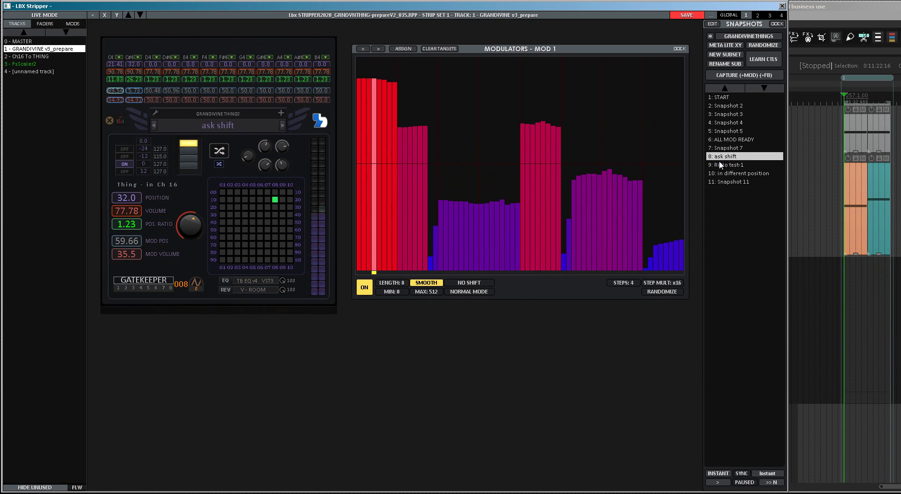
key("space")
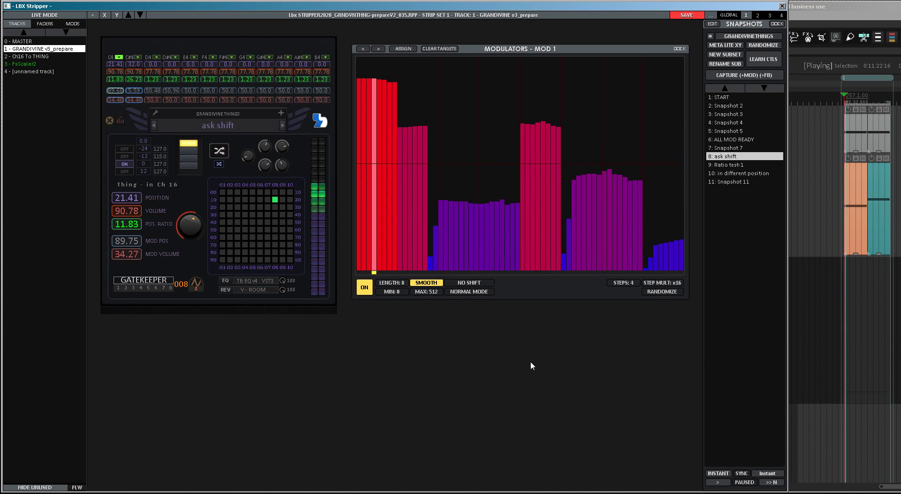
key("space")
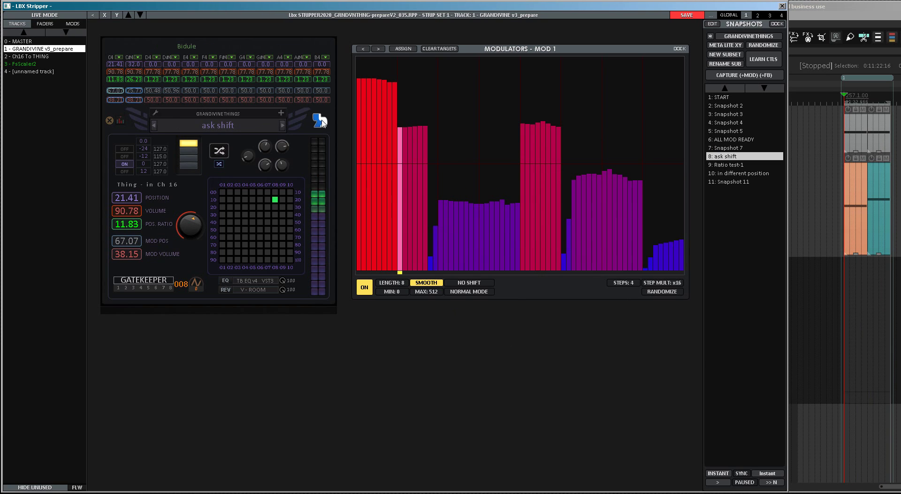
left_click(725, 148)
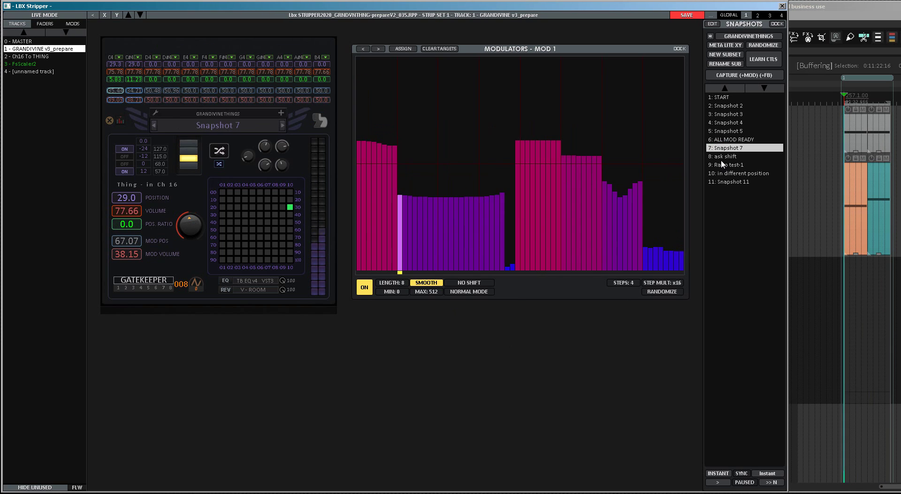
left_click(723, 158)
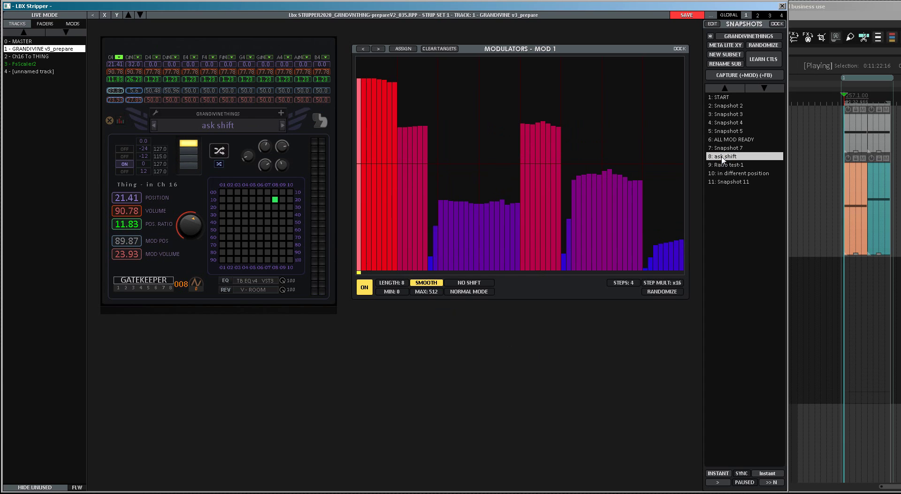
Load the Ratio test-1 snapshot and play it back.
key("space")
left_click(725, 165)
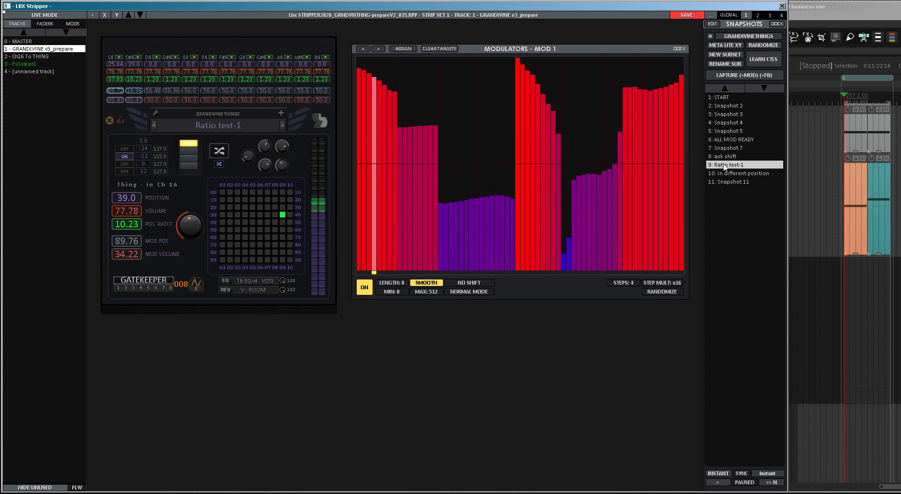
key("space")
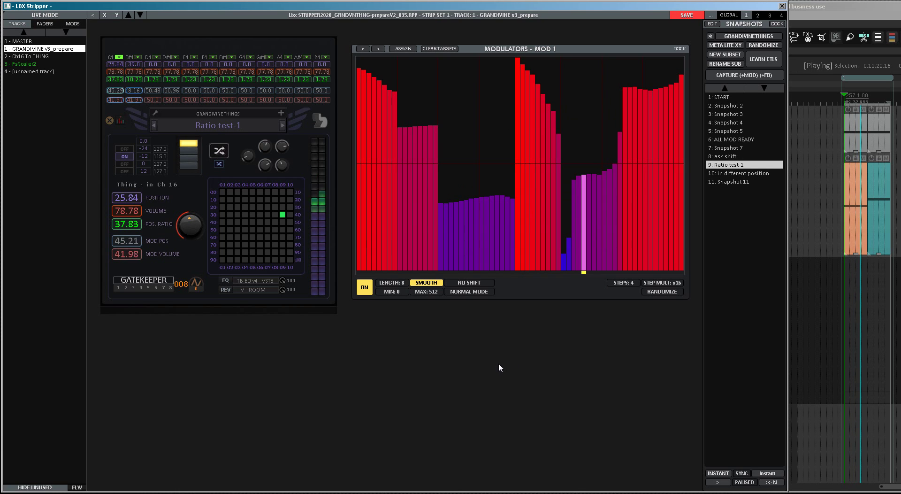
Examine C#4's position modulator, MOD 2, and return to C4's MOD 1 during playback.
mouse_move(134, 93)
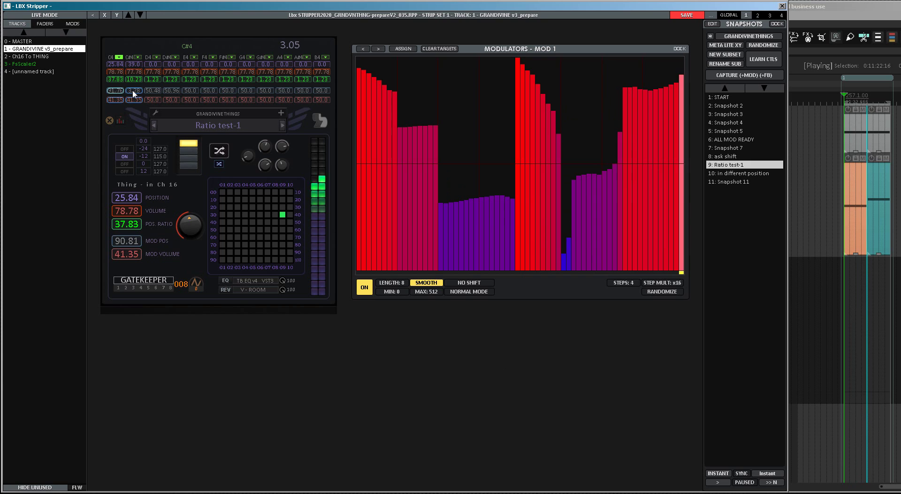
left_click(133, 94)
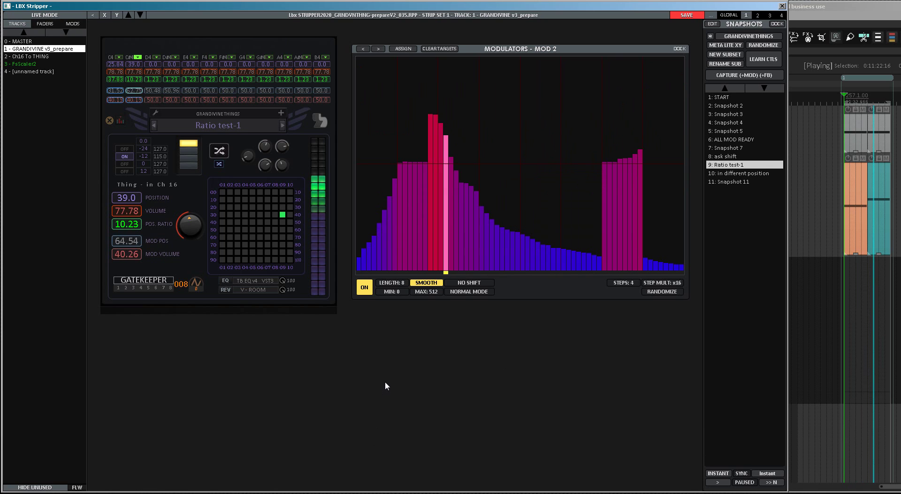
key("space")
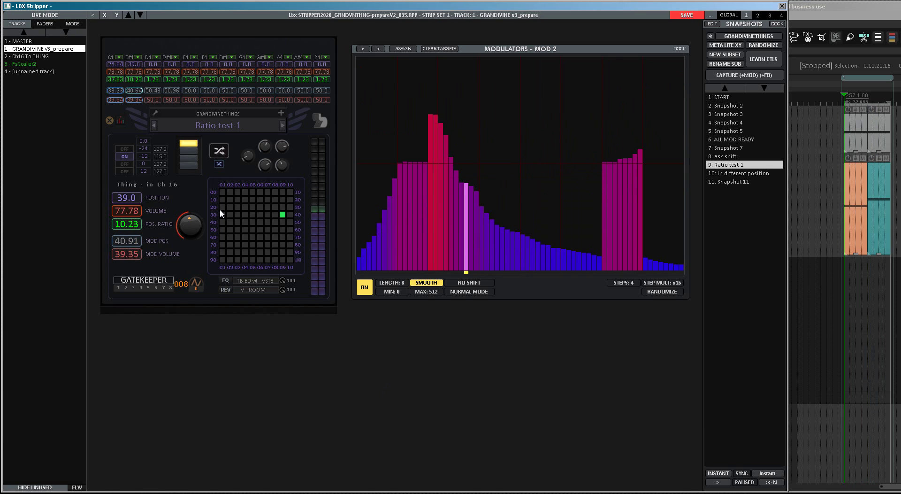
left_click(115, 93)
key("space")
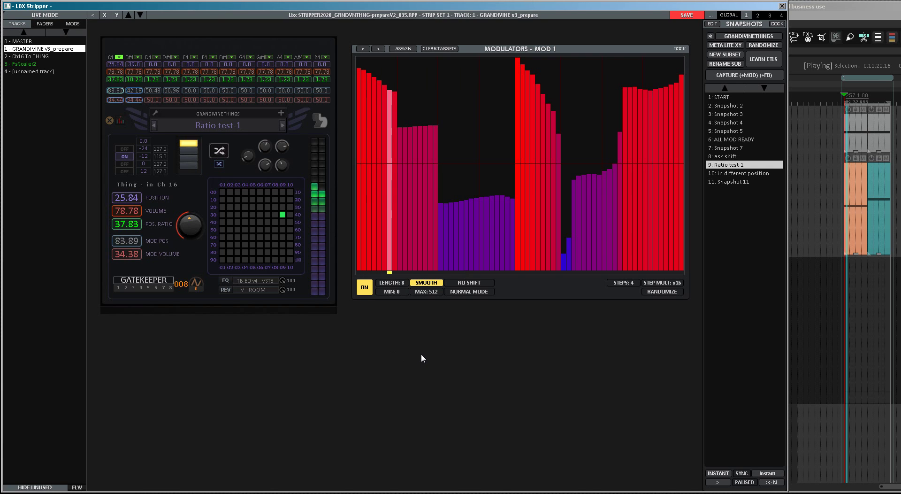
Load the in different position snapshot, turn on the 0 transposition row, turn off the -12 row, and resume playback.
left_click(720, 174)
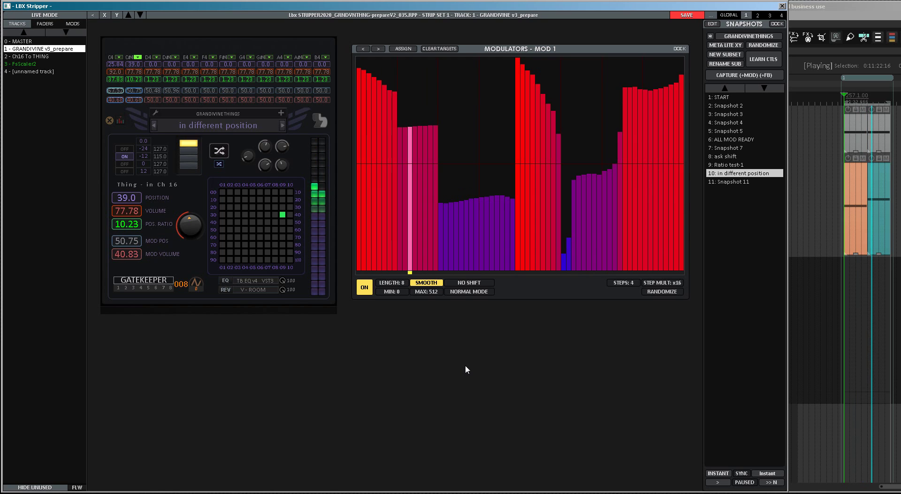
key("space")
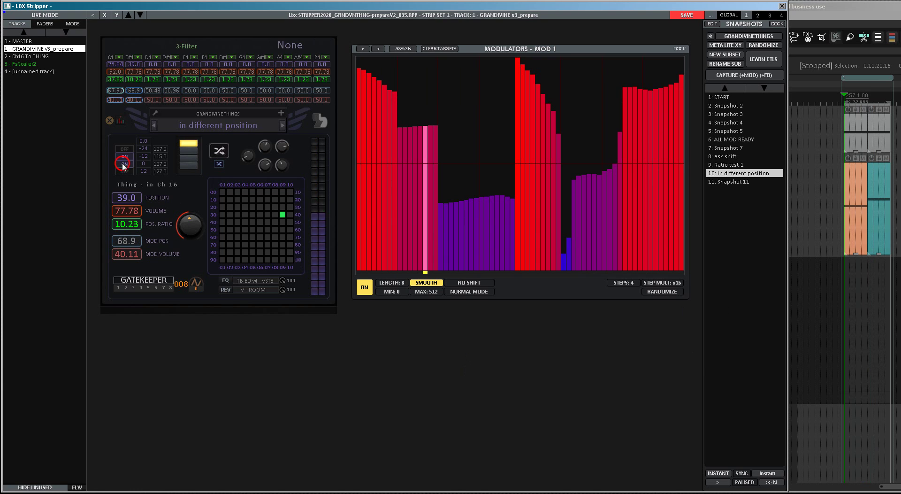
key("space")
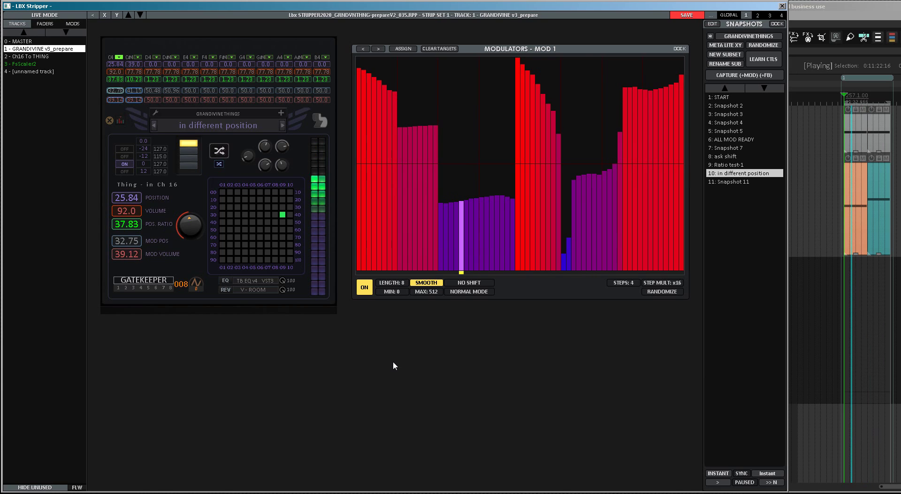
Audition other cells of the position grid, including column 03 in row 40, and select column 01 in row 10.
key("space")
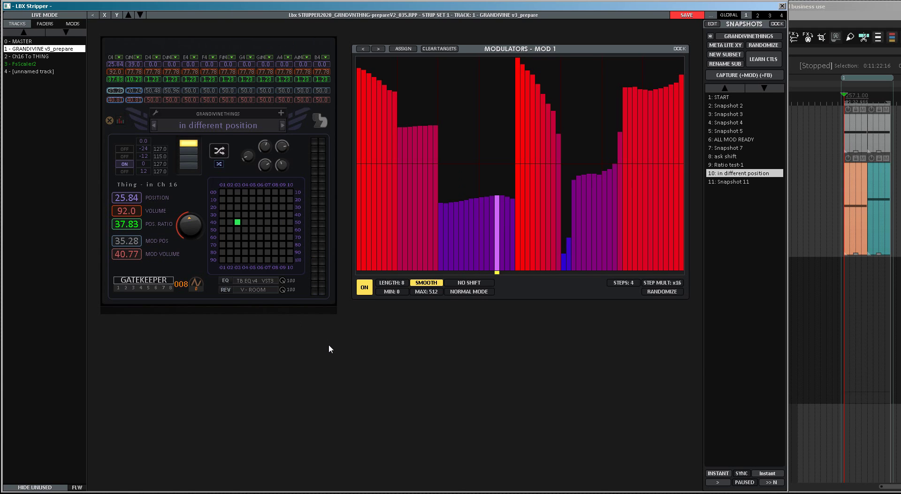
key("space")
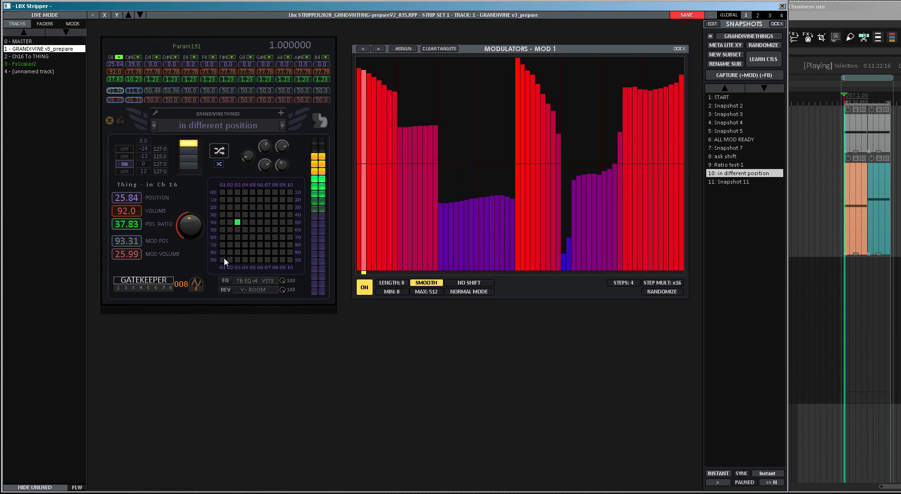
key("space")
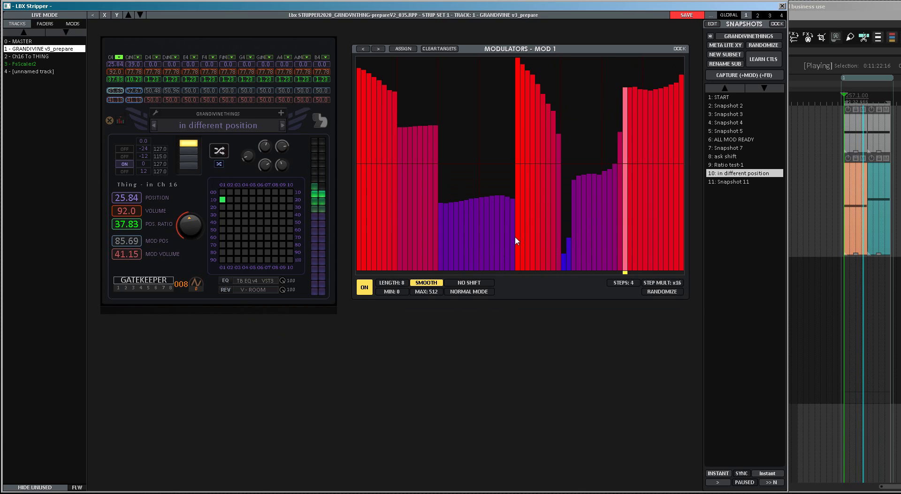
Lower MOD 1's last tall block to a medium step followed by a flat low block, and resume playback.
key("space")
left_click_drag(626, 131, 650, 133)
left_click_drag(645, 91, 653, 104)
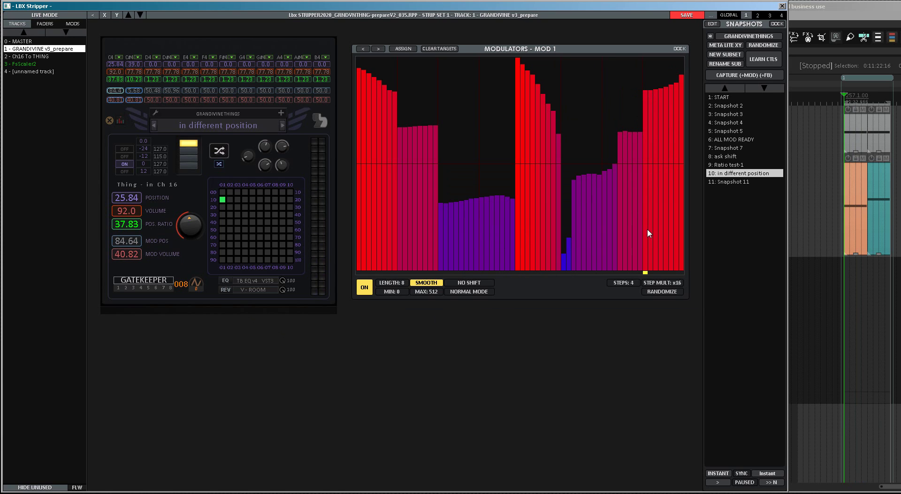
left_click_drag(647, 232, 684, 230)
key("space")
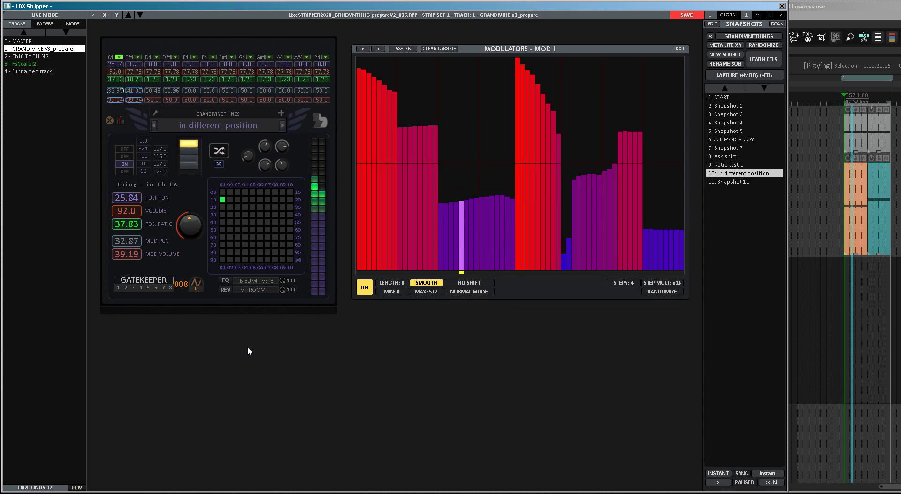
In TB EQ v4, lower the 325 Hz band's ratio to about 2.4 and set the blue bell to 1657 Hz at -6.8 dB.
key("space")
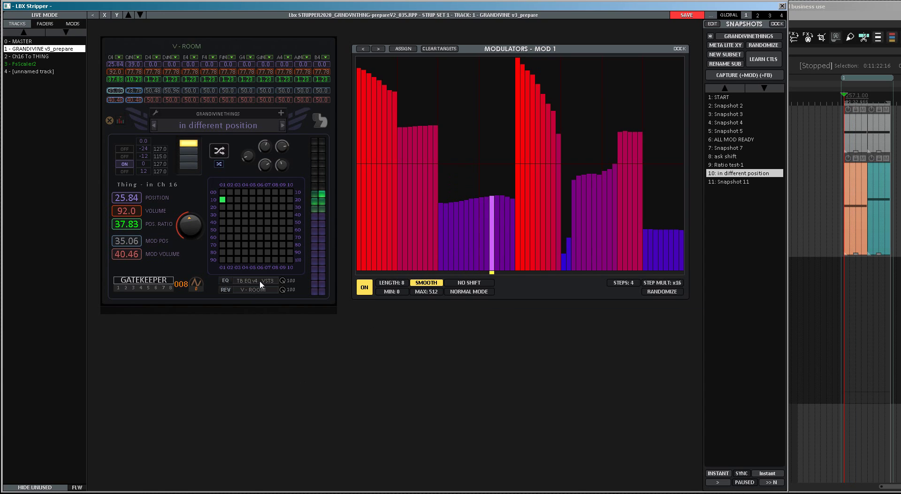
left_click(255, 280)
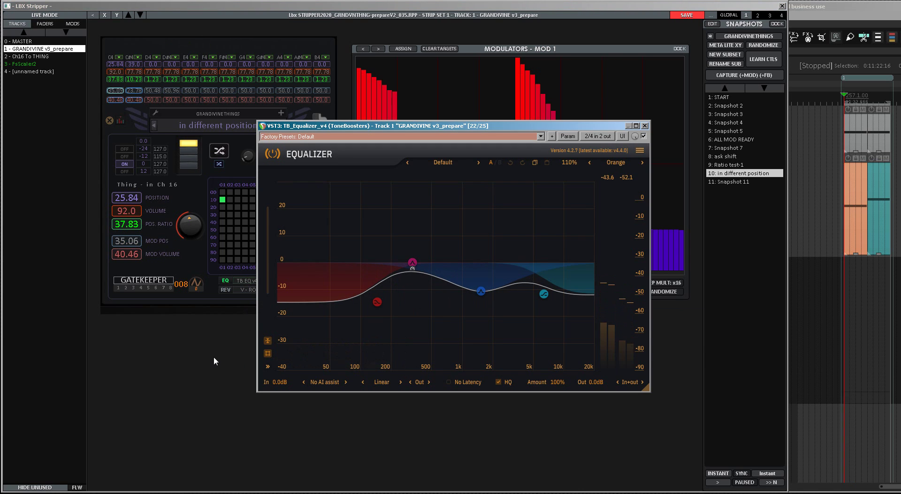
key("space")
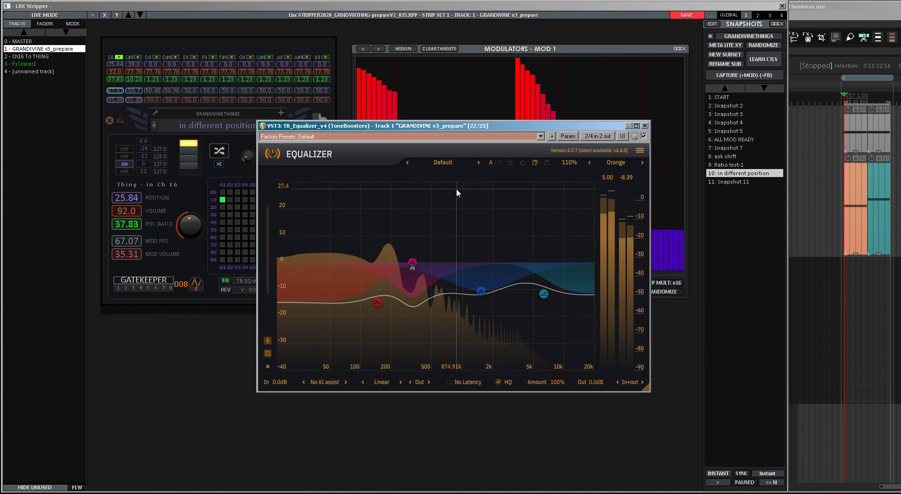
key("space")
left_click(412, 262)
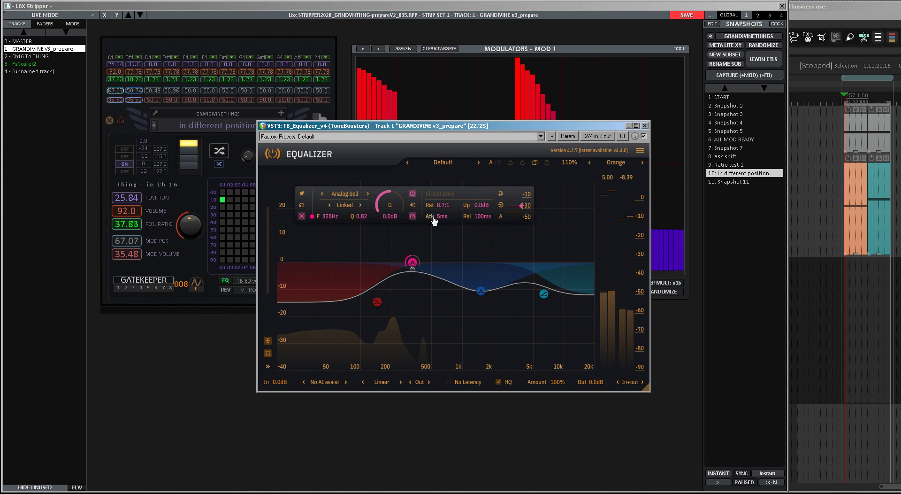
key("space")
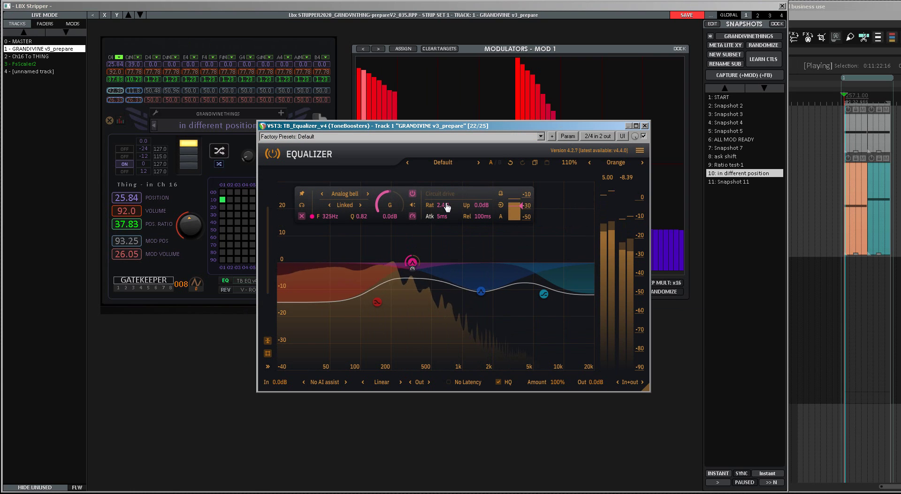
left_click_drag(484, 296, 487, 283)
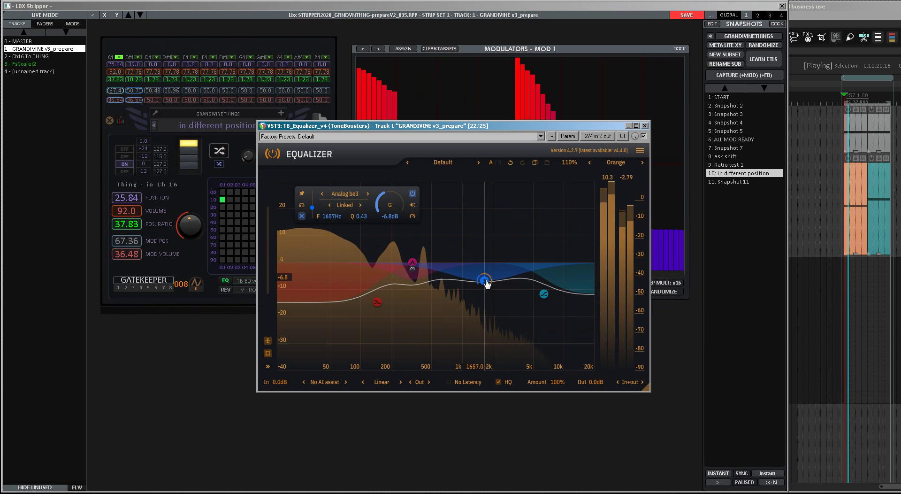
left_click(645, 125)
Capture the current settings as a new snapshot and rename it naf.
left_click(727, 80)
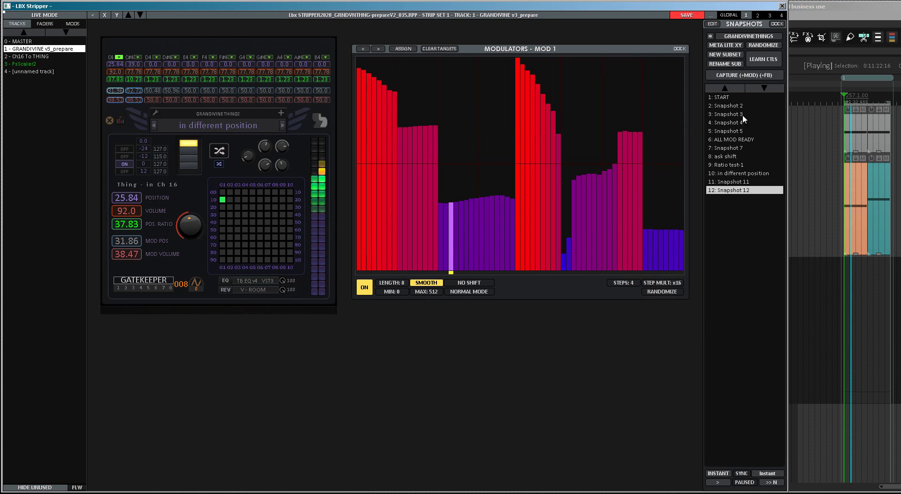
right_click(729, 195)
left_click(732, 198)
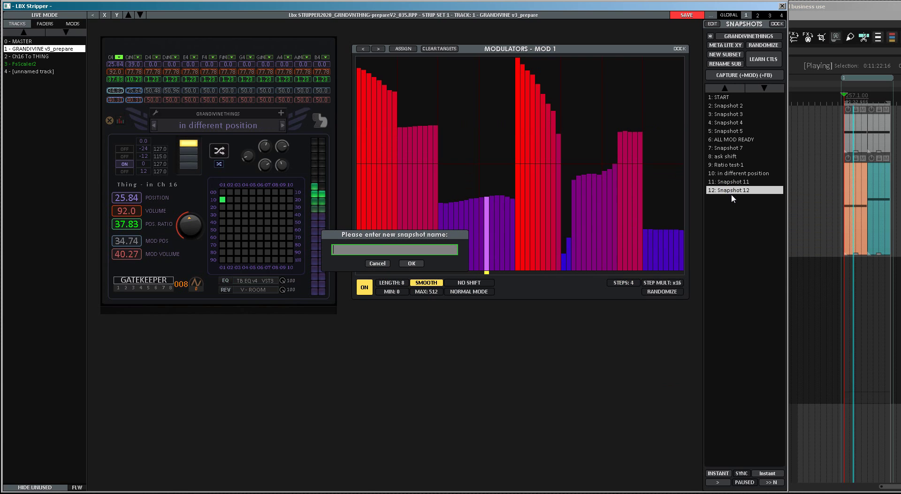
type("naf")
key("Return")
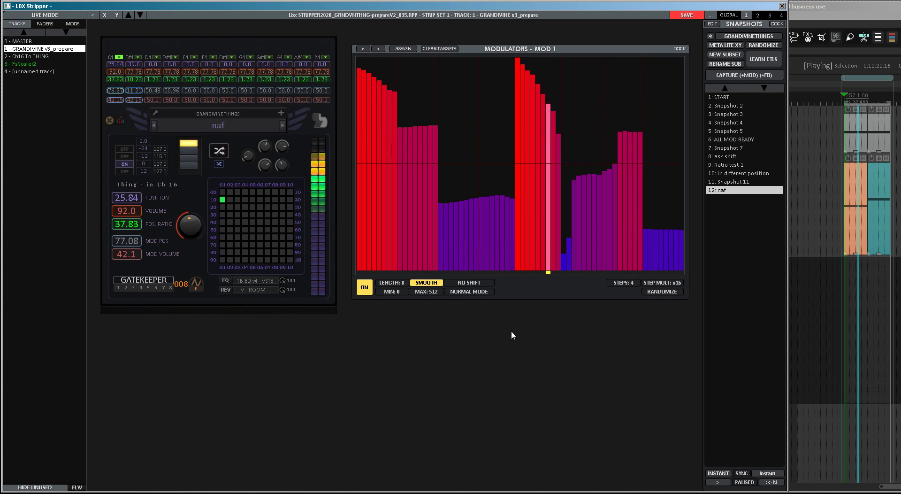
Reshape MOD 1's tall middle block into a medium-height curve and fill the low gap beside it, checking by playback.
left_click_drag(548, 112, 517, 112)
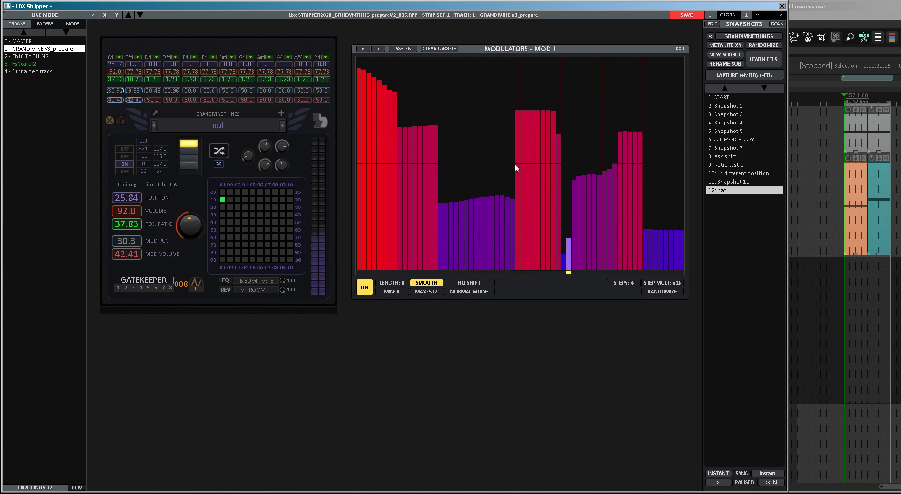
left_click(518, 195)
key("space")
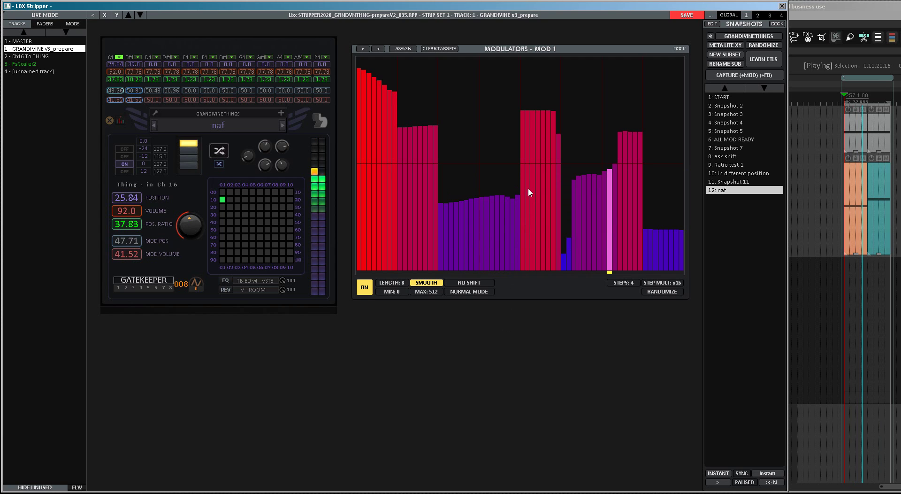
left_click_drag(530, 180, 559, 168)
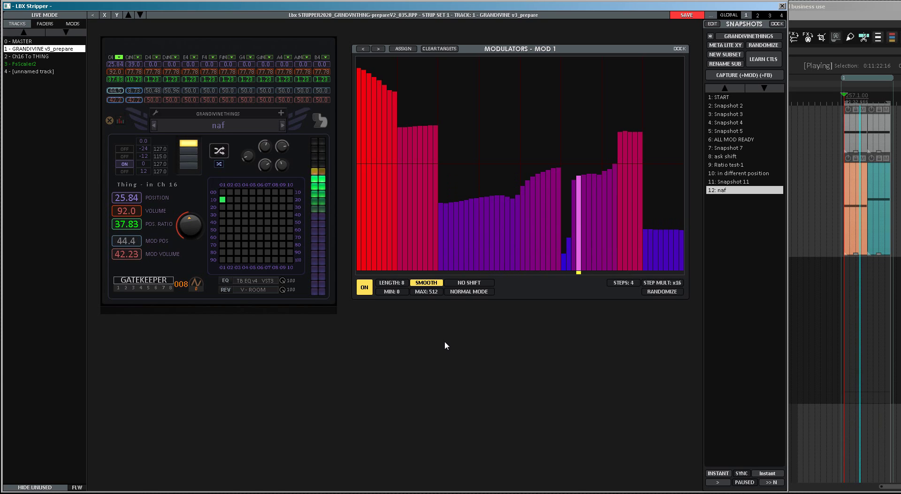
key("space")
left_click_drag(562, 168, 573, 170)
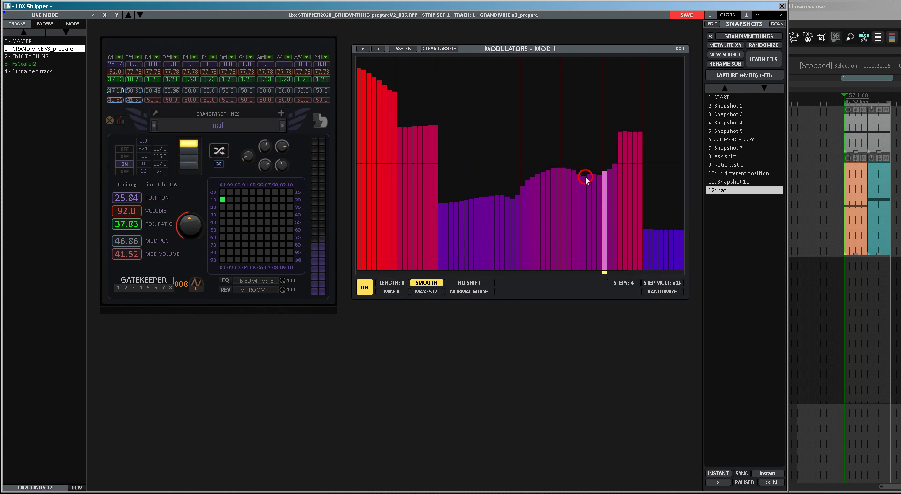
key("space")
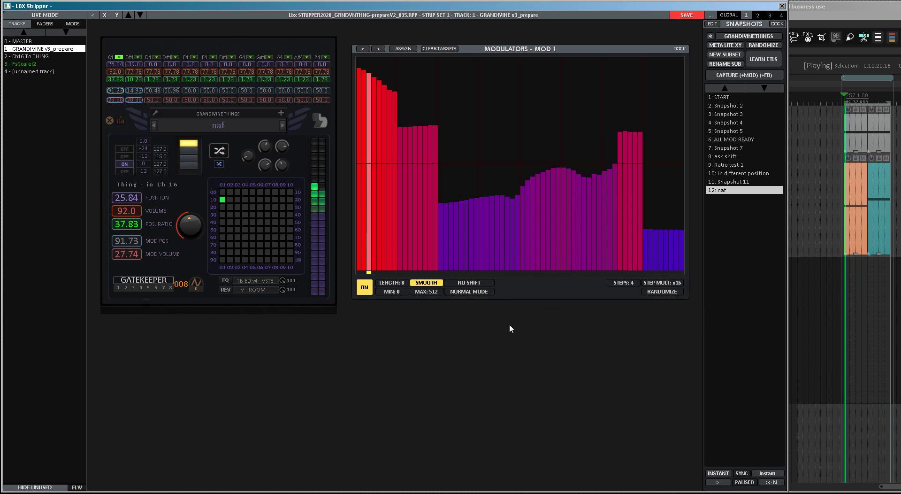
Update the naf snapshot with the reshaped modulator and save the project.
key("space")
right_click(718, 190)
left_click(730, 240)
key("space")
key("ctrl+s")
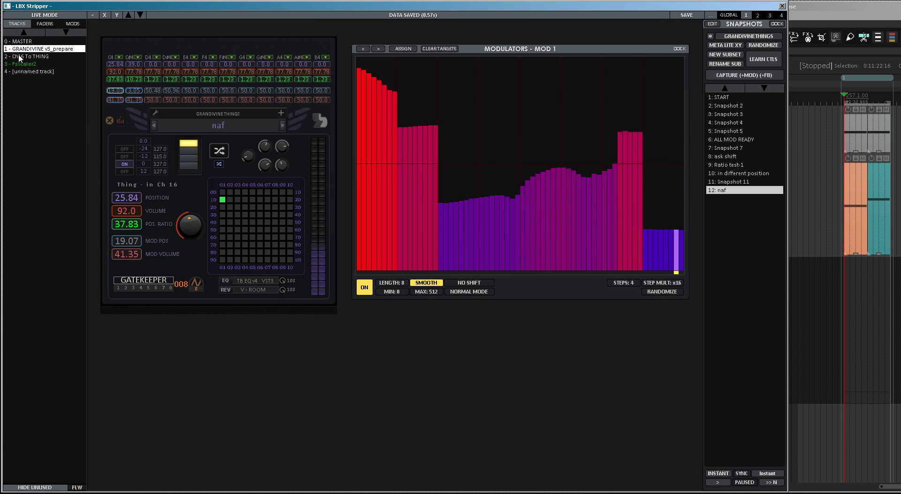
Raise C4's position to 39.84 and audition it during playback.
scroll(116, 63, "up", 9)
key("space")
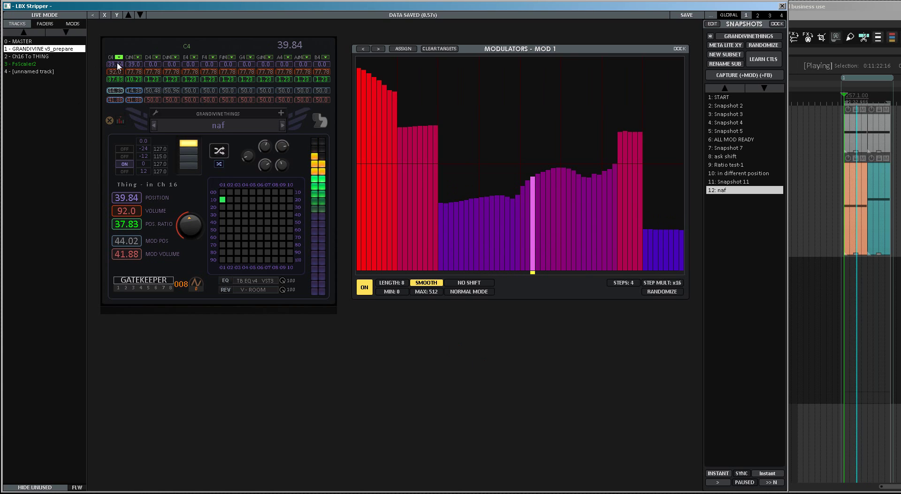
key("space")
Capture the new position as a snapshot named naf diff position and save the project.
left_click(725, 79)
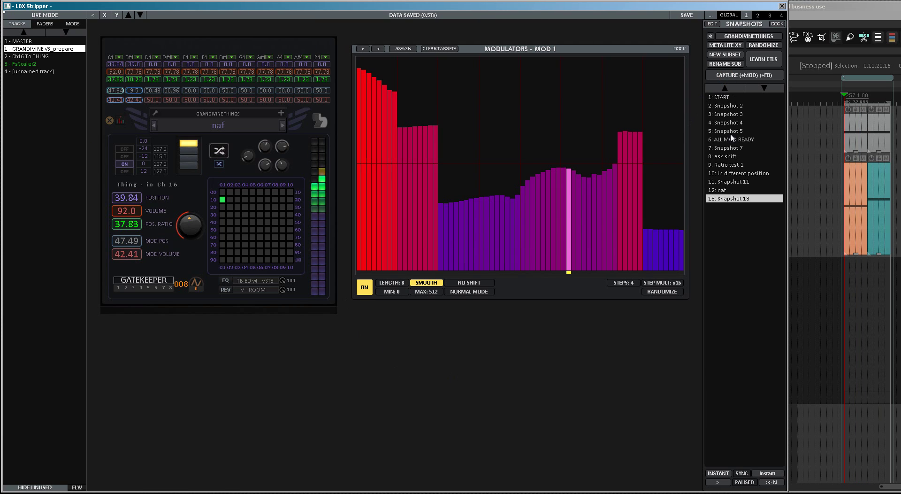
right_click(724, 199)
left_click(727, 204)
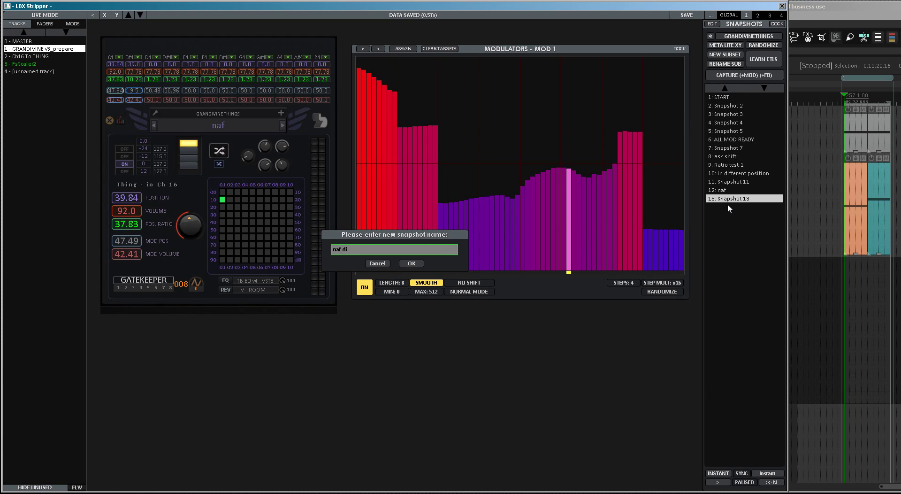
type("naf diff position")
key("Return")
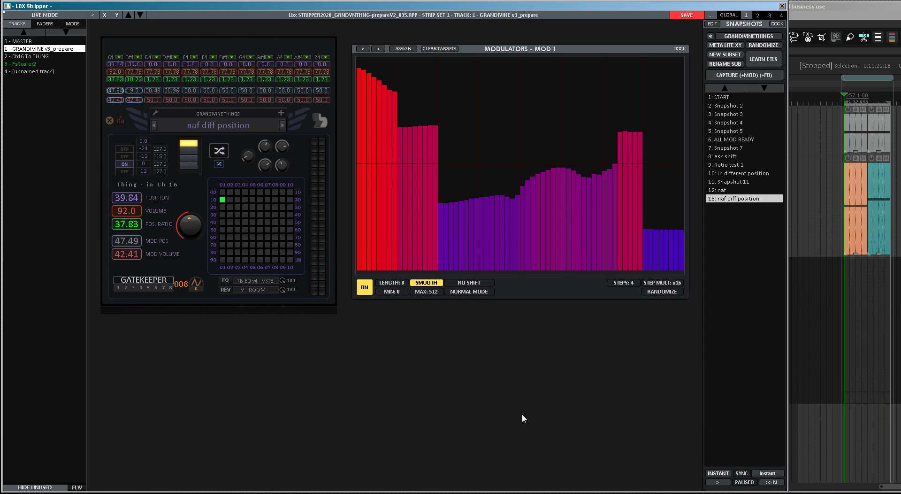
key("ctrl+s")
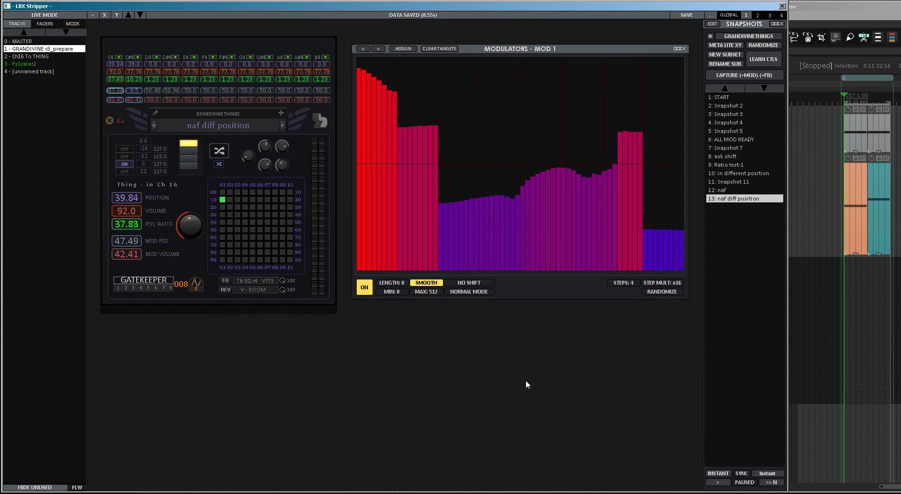
Compare the naf and naf diff position snapshots by switching between them and playing back.
left_click(725, 190)
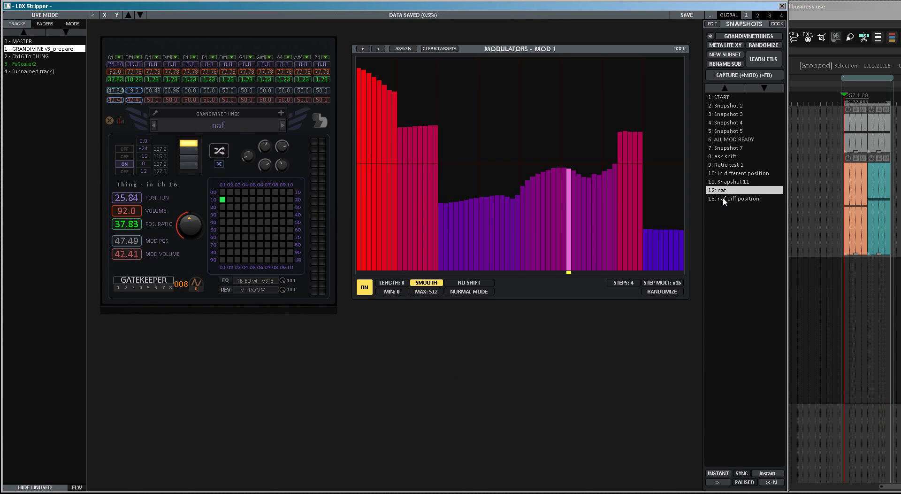
left_click(724, 199)
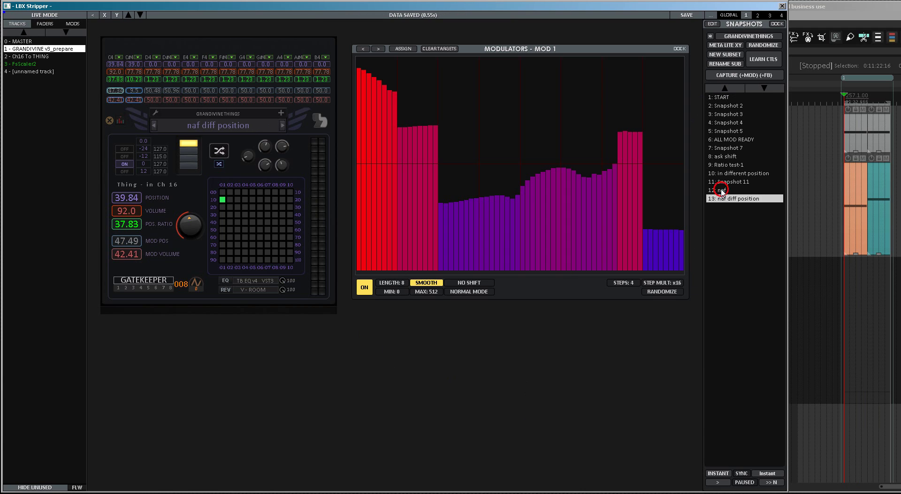
left_click(722, 191)
key("space")
key("space")
left_click(722, 199)
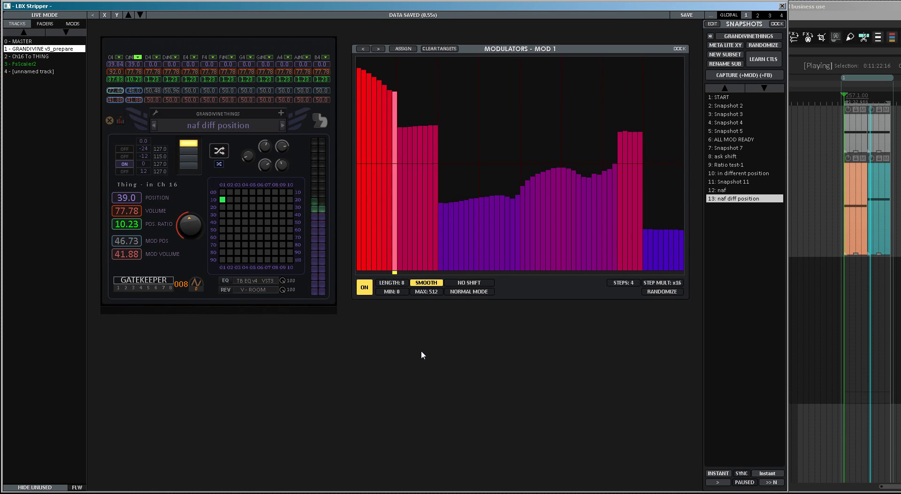
Examine C#4's position modulator, MOD 2, during playback and return to C4's MOD 1.
left_click(133, 90)
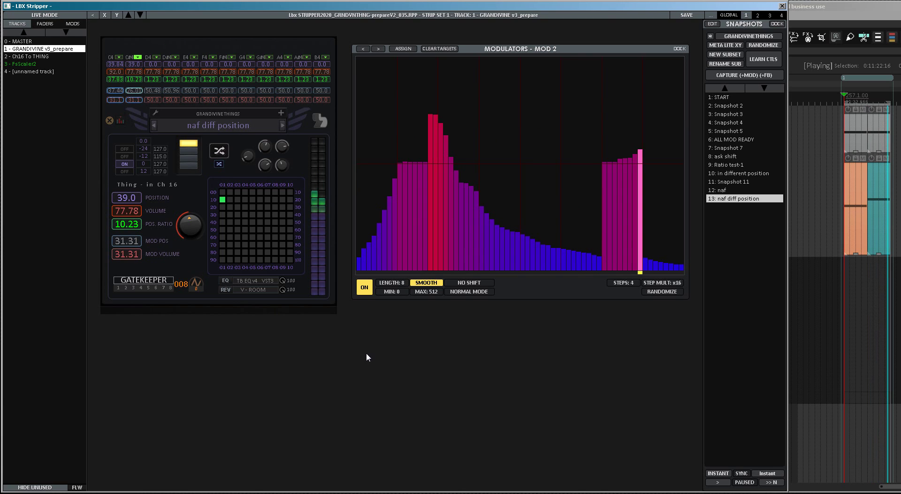
key("space")
left_click(116, 90)
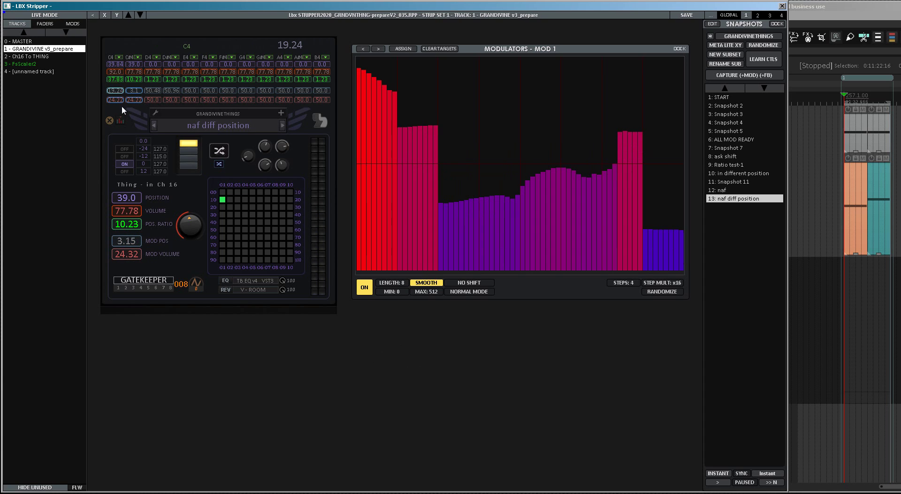
Set C4's position to 57.84 and its volume to 80.0, auditioning the changes during playback.
key("space")
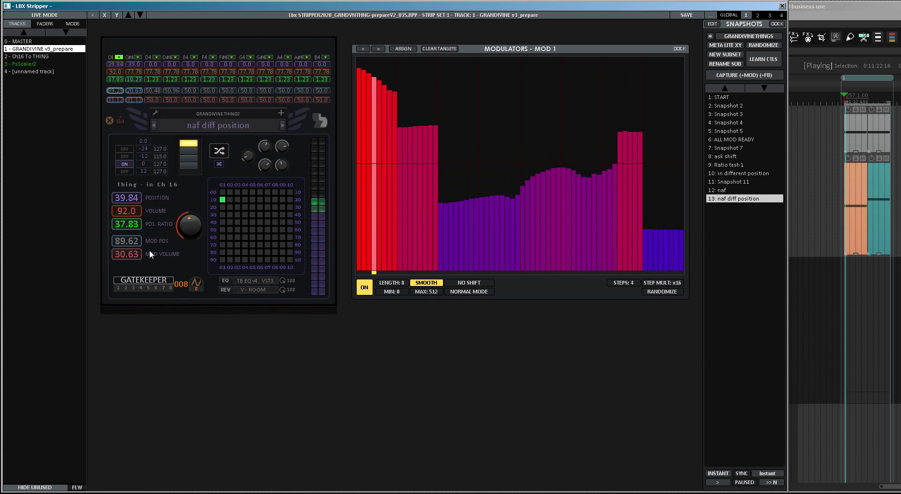
key("space")
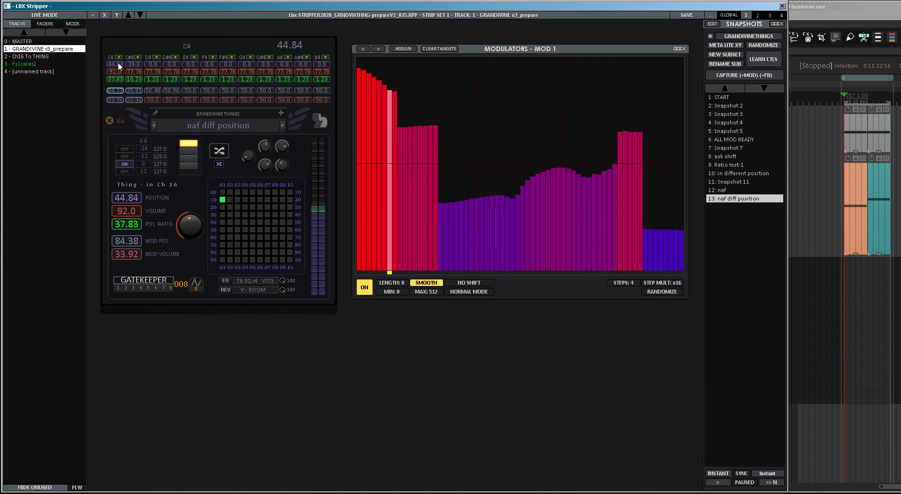
key("space")
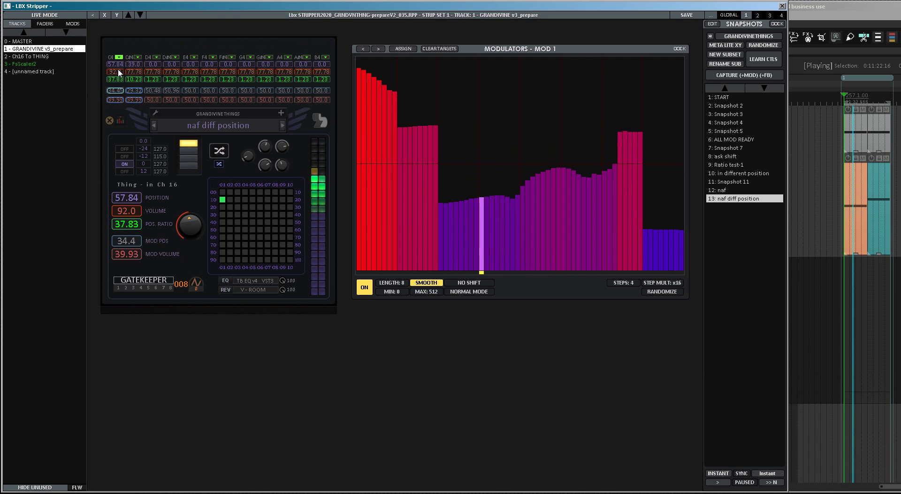
key("space")
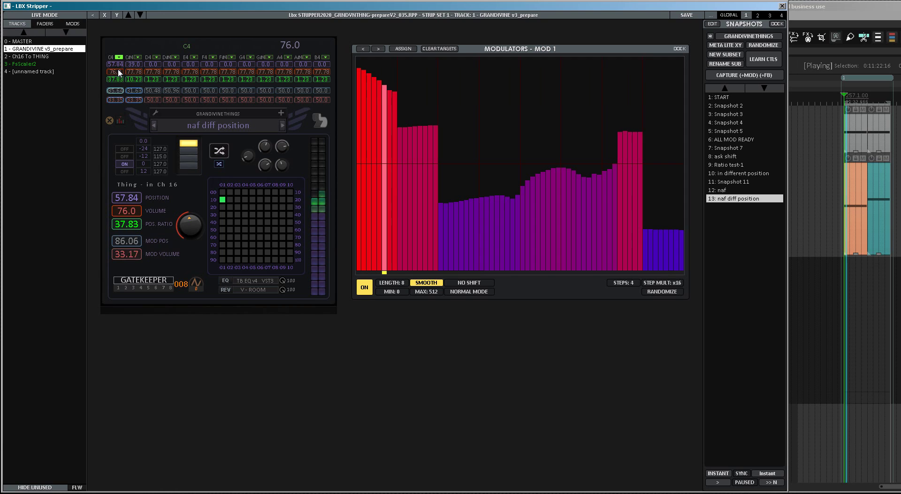
key("space")
key("space")
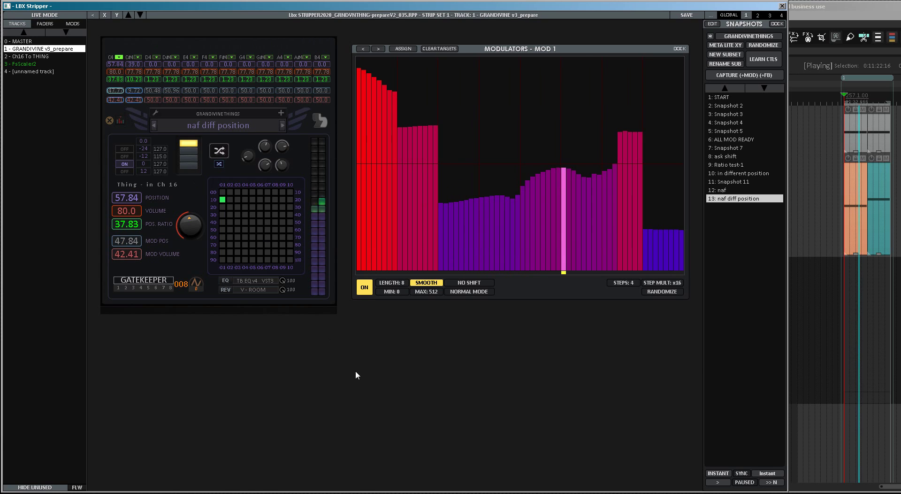
key("space")
Capture these settings as a snapshot named naf diff pos 2 and save the project.
left_click(728, 77)
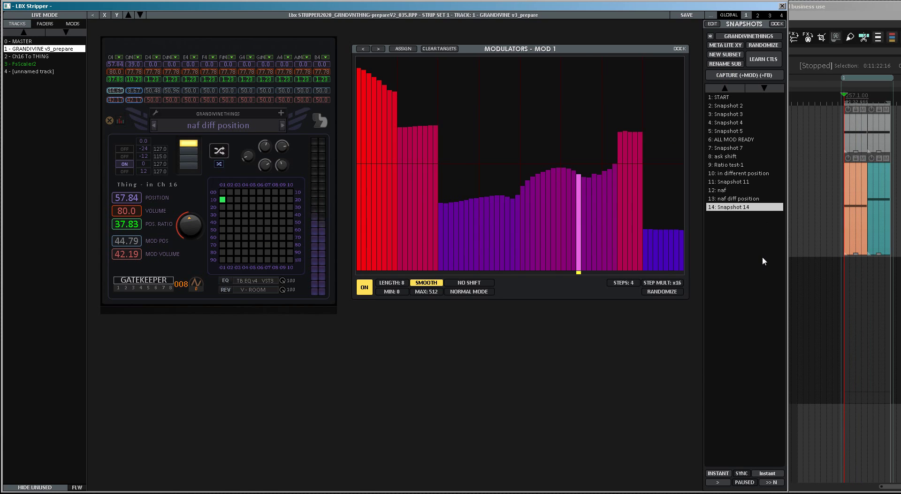
right_click(727, 209)
left_click(736, 235)
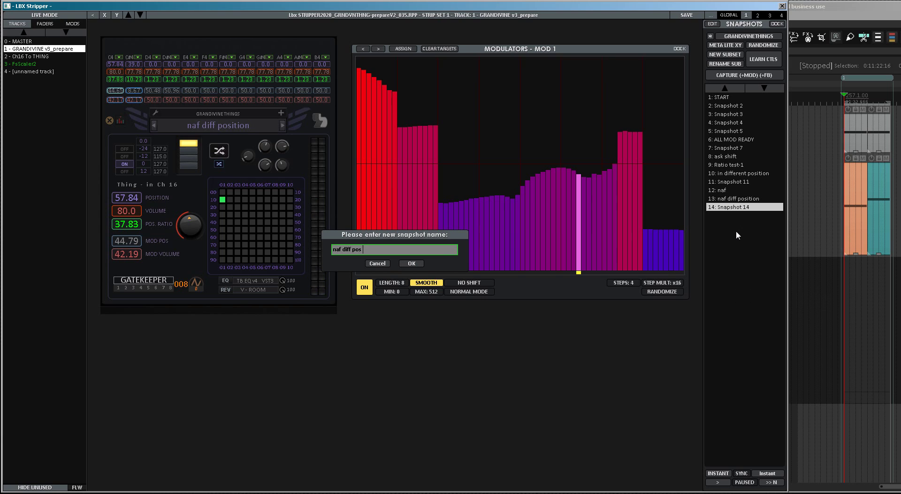
key("Return")
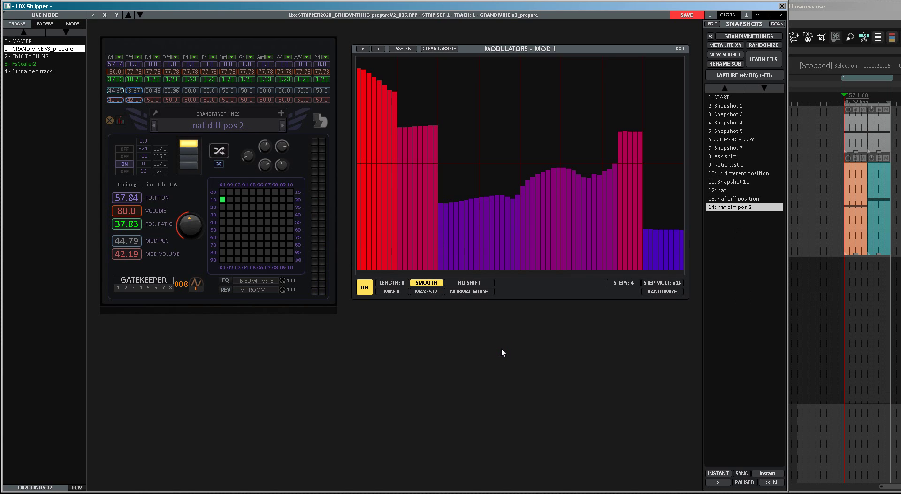
key("ctrl+s")
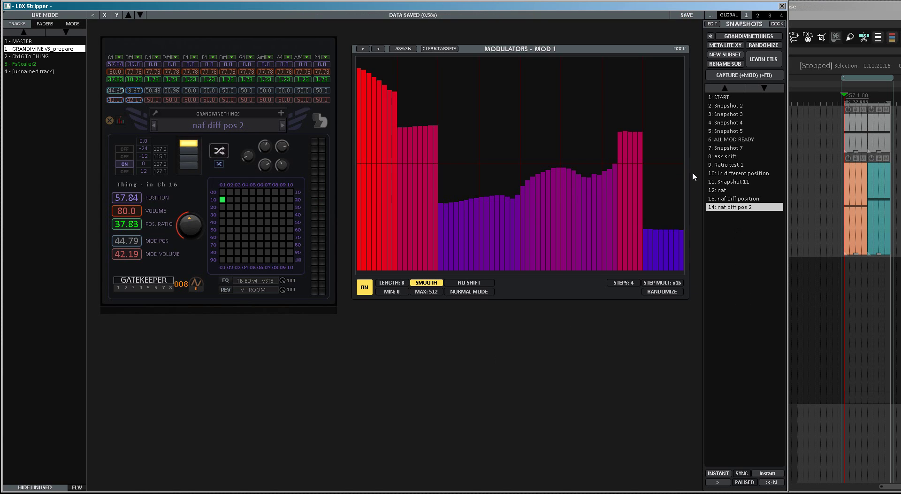
Reload the naf snapshot and start playback to audition it.
left_click(723, 191)
key("space")
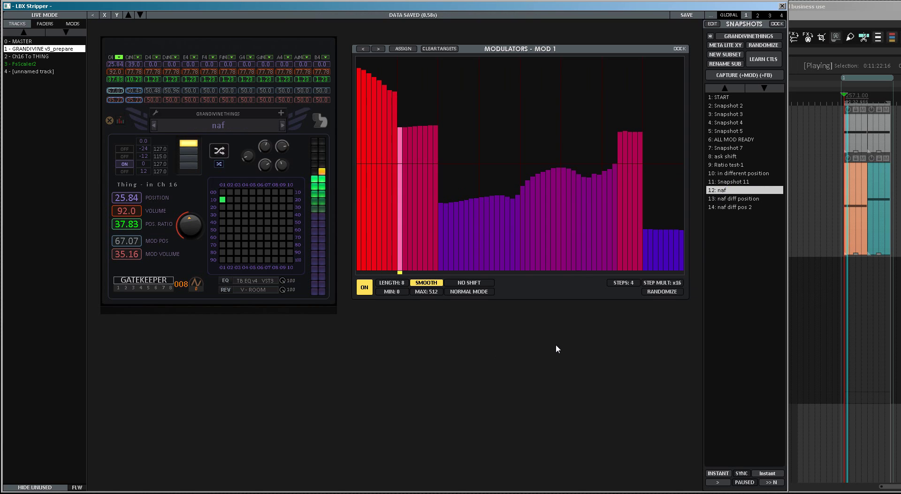
Load the naf diff position snapshot and then naf diff pos 2, auditioning each during playback.
left_click(728, 199)
key("space")
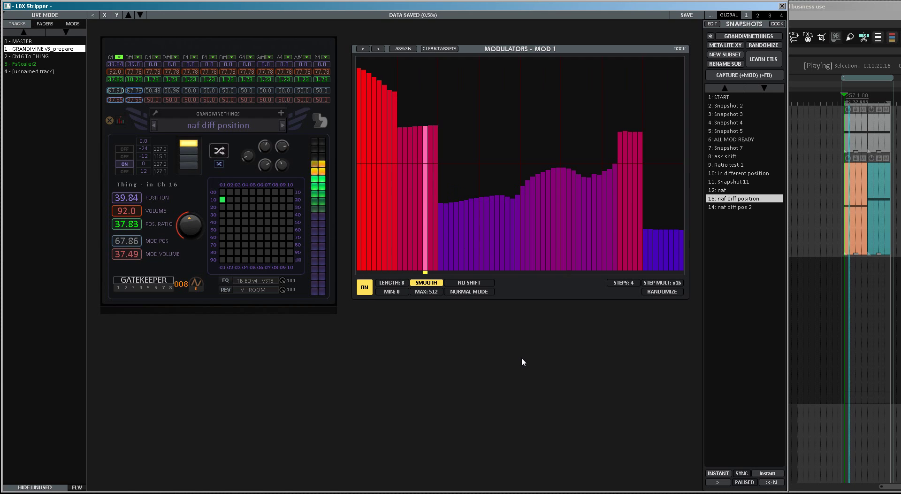
left_click(720, 209)
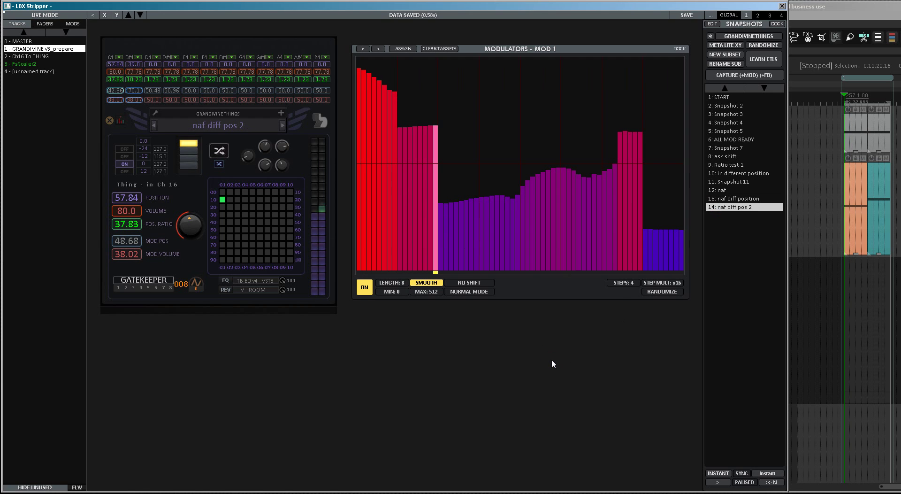
key("space")
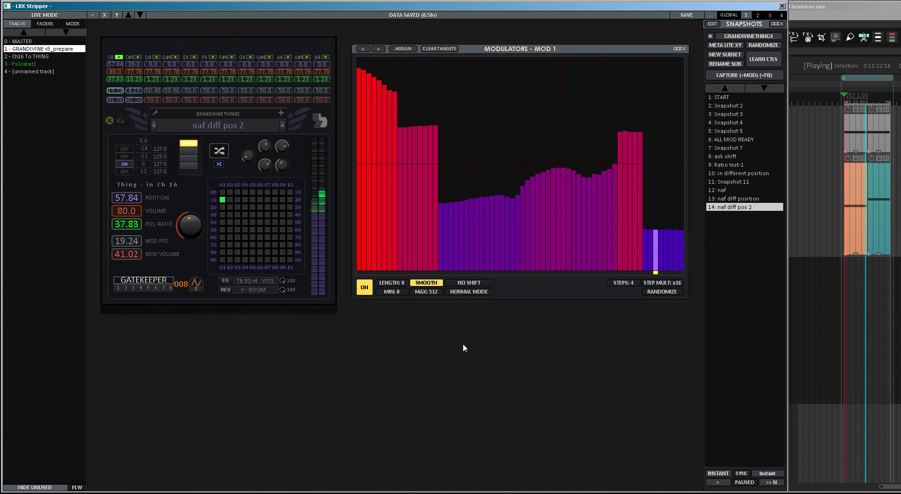
Compare C#4's MOD 2 with C4's MOD 1 during playback, return to MOD 2 and stop playback.
left_click(135, 92)
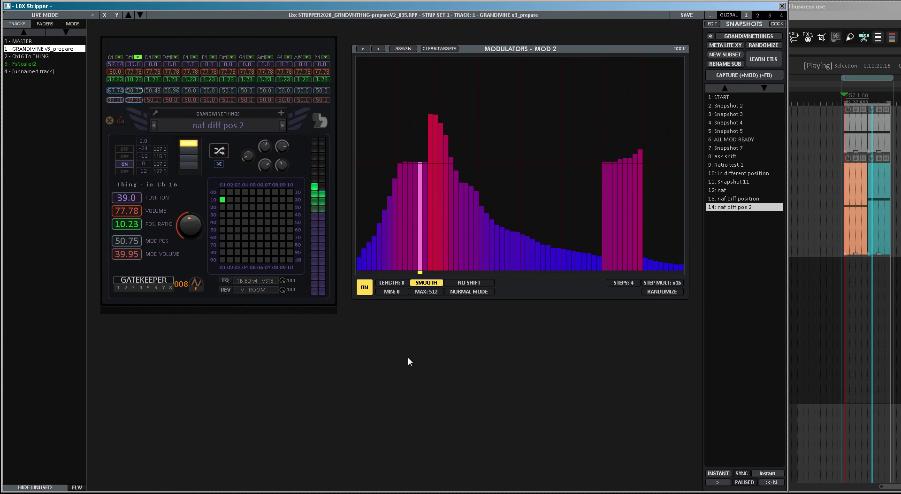
mouse_move(132, 67)
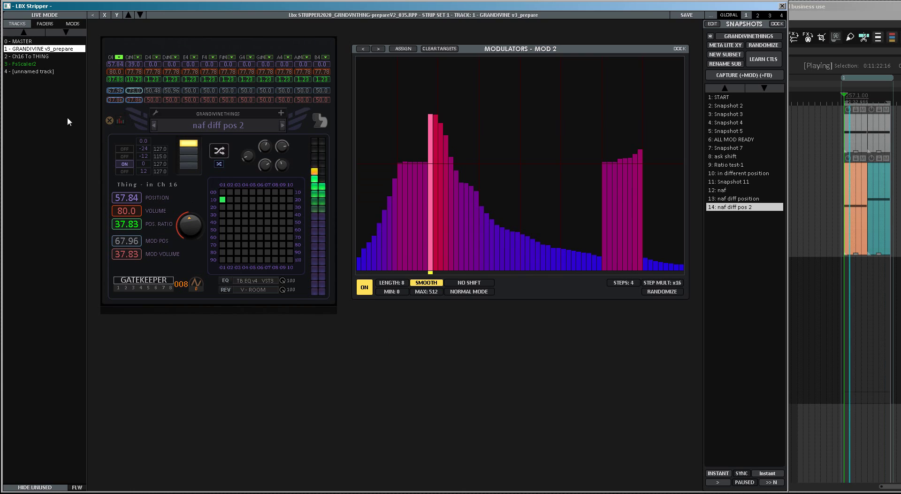
left_click(363, 49)
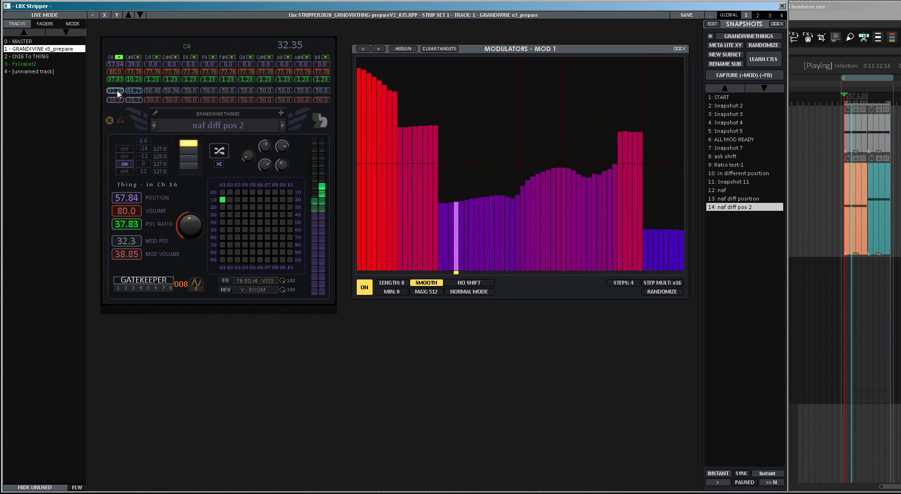
left_click(378, 344)
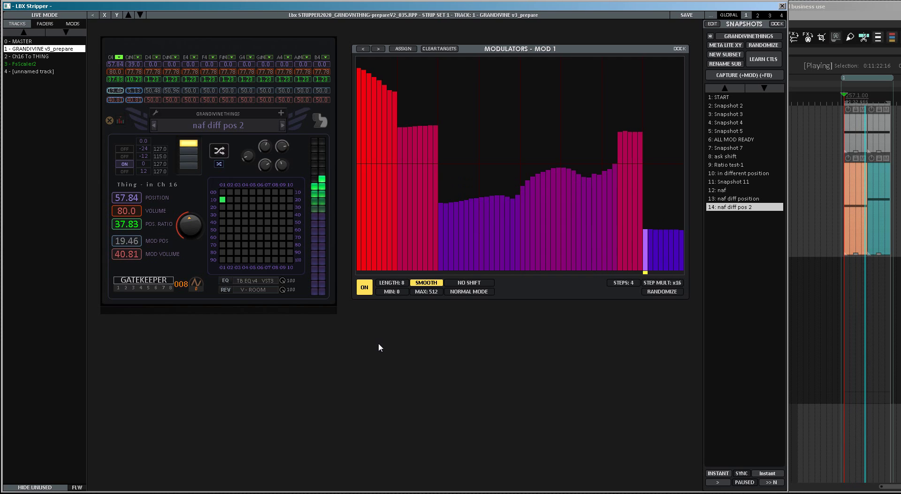
key("ctrl+s")
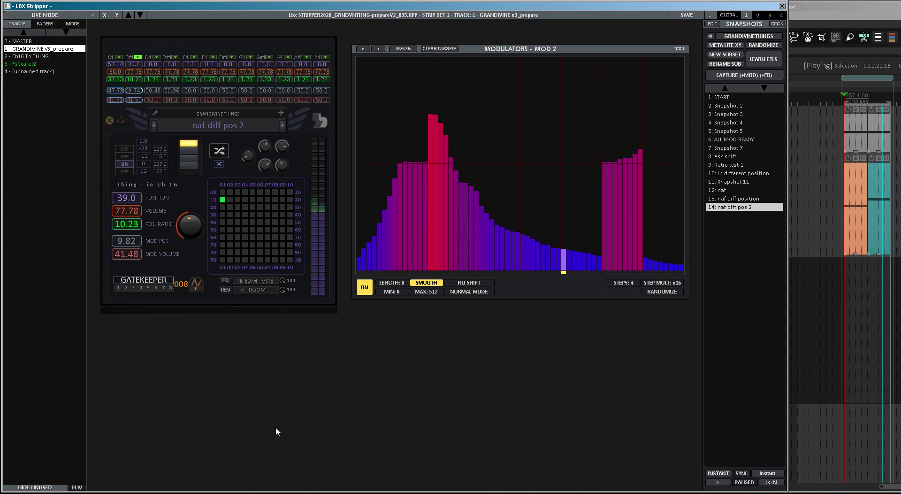
key("space")
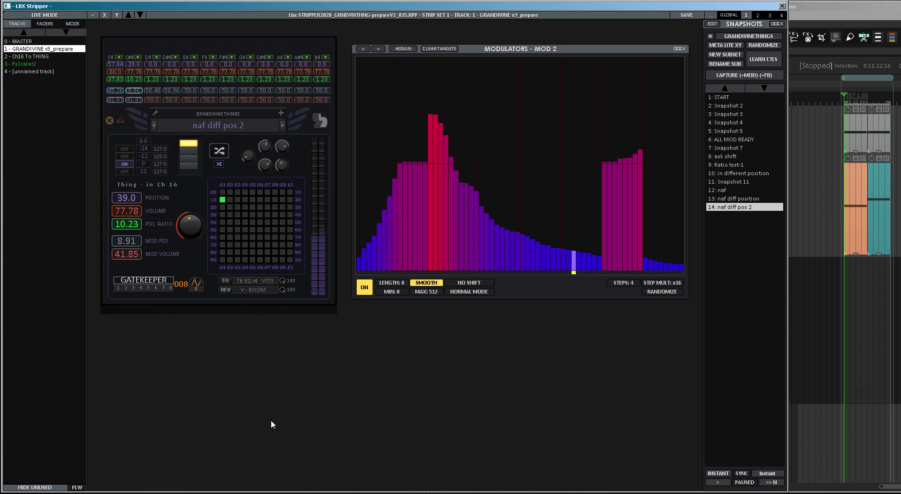